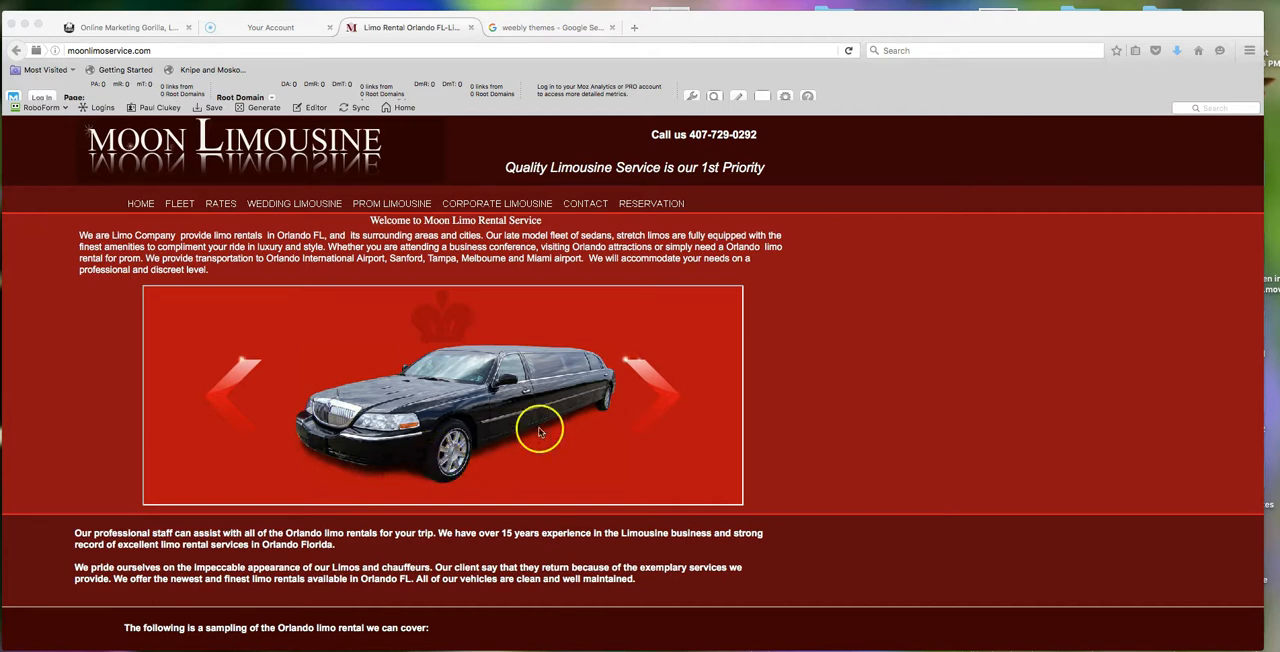
# - Step through the vehicle slideshow on the existing Moon Limousine home page
pyautogui.click(668, 393)
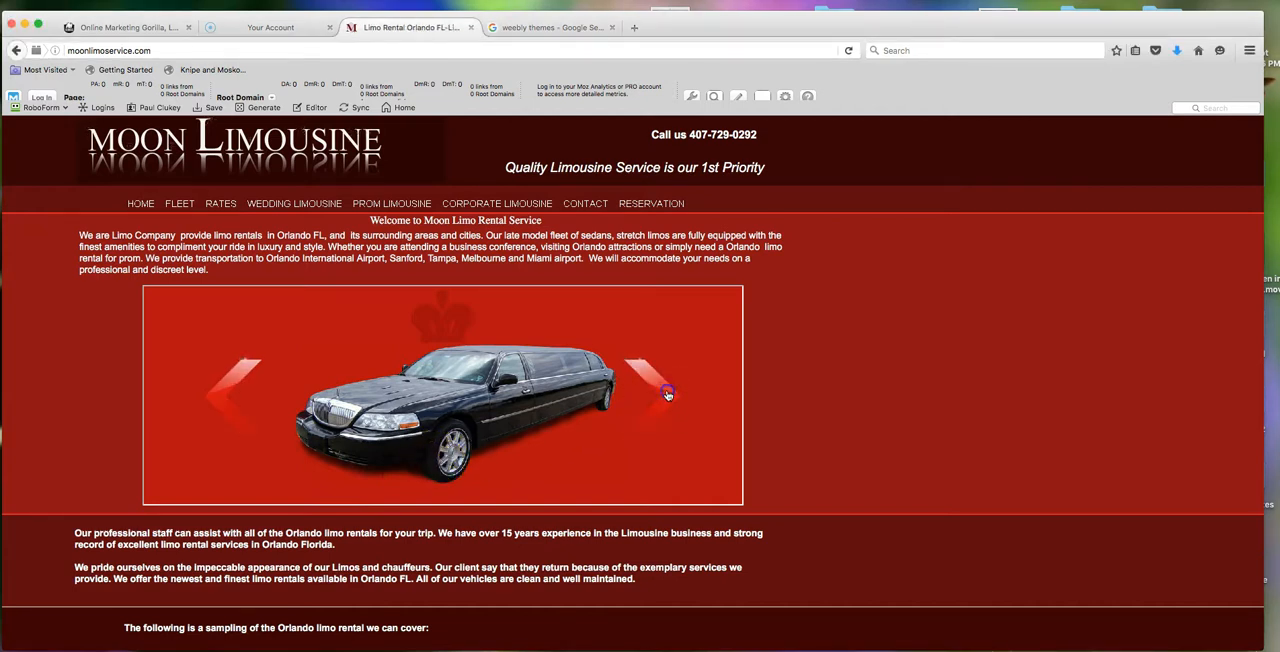
pyautogui.click(668, 394)
pyautogui.click(668, 393)
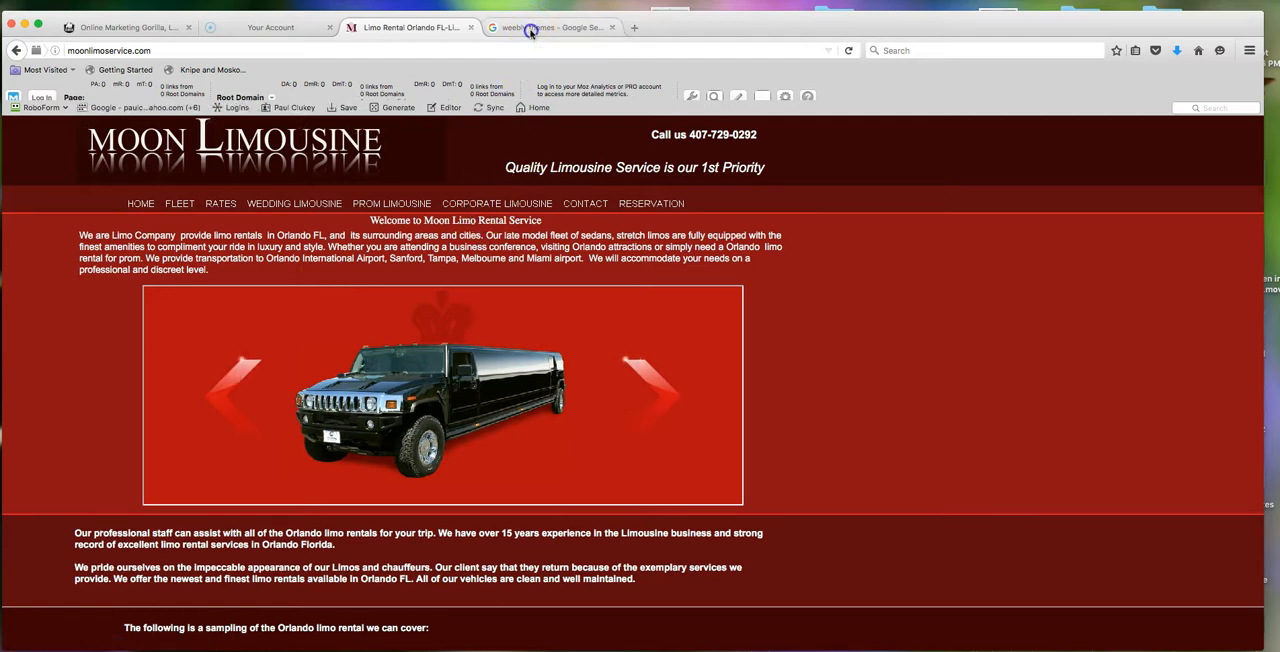
# - Review the Google results for weebly themes to see which sites offer premium Weebly templates
pyautogui.click(530, 29)
pyautogui.scroll(3, 529, 266)
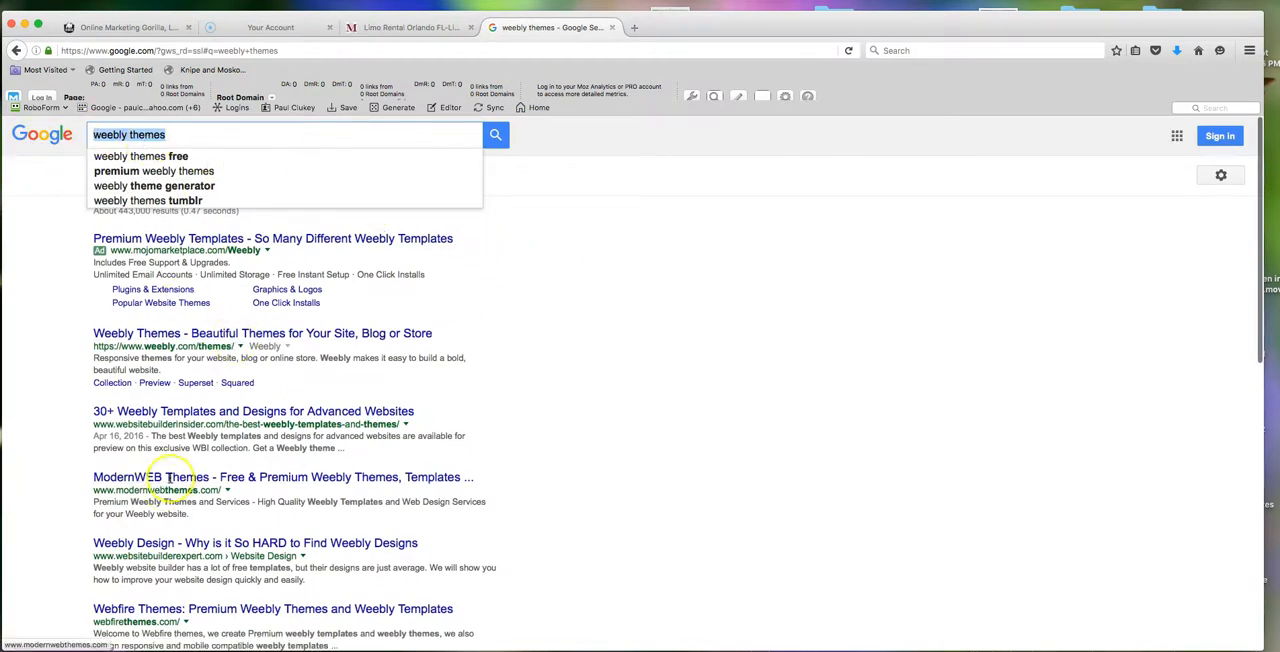
pyautogui.scroll(-3, 200, 440)
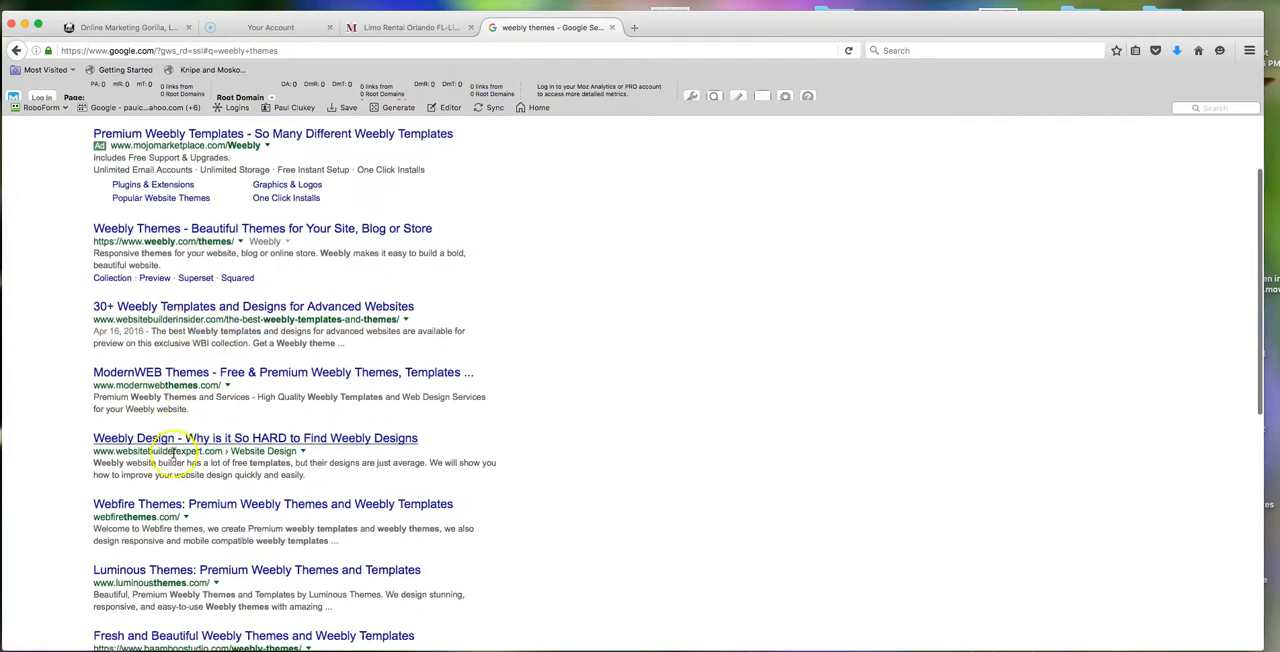
pyautogui.scroll(-2, 198, 505)
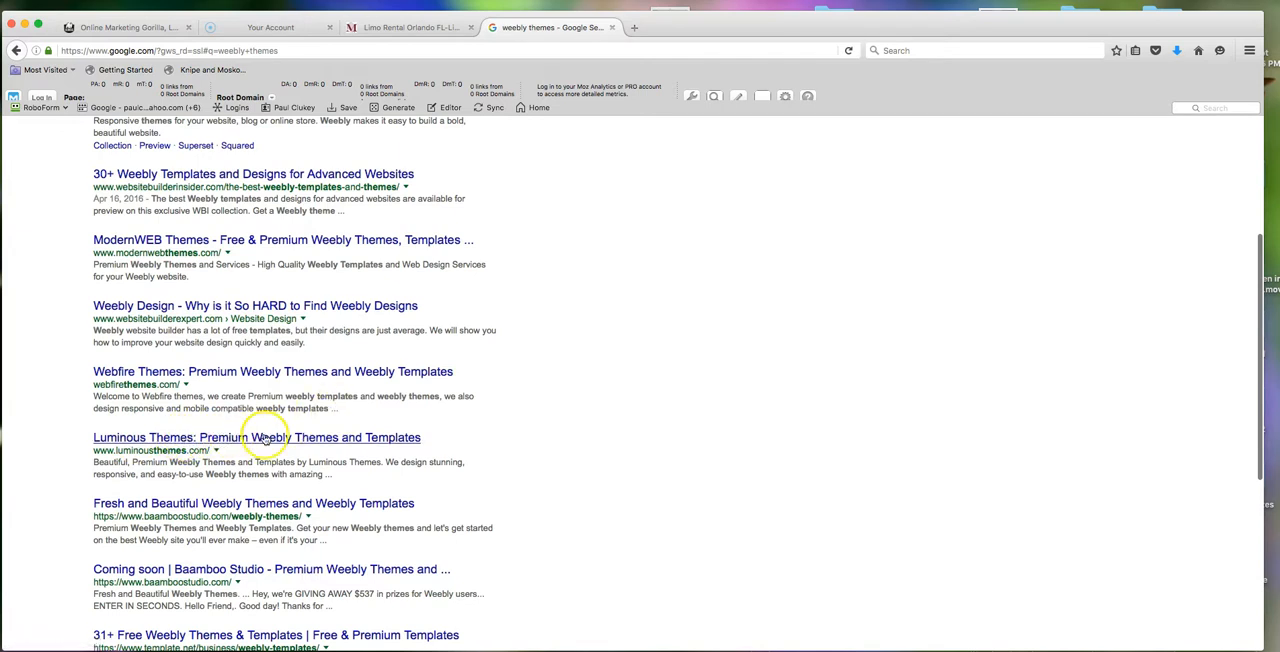
pyautogui.scroll(5, 640, 310)
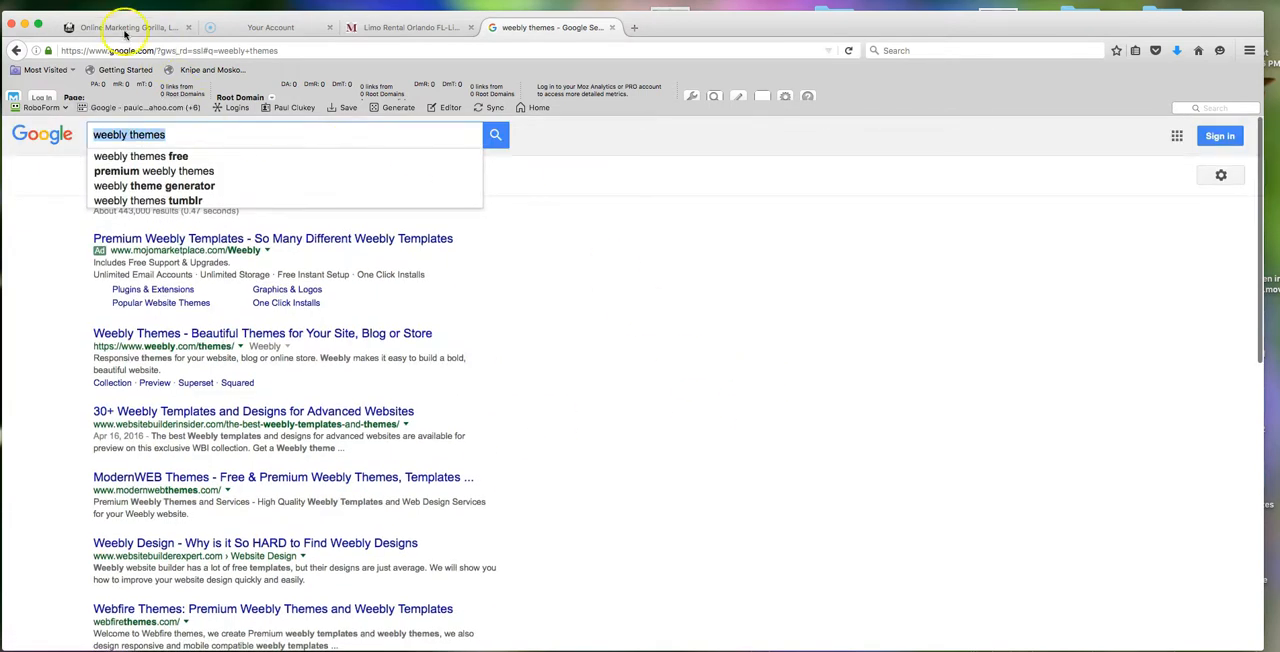
# - Import EtherealPro.zip as a custom theme in the Weebly editor and choose it for the Moon Limo site
pyautogui.click(165, 27)
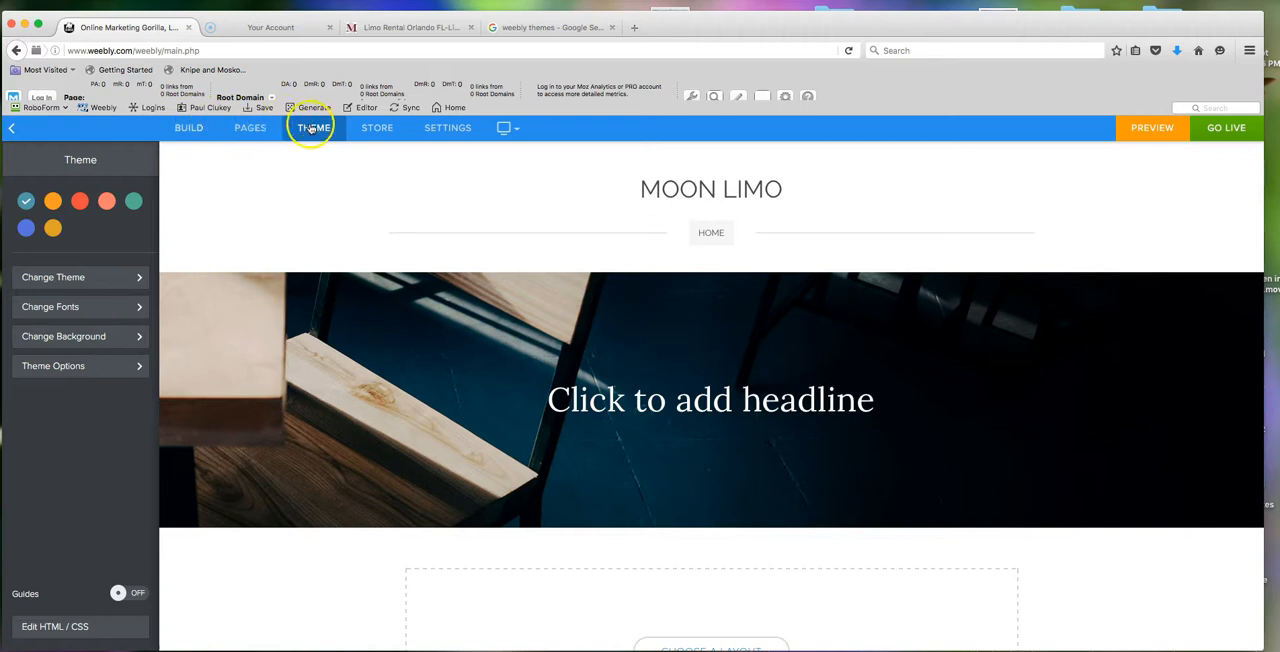
pyautogui.click(67, 279)
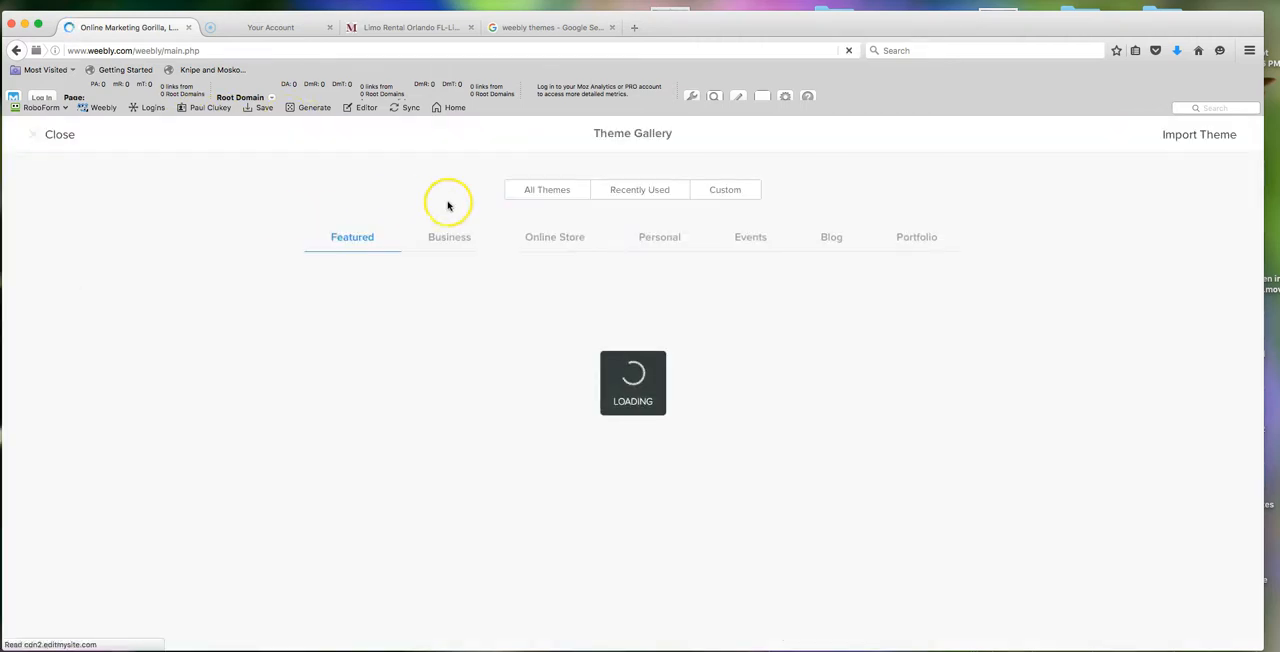
pyautogui.click(1186, 140)
pyautogui.click(714, 518)
pyautogui.doubleClick(590, 137)
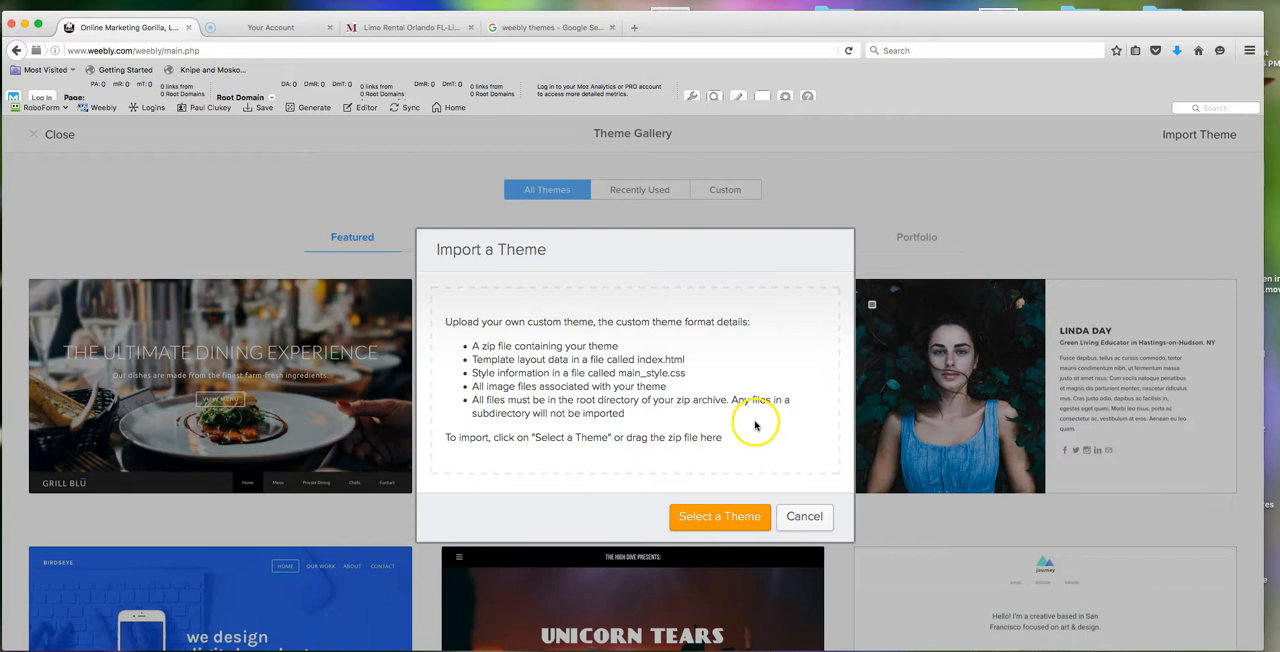
pyautogui.click(727, 520)
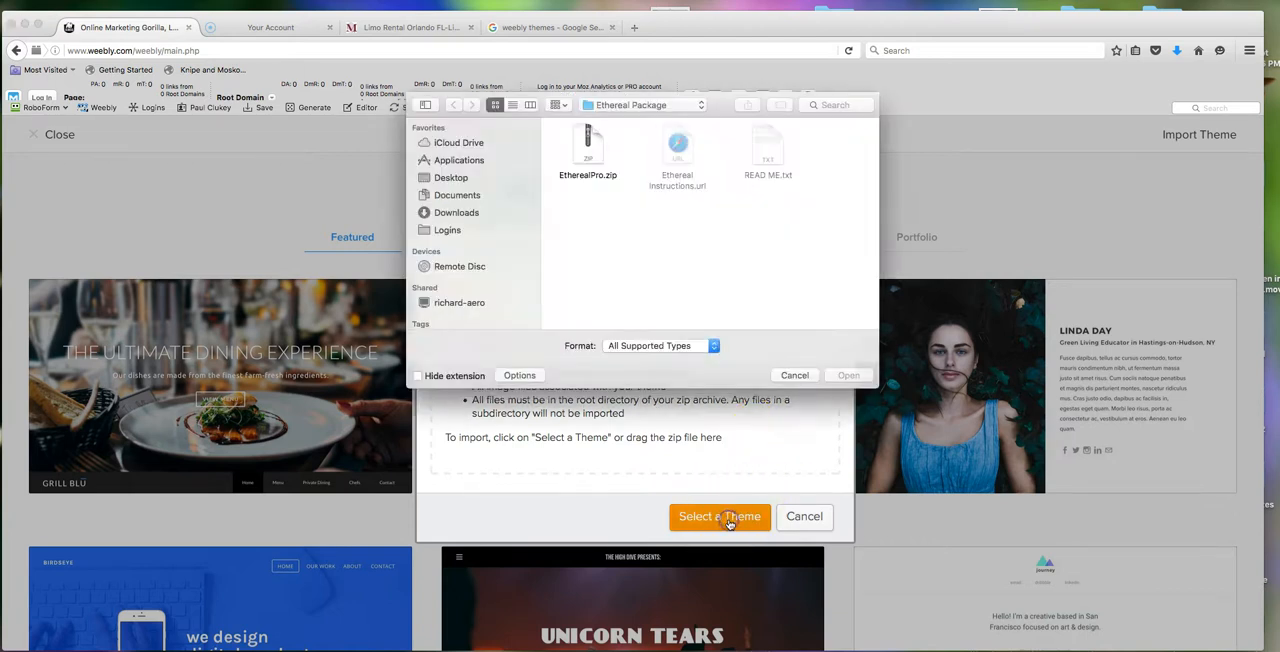
pyautogui.click(595, 155)
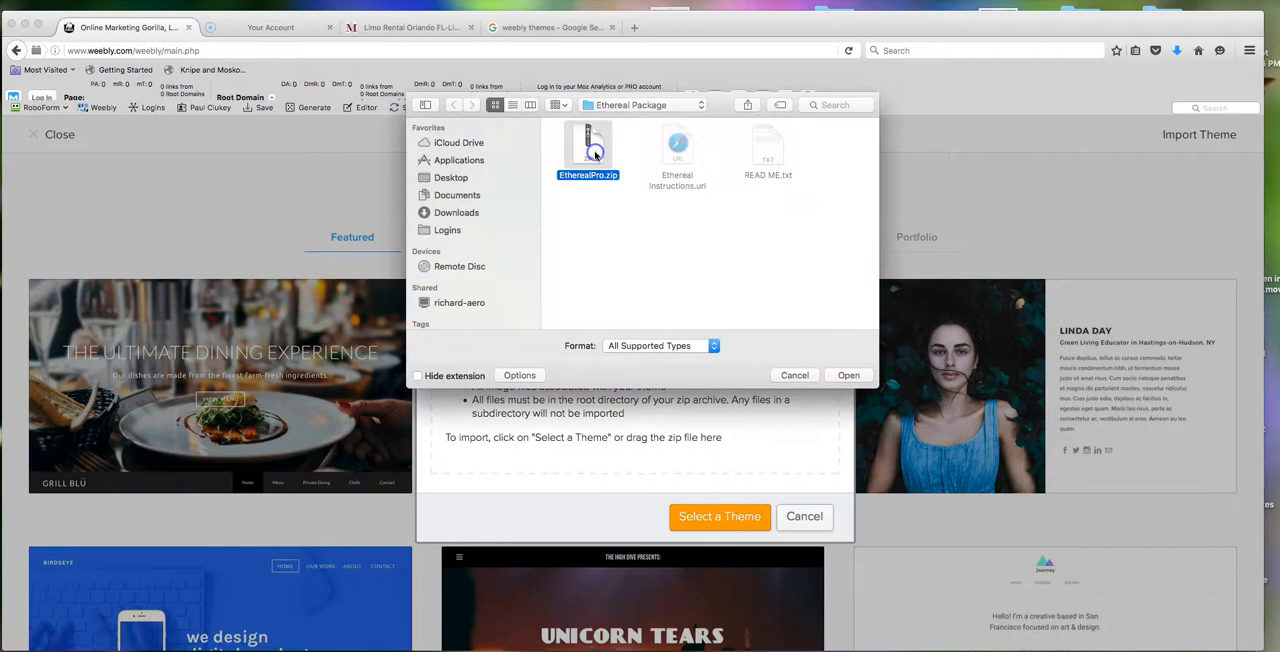
pyautogui.click(850, 374)
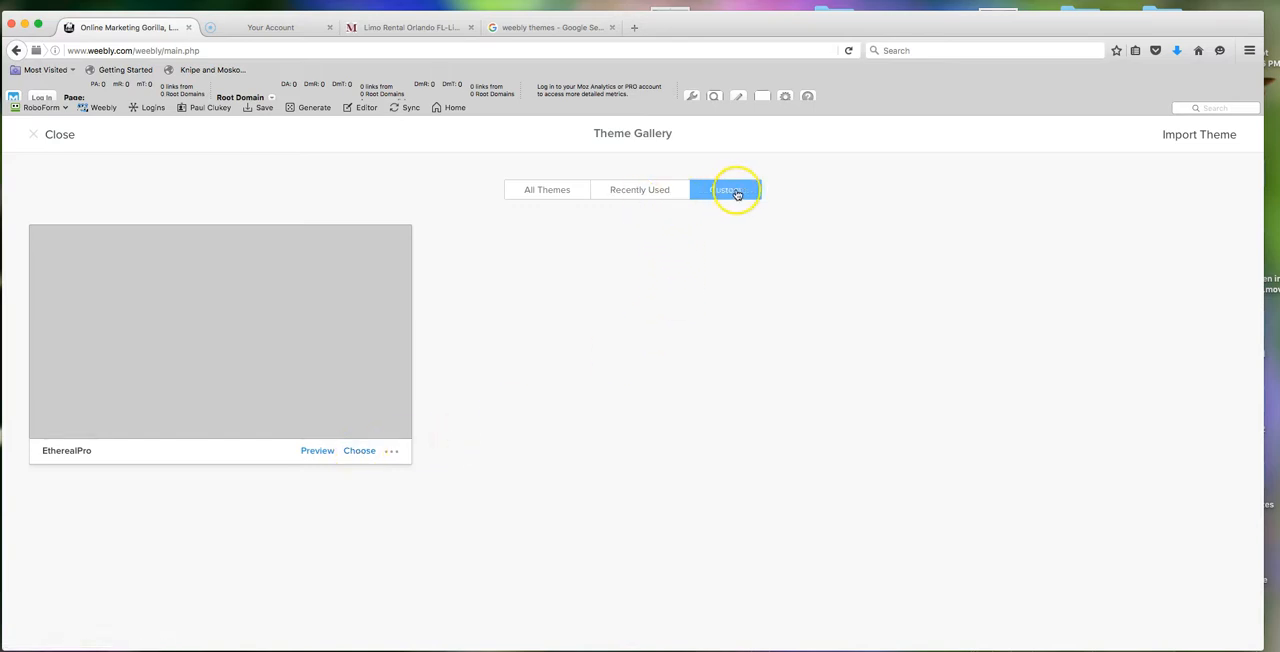
pyautogui.click(360, 451)
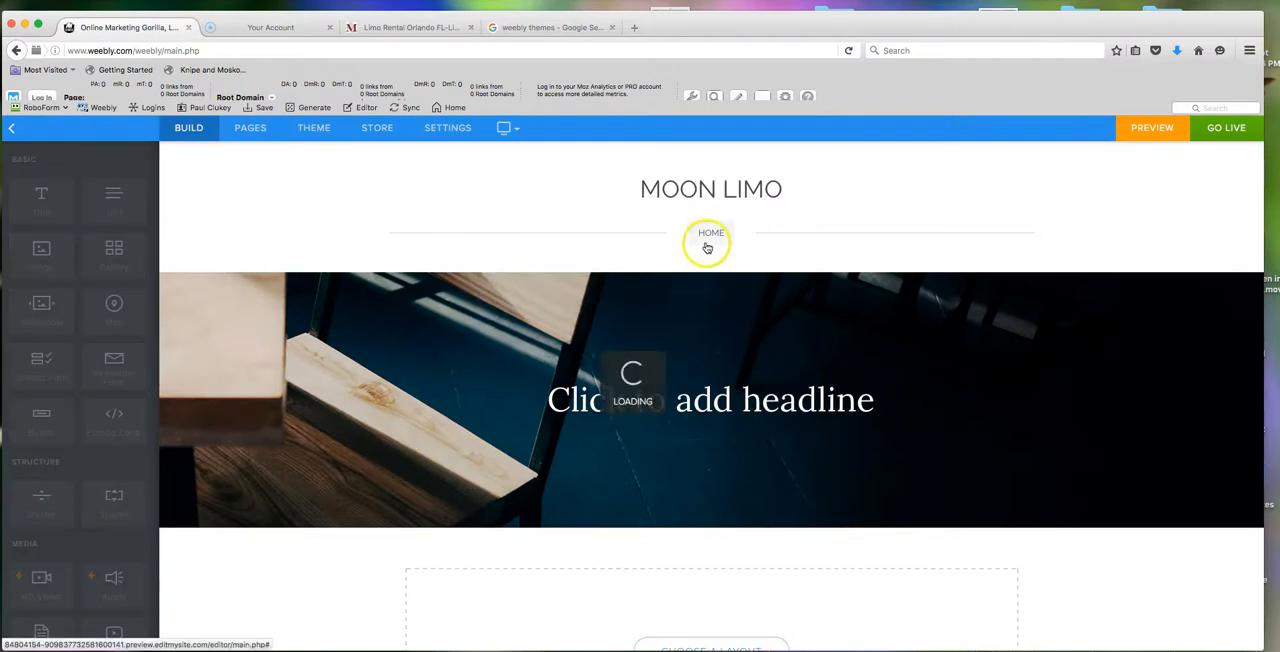
# - Open stock.adobe.com in a new browser tab
pyautogui.click(638, 29)
pyautogui.write('stock')
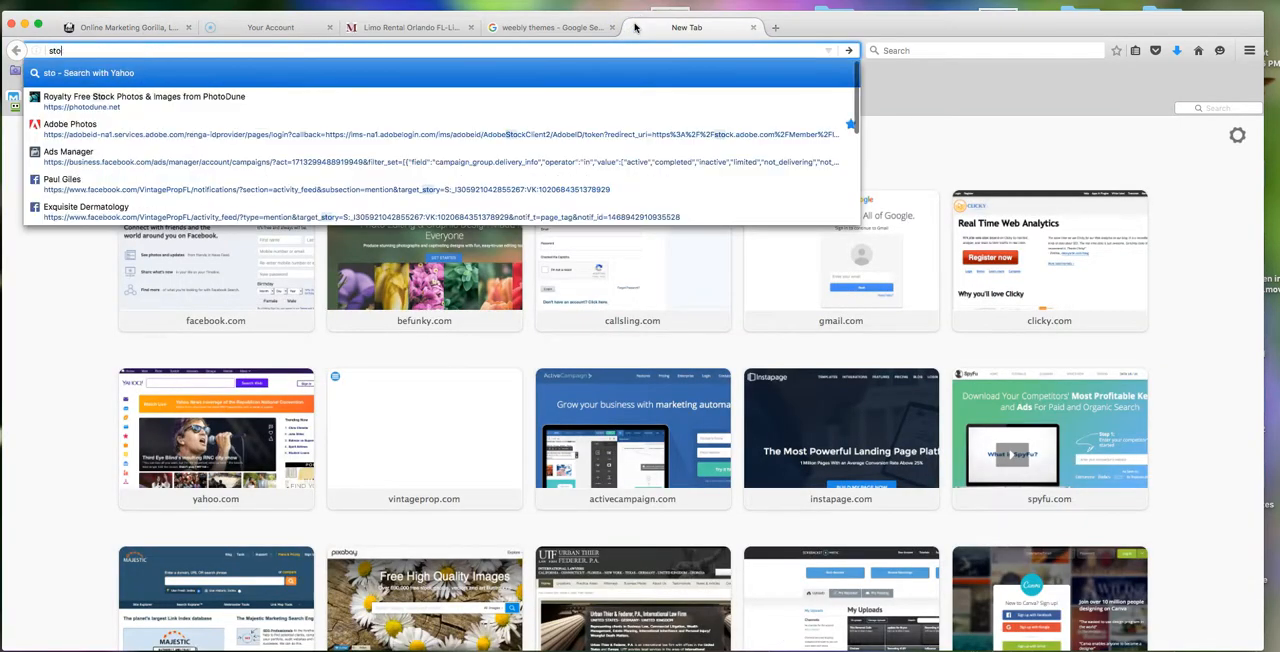
pyautogui.press('BackSpace')
pyautogui.press('BackSpace')
pyautogui.press('BackSpace')
pyautogui.press('BackSpace')
pyautogui.press('BackSpace')
pyautogui.write('adob')
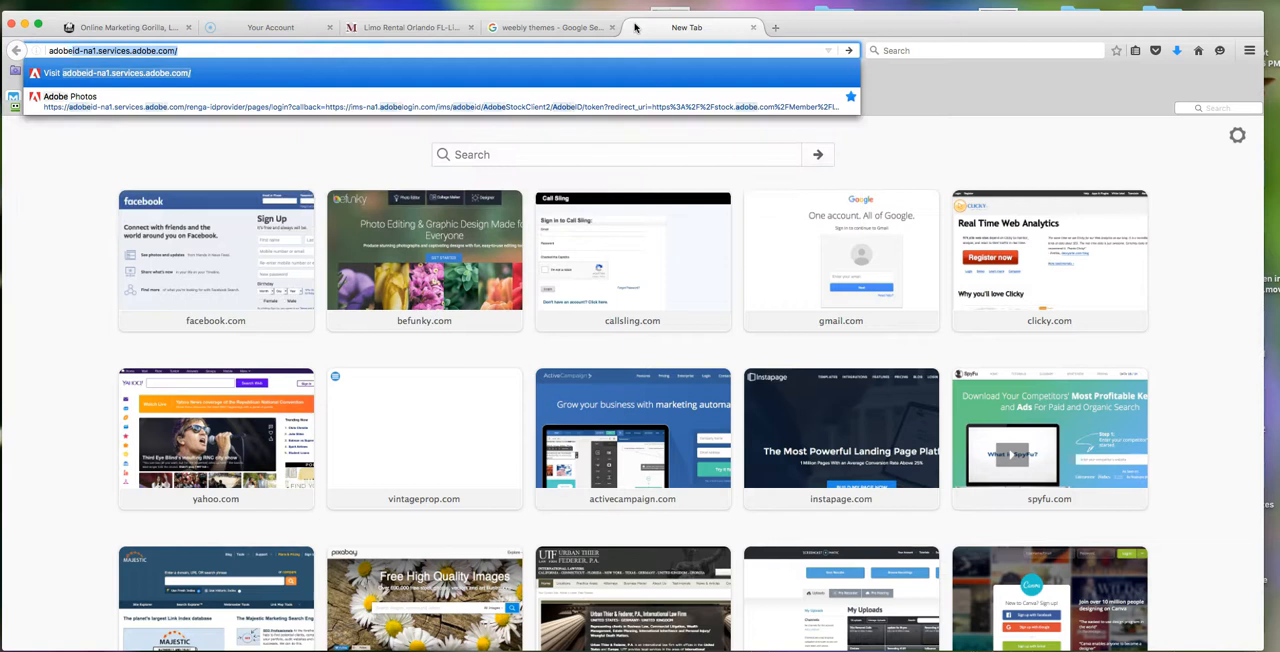
pyautogui.press('BackSpace')
pyautogui.press('BackSpace')
pyautogui.press('BackSpace')
pyautogui.press('BackSpace')
pyautogui.press('BackSpace')
pyautogui.write('stock.adobe.co')
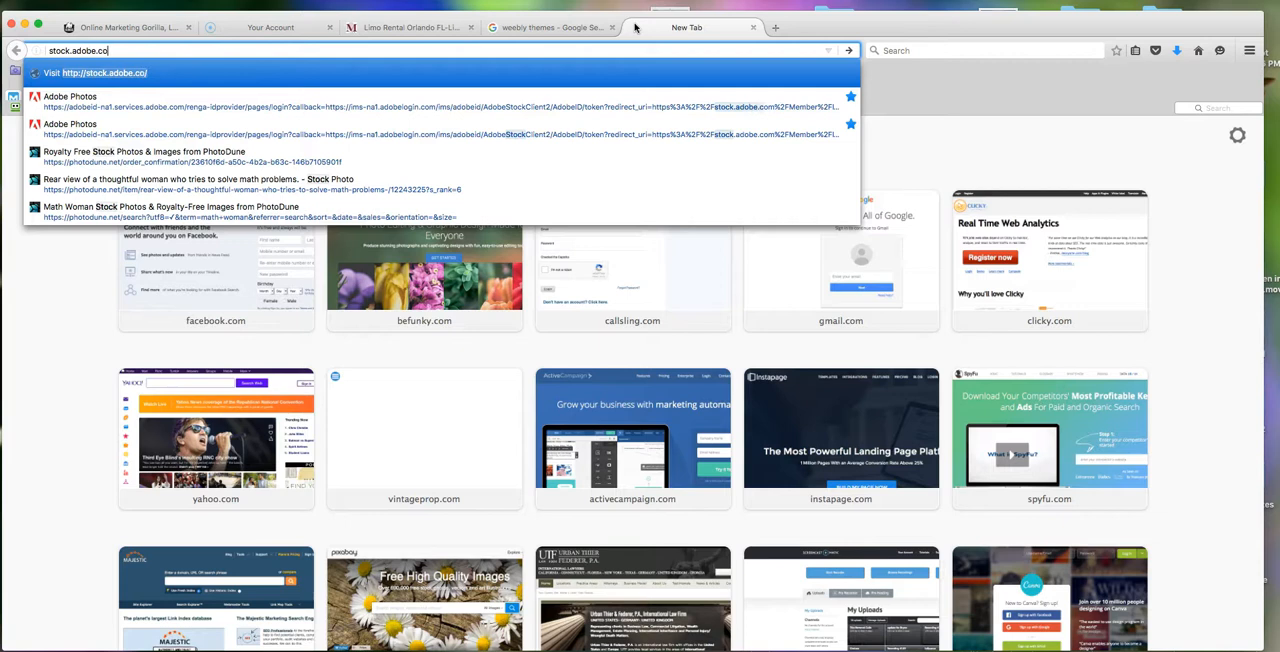
pyautogui.write('m')
pyautogui.press('Return')
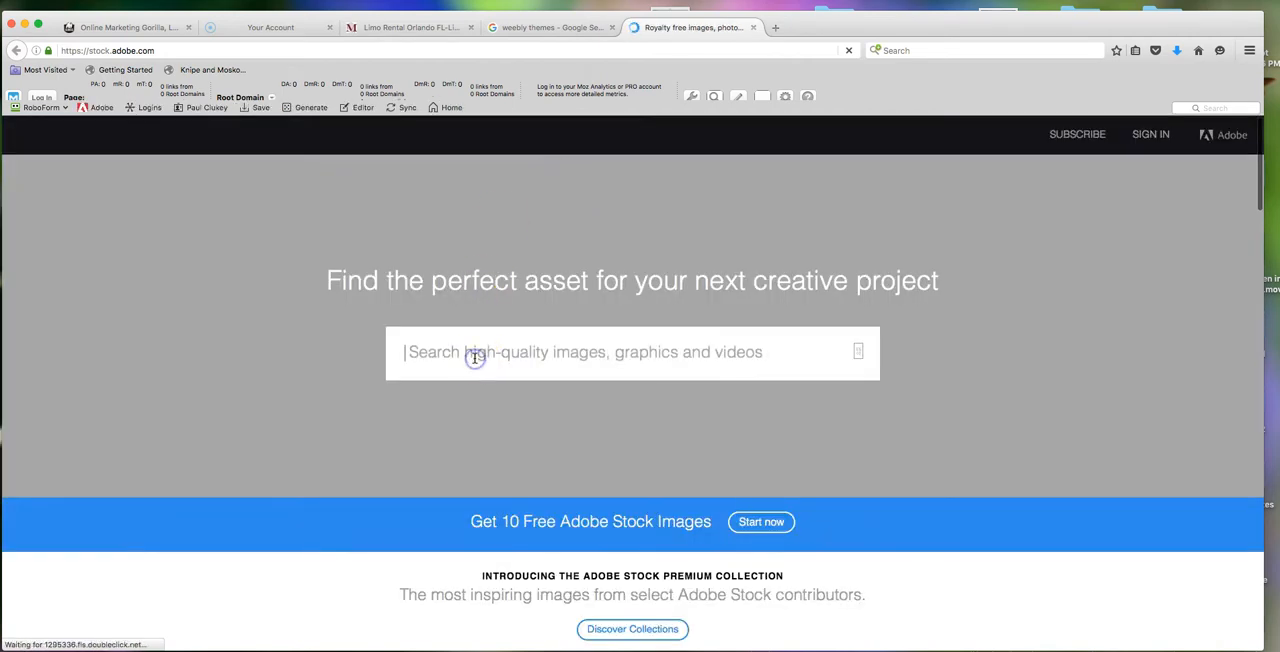
# - Search Adobe Stock for limo and browse the resulting images
pyautogui.write('limo')
pyautogui.press('Return')
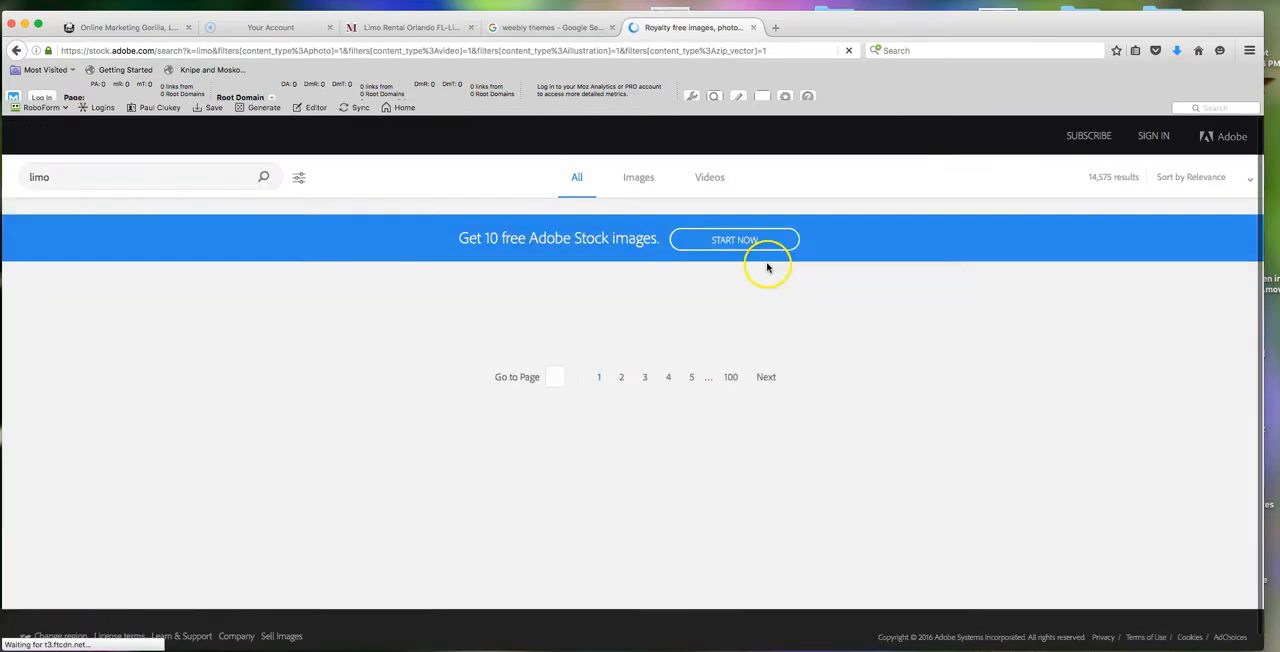
pyautogui.scroll(-1, 834, 309)
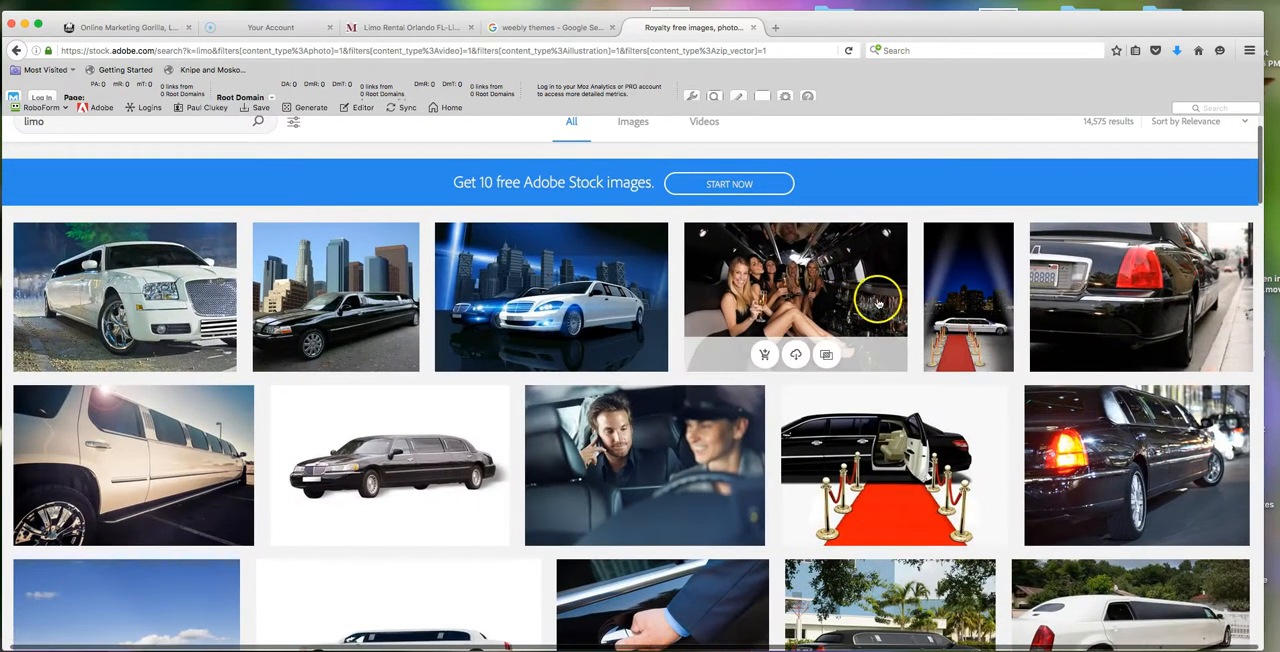
pyautogui.scroll(-1, 500, 429)
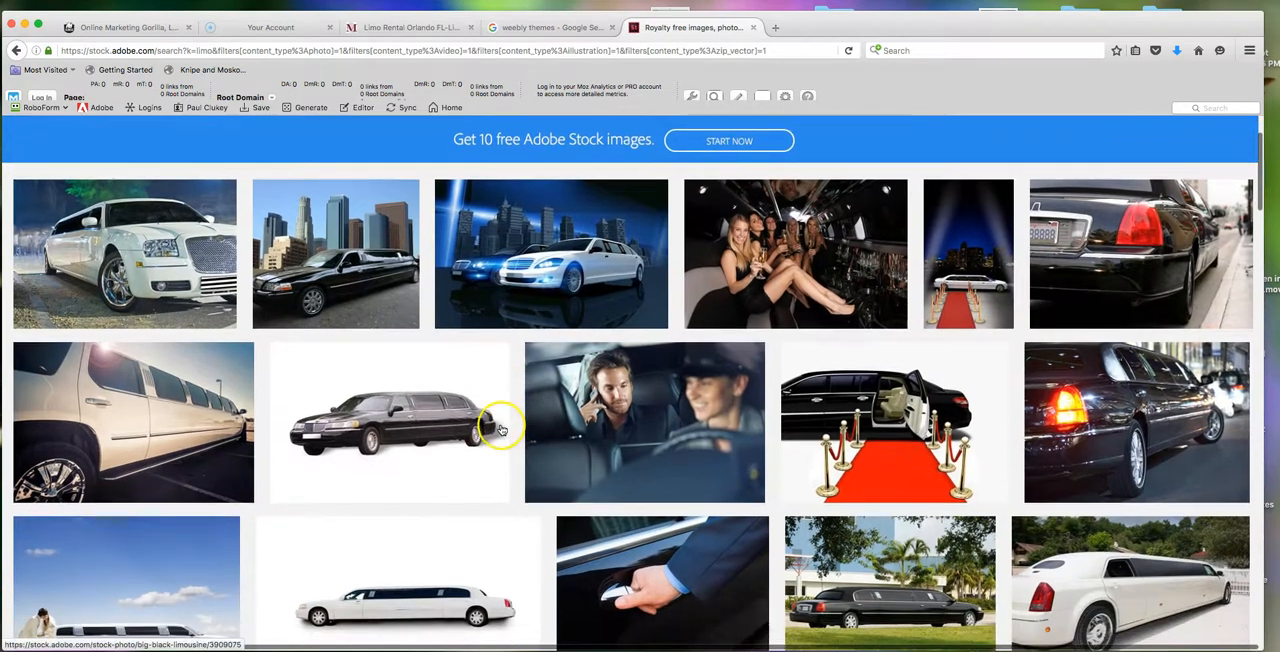
pyautogui.scroll(-1, 571, 420)
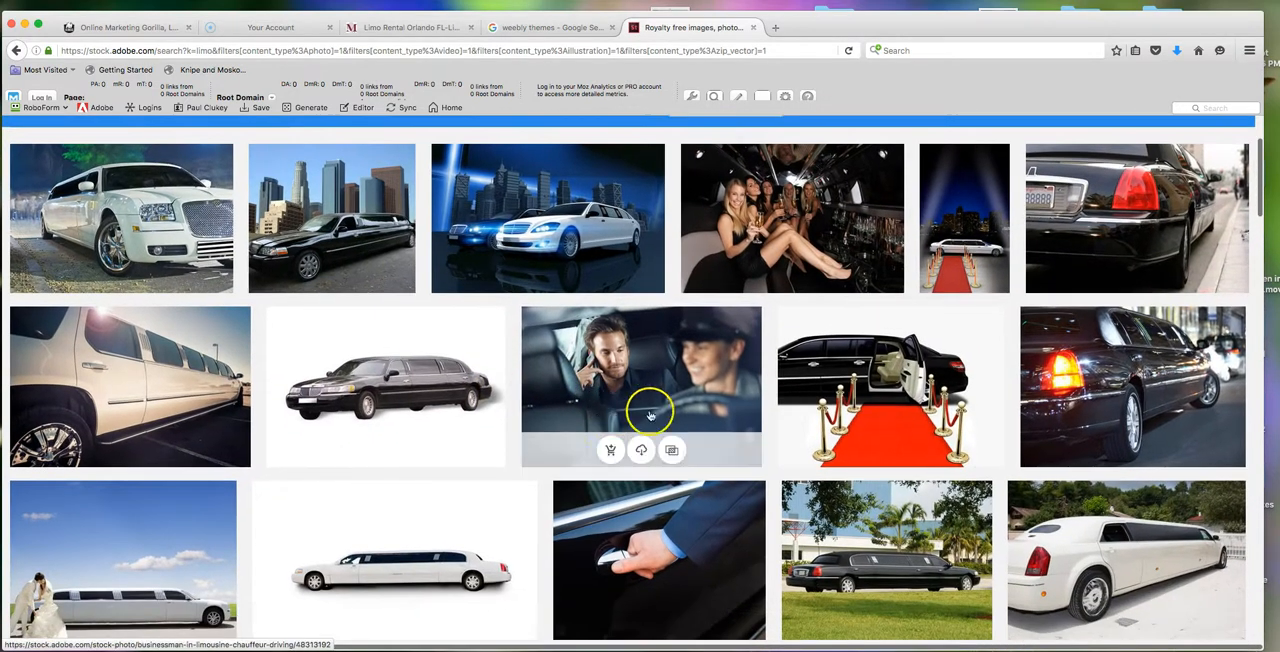
pyautogui.scroll(-2, 384, 446)
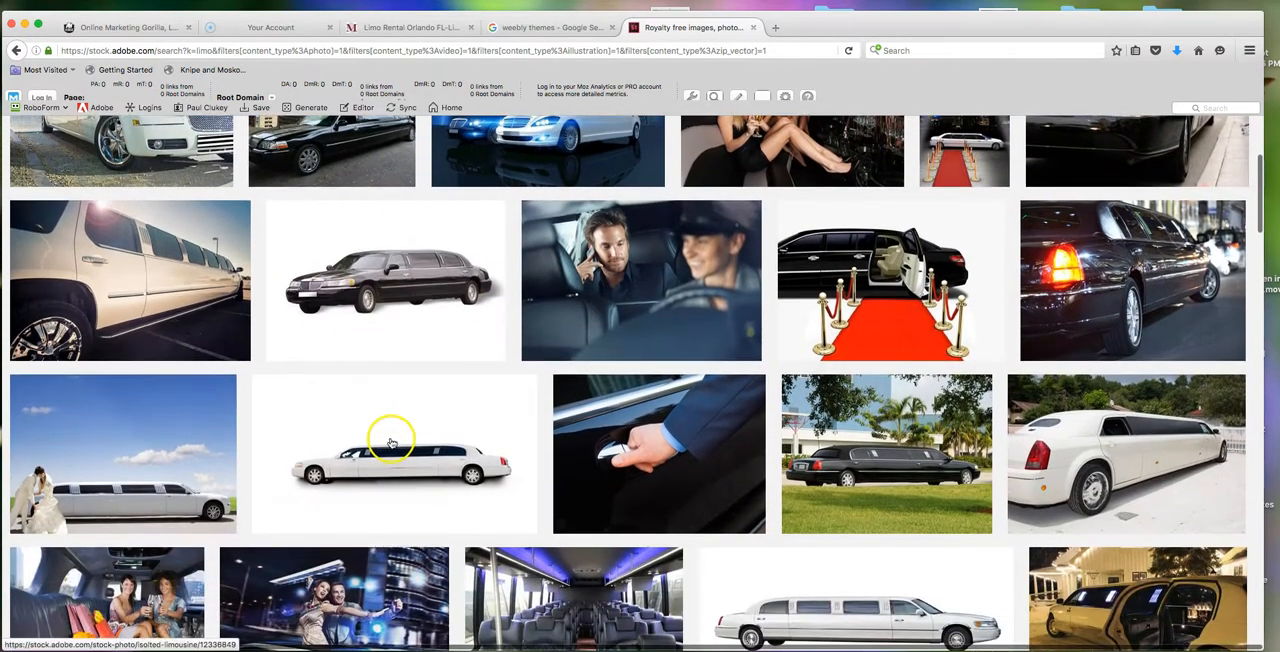
pyautogui.scroll(2, 386, 434)
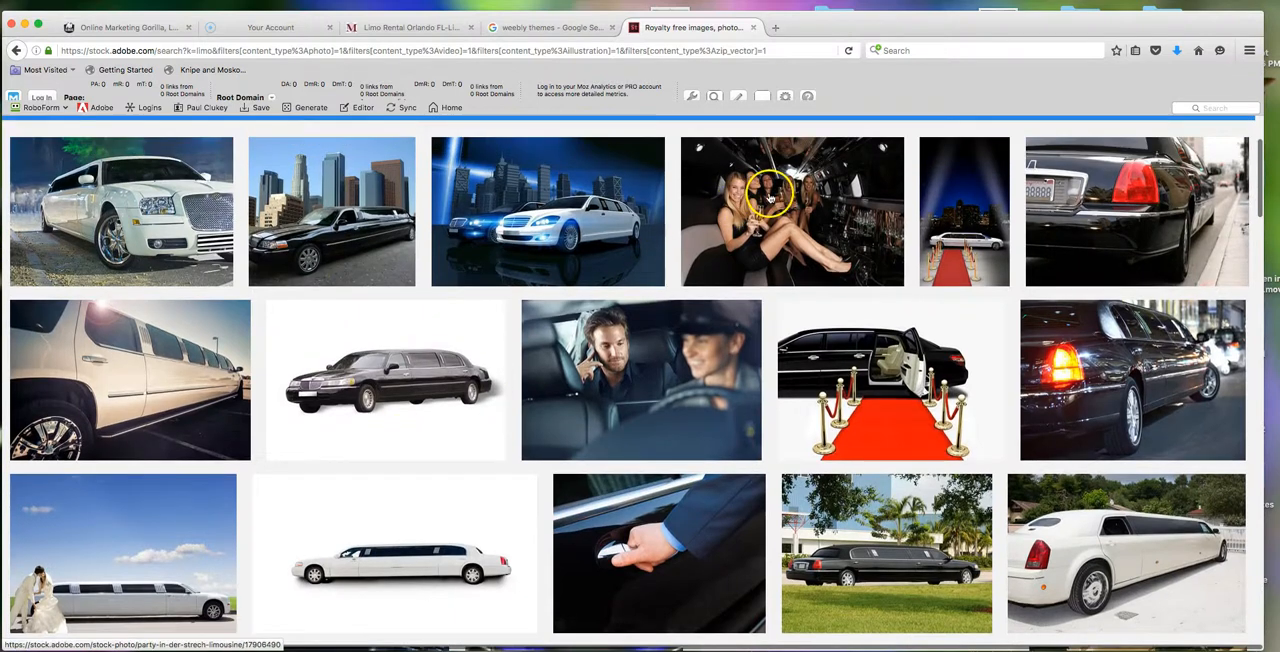
pyautogui.scroll(-1, 815, 188)
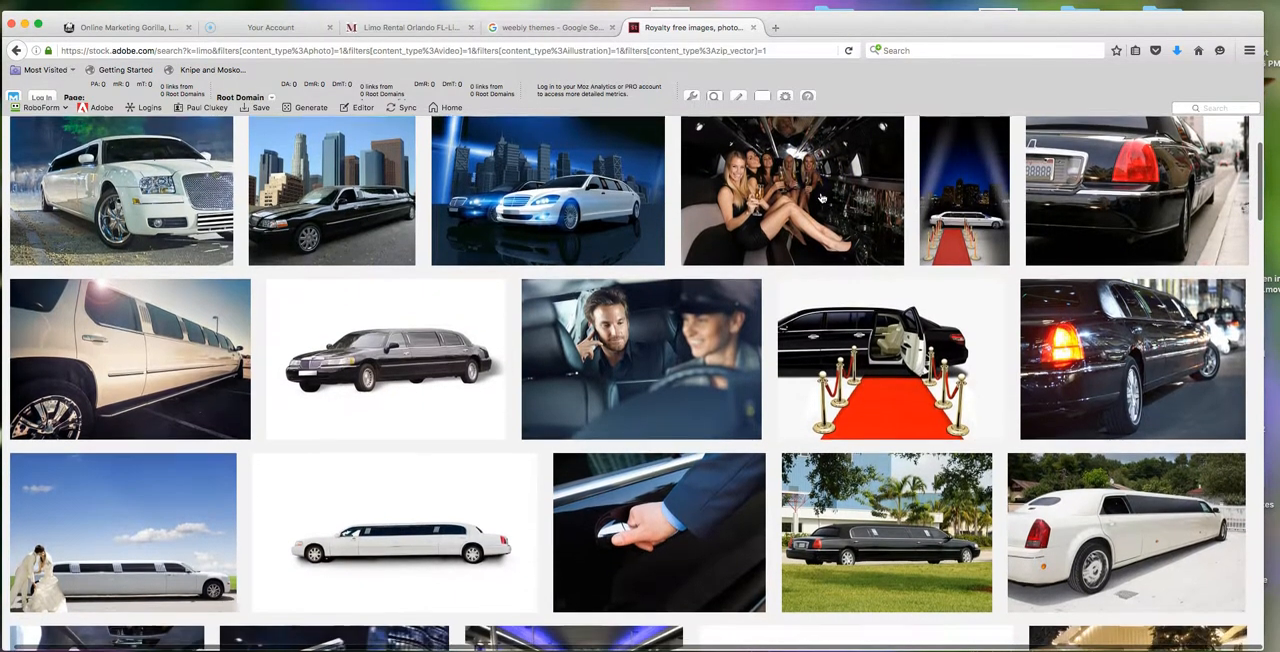
# - Open the photo of the women partying inside a limousine and check its options for buying a standard license
pyautogui.click(707, 266)
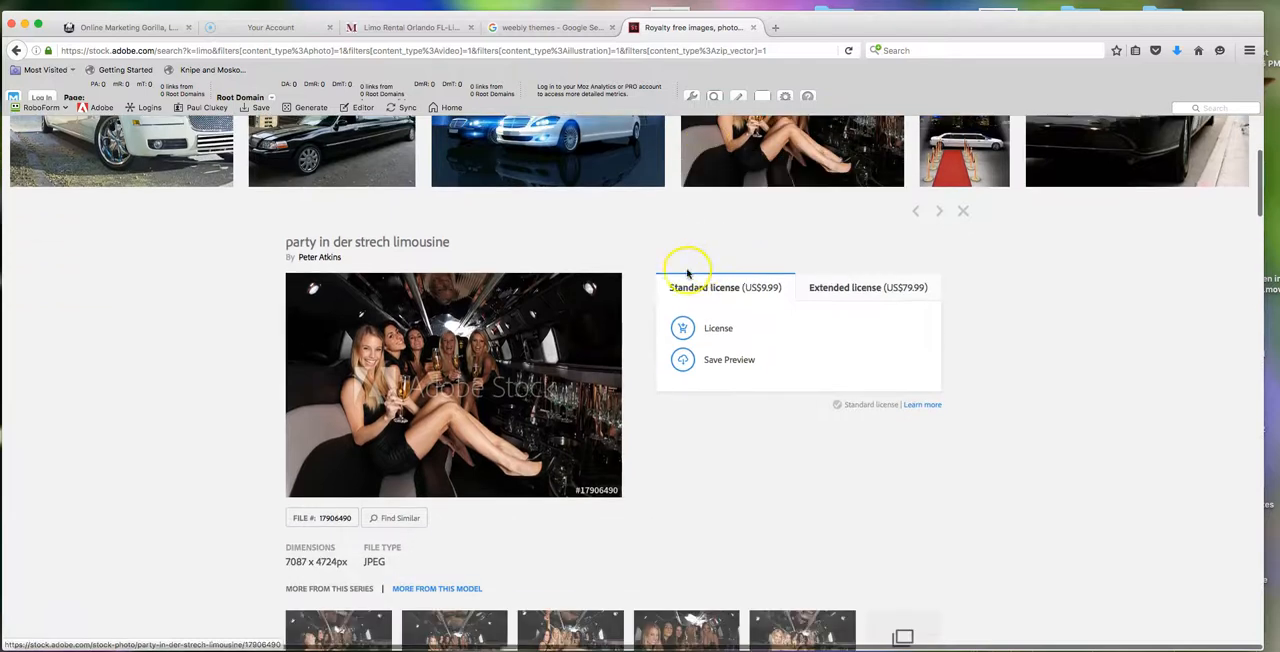
pyautogui.click(688, 338)
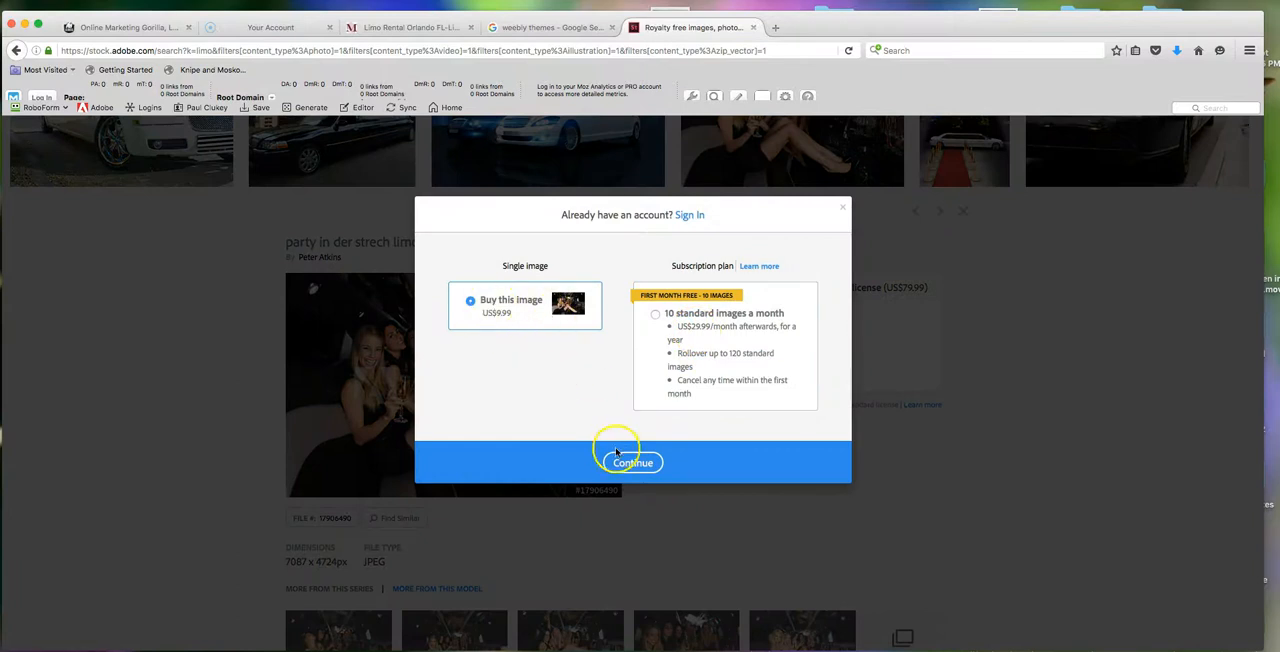
pyautogui.click(845, 208)
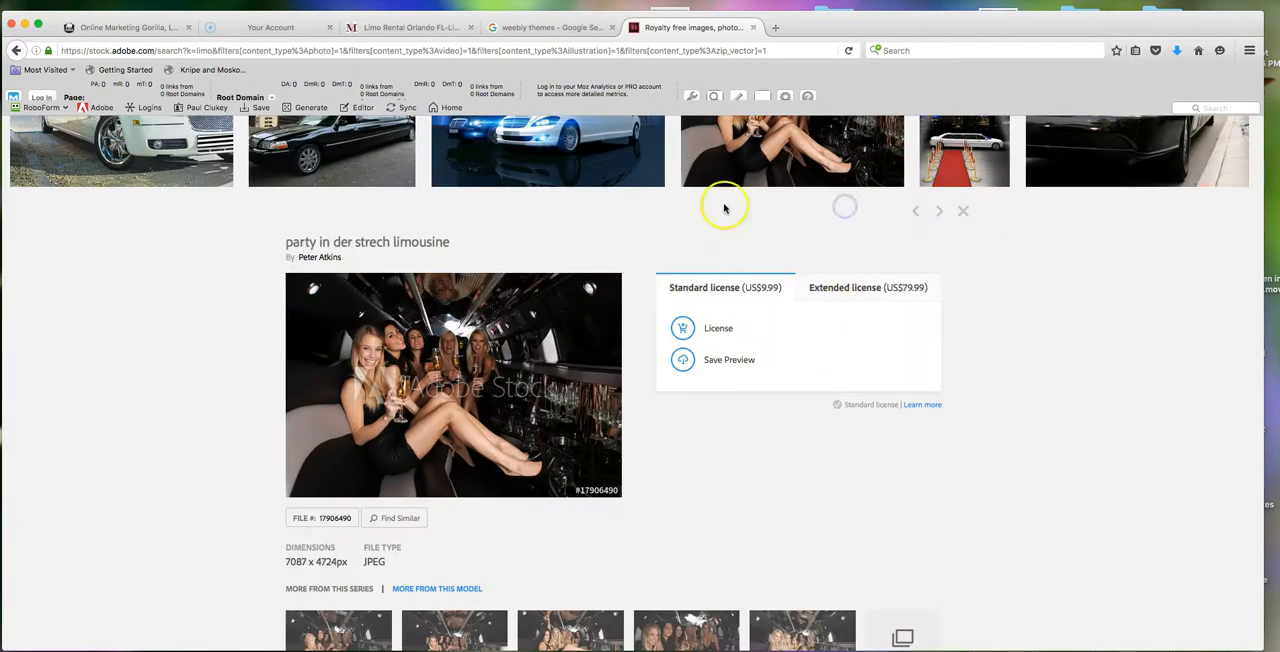
# - Sign in to Adobe with the saved account e-mail and password, skipping the mobile phone number request
pyautogui.scroll(3, 723, 206)
pyautogui.click(1141, 137)
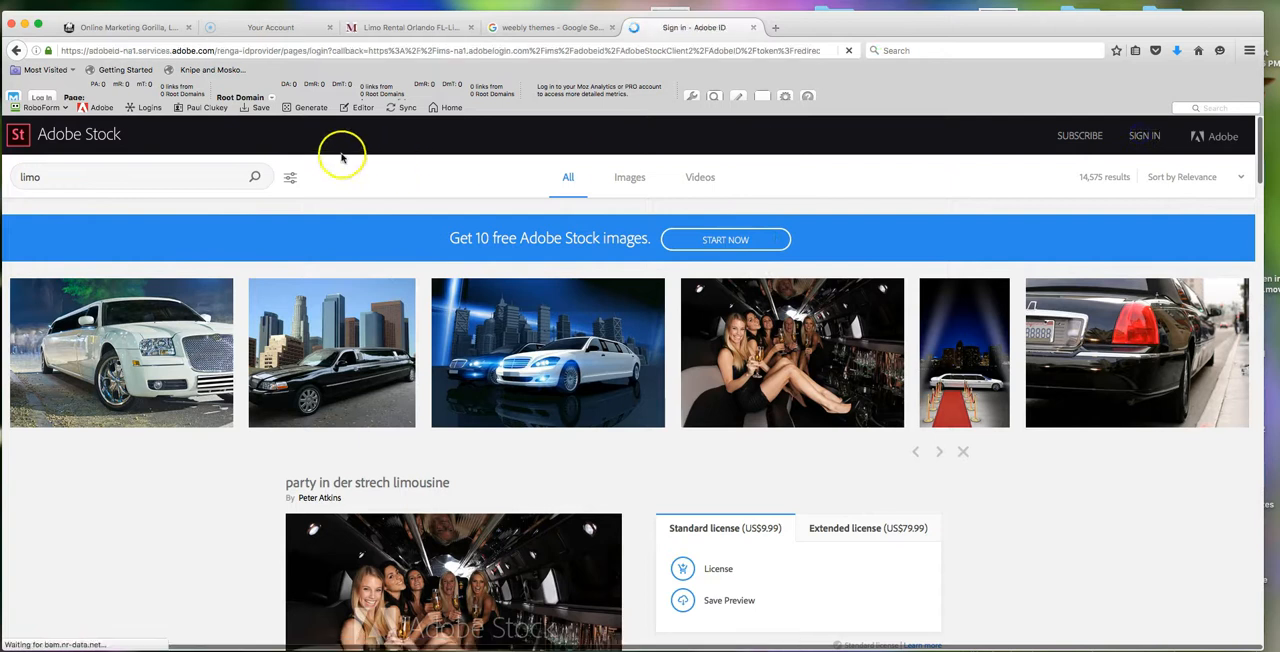
pyautogui.click(99, 108)
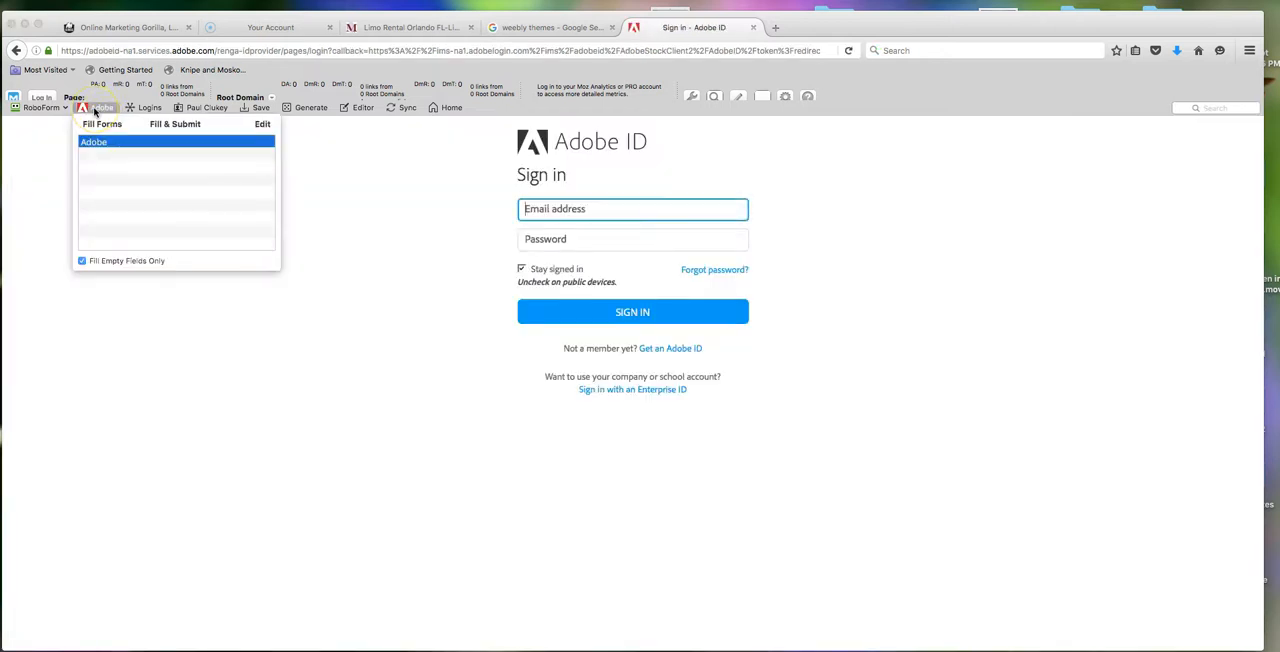
pyautogui.click(94, 142)
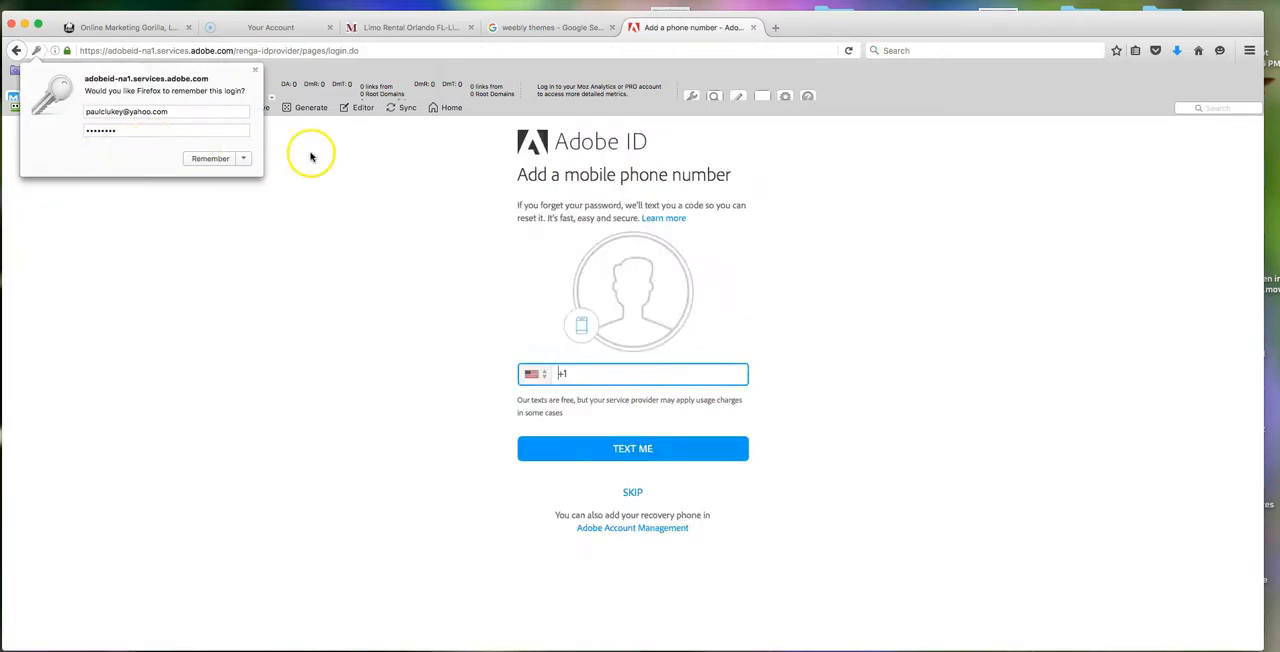
pyautogui.click(634, 493)
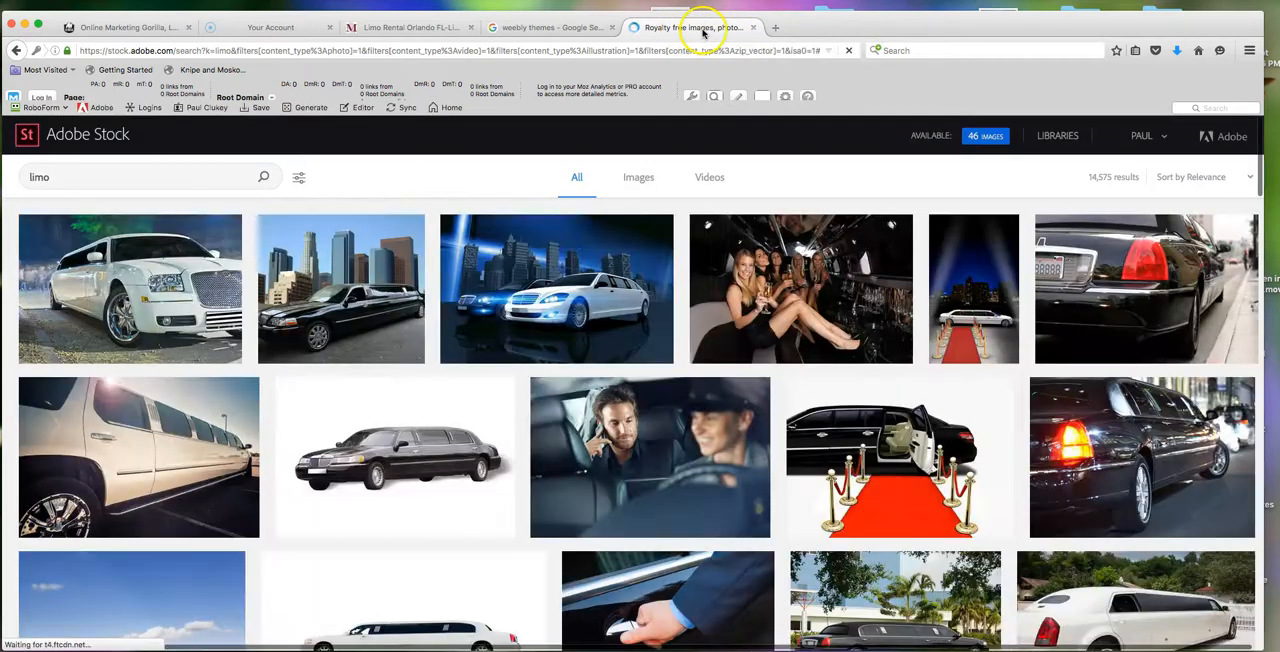
# - Save the preview of the limousine party photo to the computer as AdobeStock_17906490_WM.jpeg
pyautogui.click(815, 288)
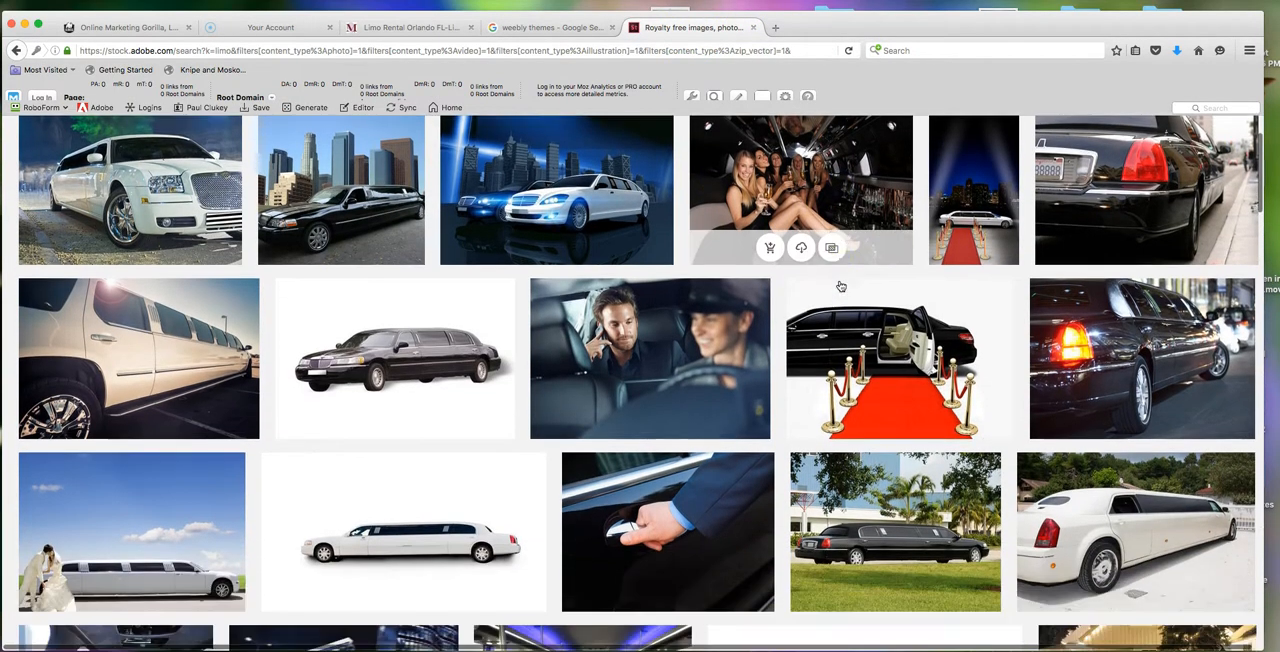
pyautogui.click(847, 236)
pyautogui.click(804, 250)
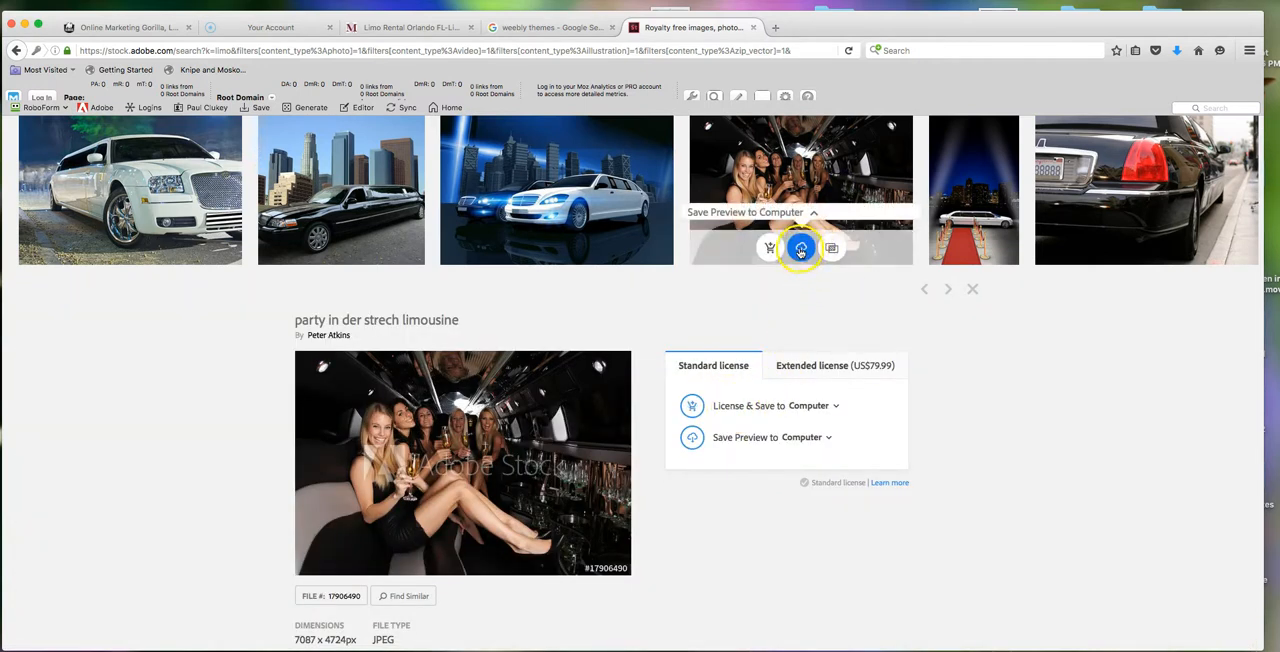
pyautogui.click(800, 250)
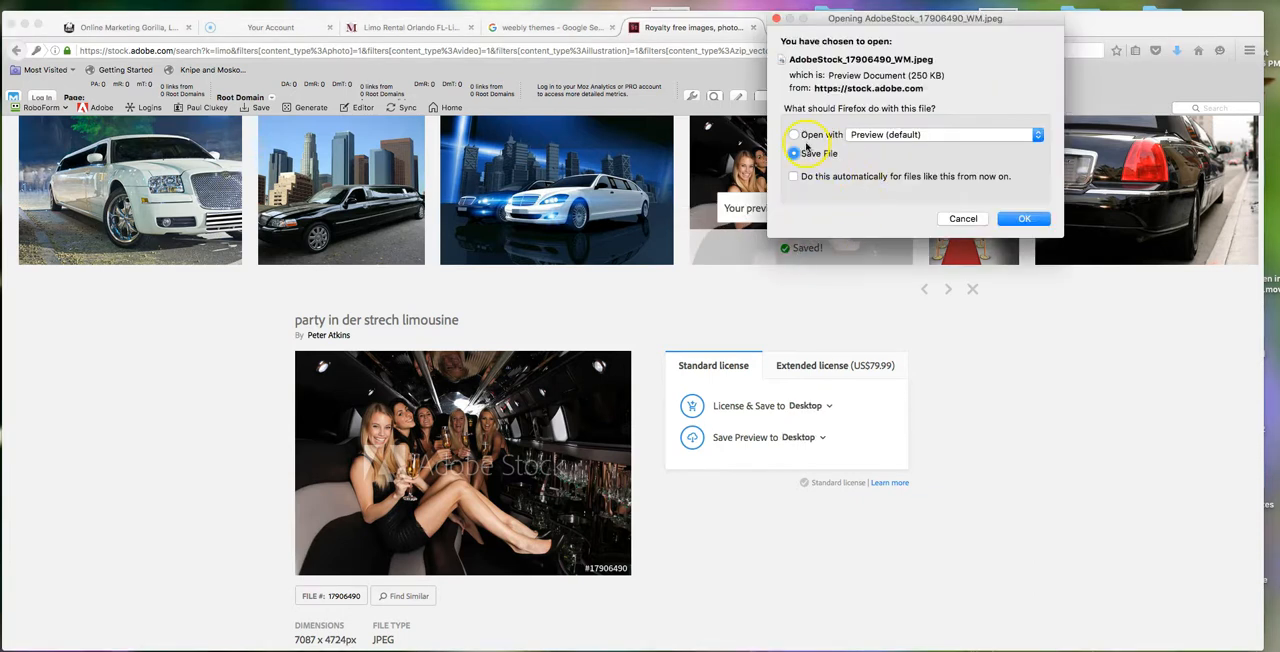
pyautogui.click(1026, 219)
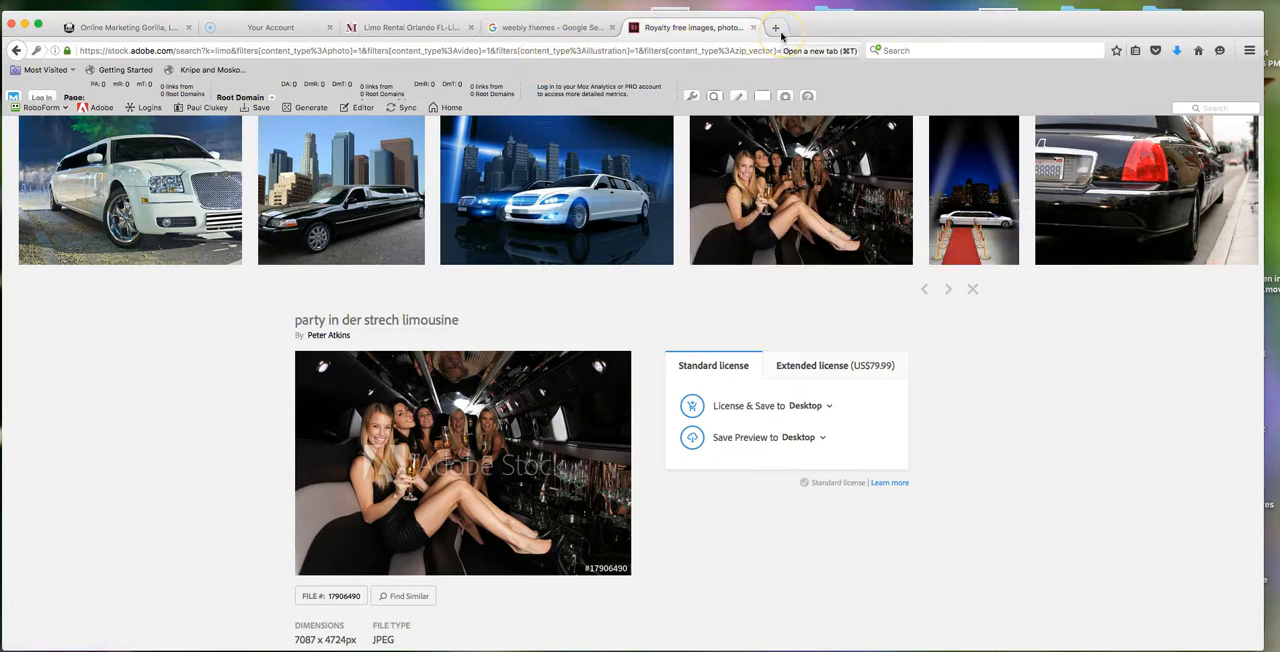
# - Return to the Weebly site editor and open the theme's HTML/CSS code editor
pyautogui.click(115, 28)
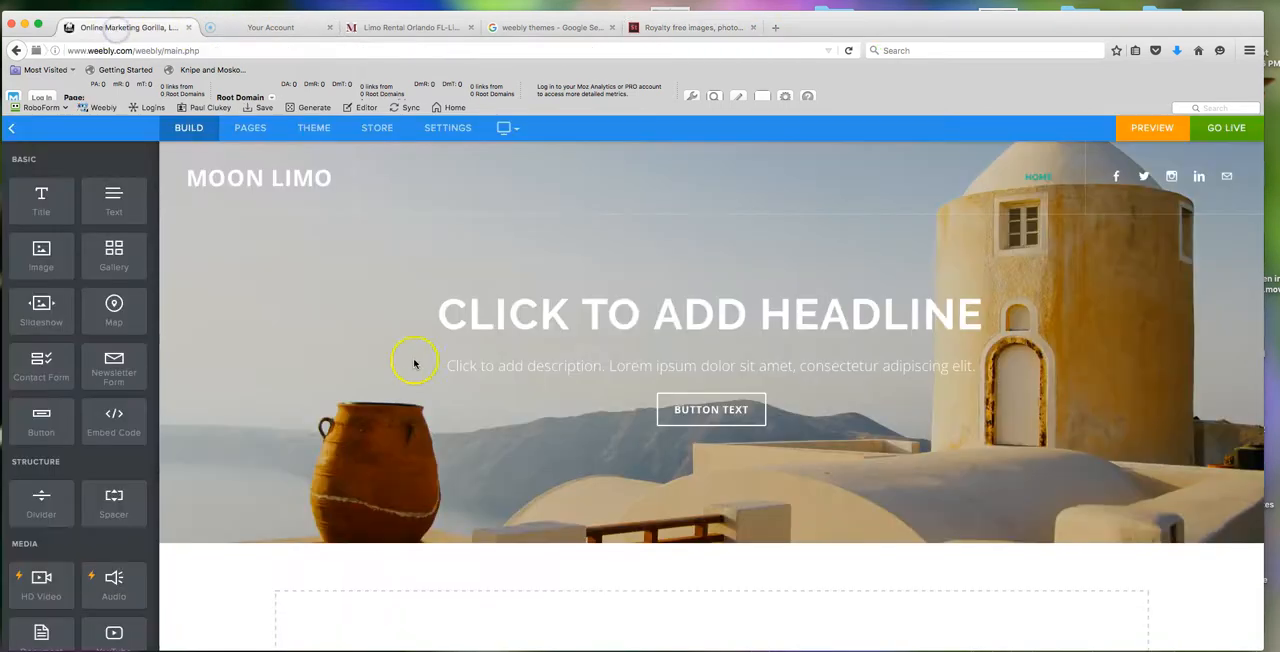
pyautogui.moveTo(320, 172)
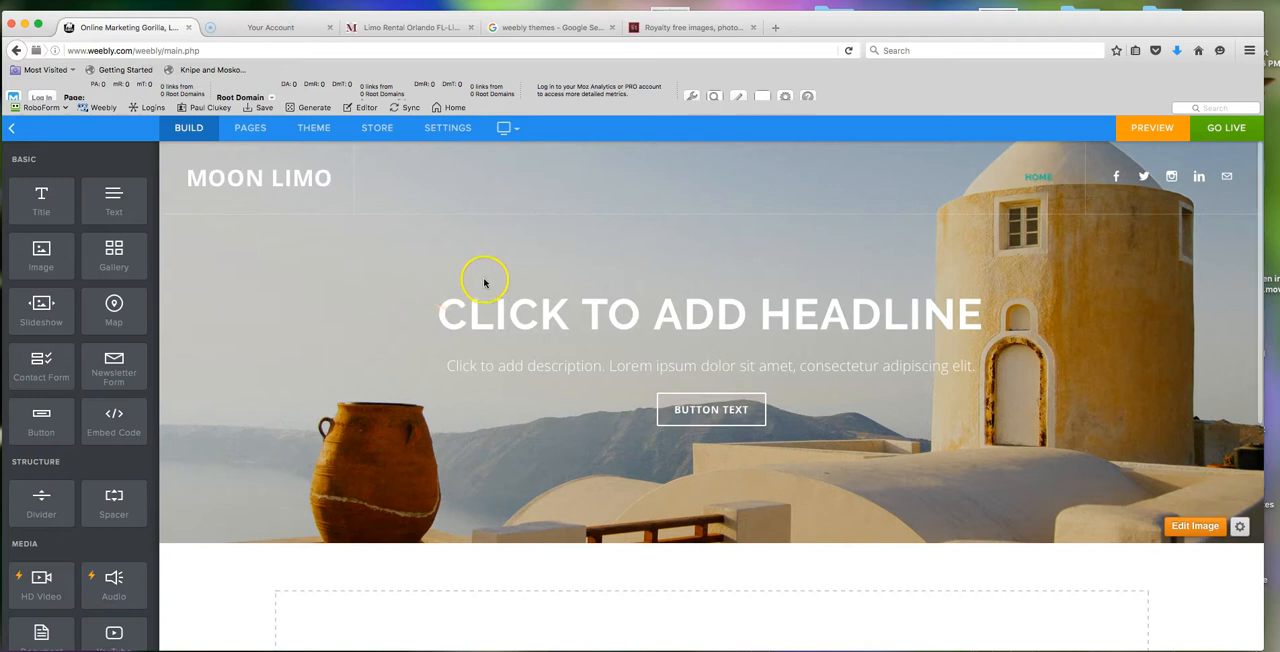
pyautogui.click(750, 310)
pyautogui.click(305, 128)
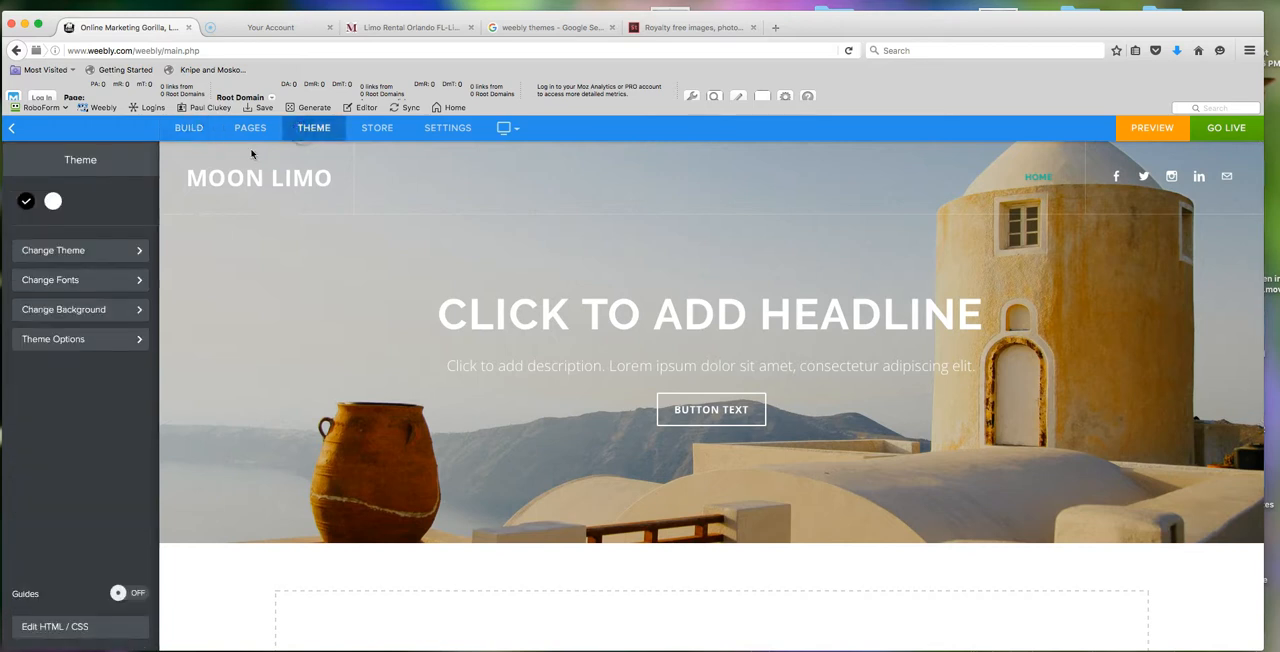
pyautogui.click(124, 340)
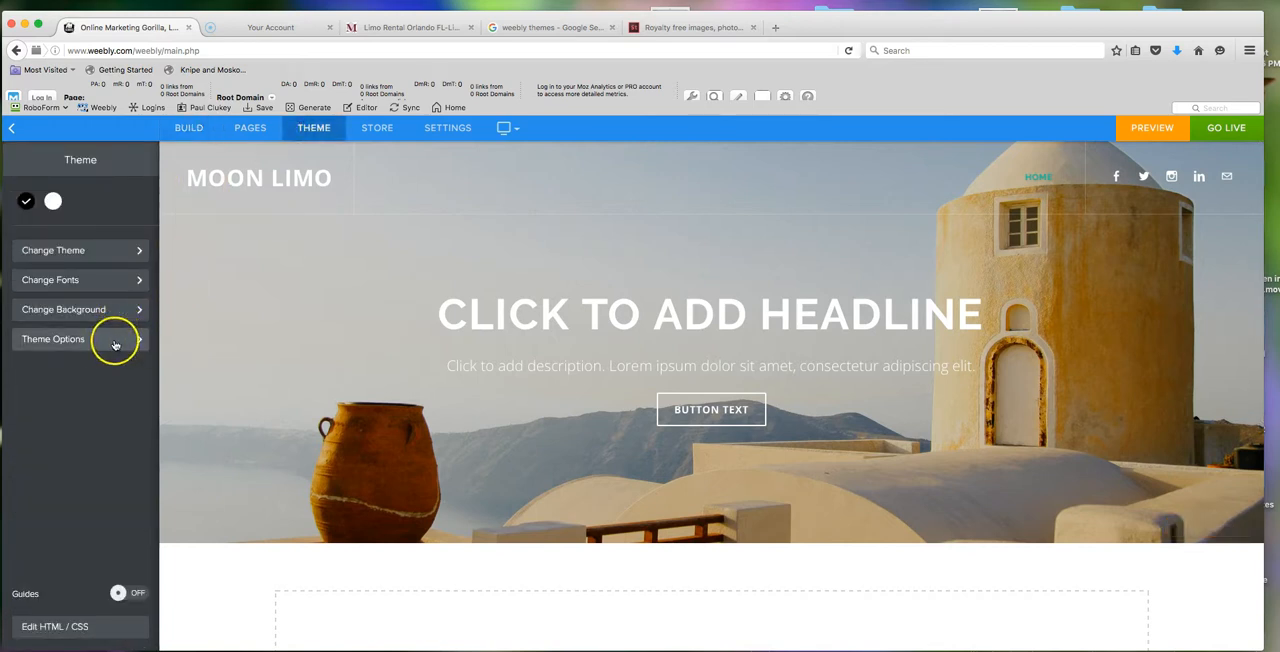
pyautogui.click(37, 627)
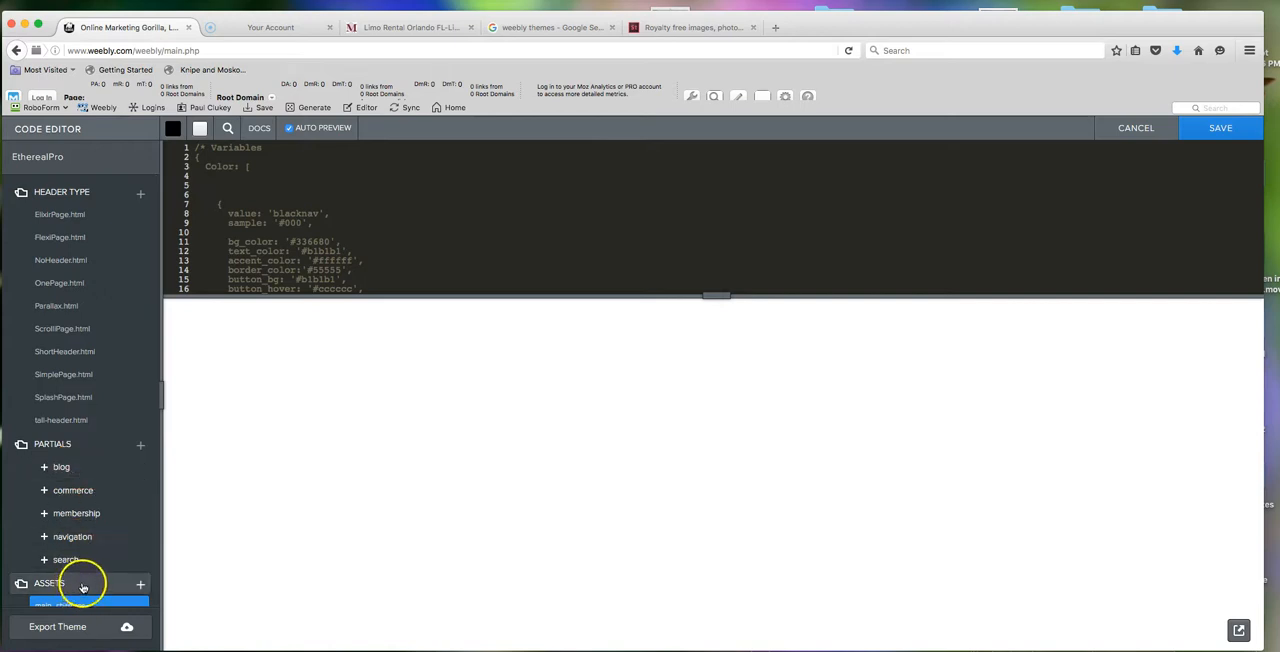
# - Upload the limousine party photo AdobeStock_17906490.jpeg to the EtherealPro theme's assets
pyautogui.scroll(-1, 85, 580)
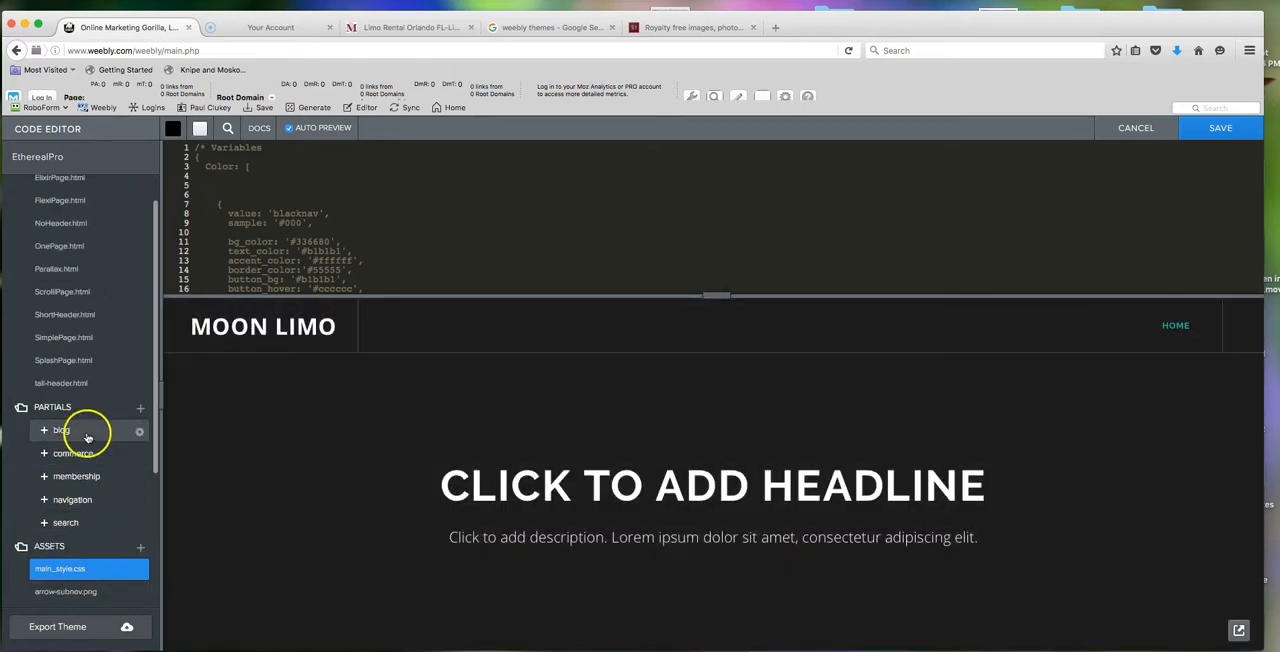
pyautogui.scroll(-3, 104, 490)
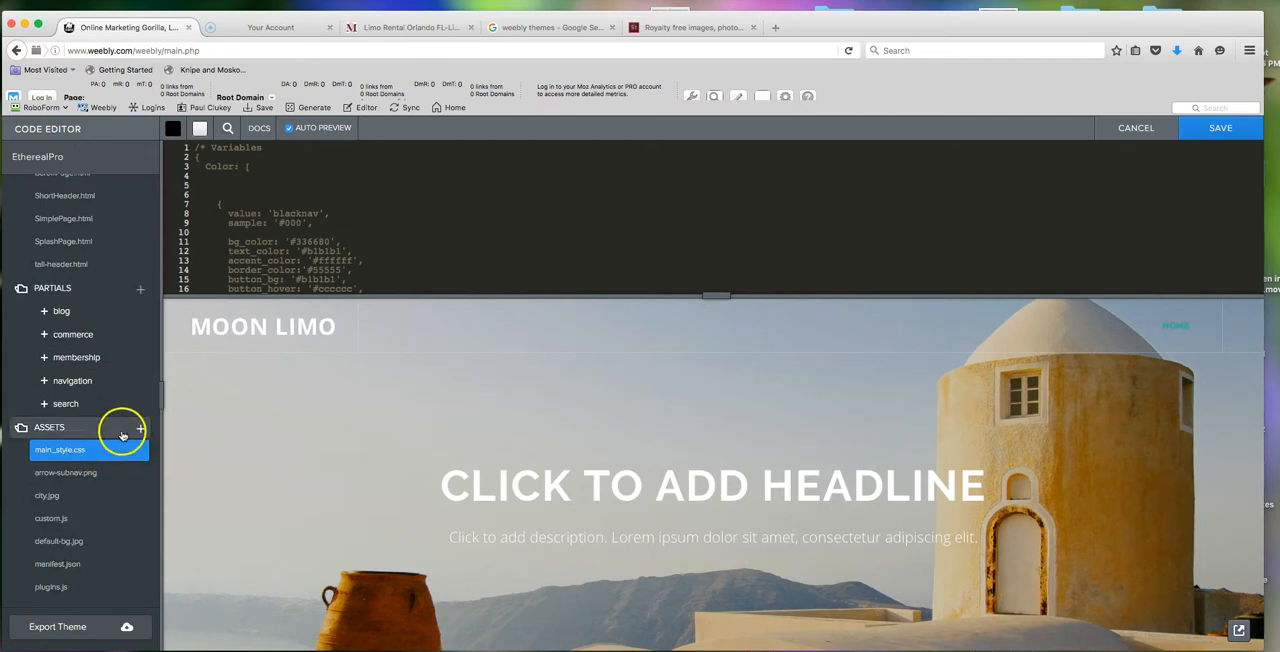
pyautogui.click(60, 450)
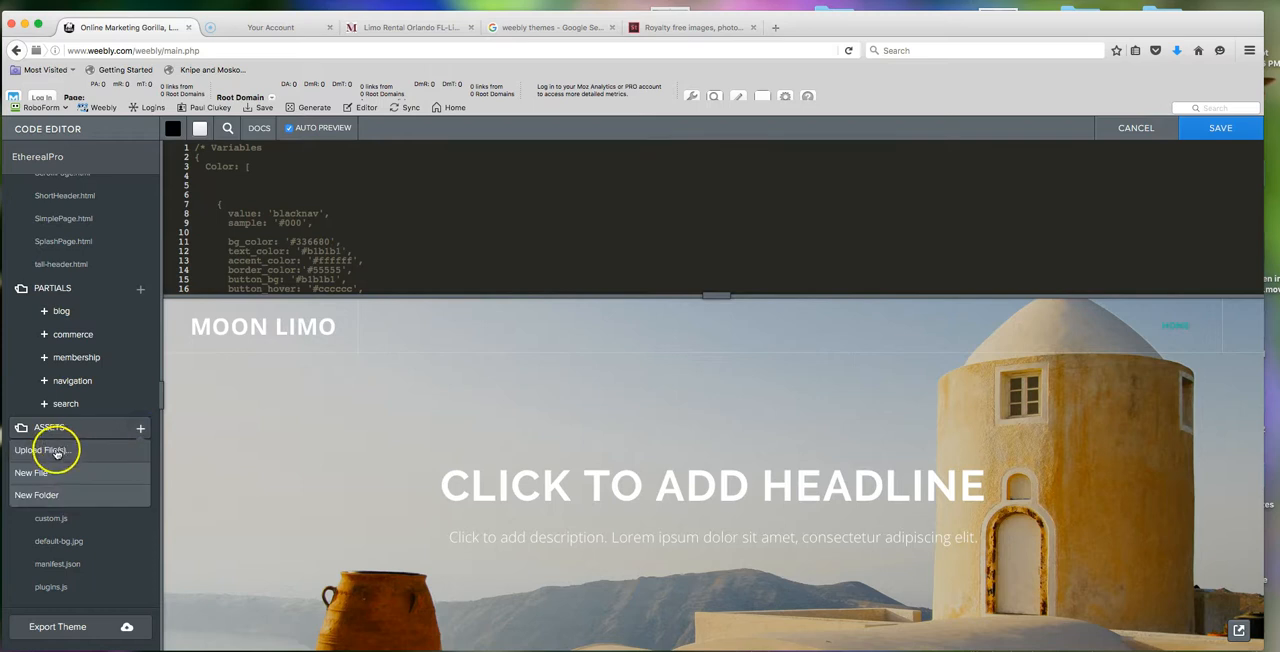
pyautogui.click(573, 148)
pyautogui.click(143, 510)
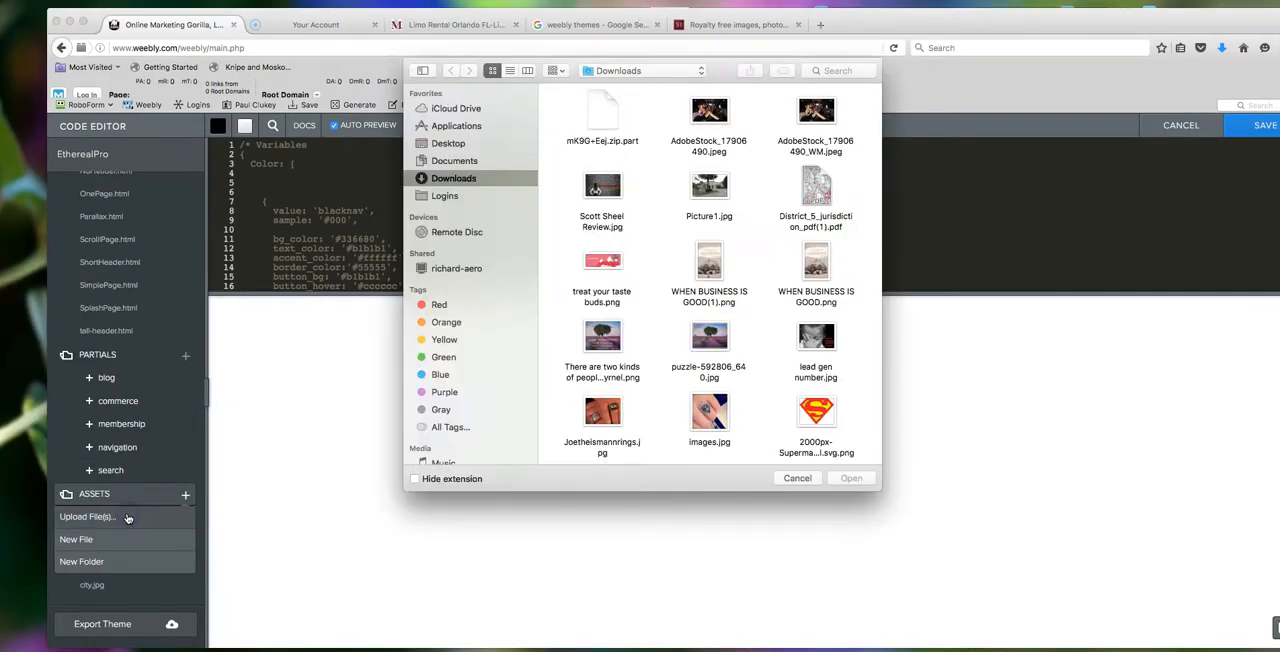
pyautogui.click(635, 145)
pyautogui.doubleClick(709, 112)
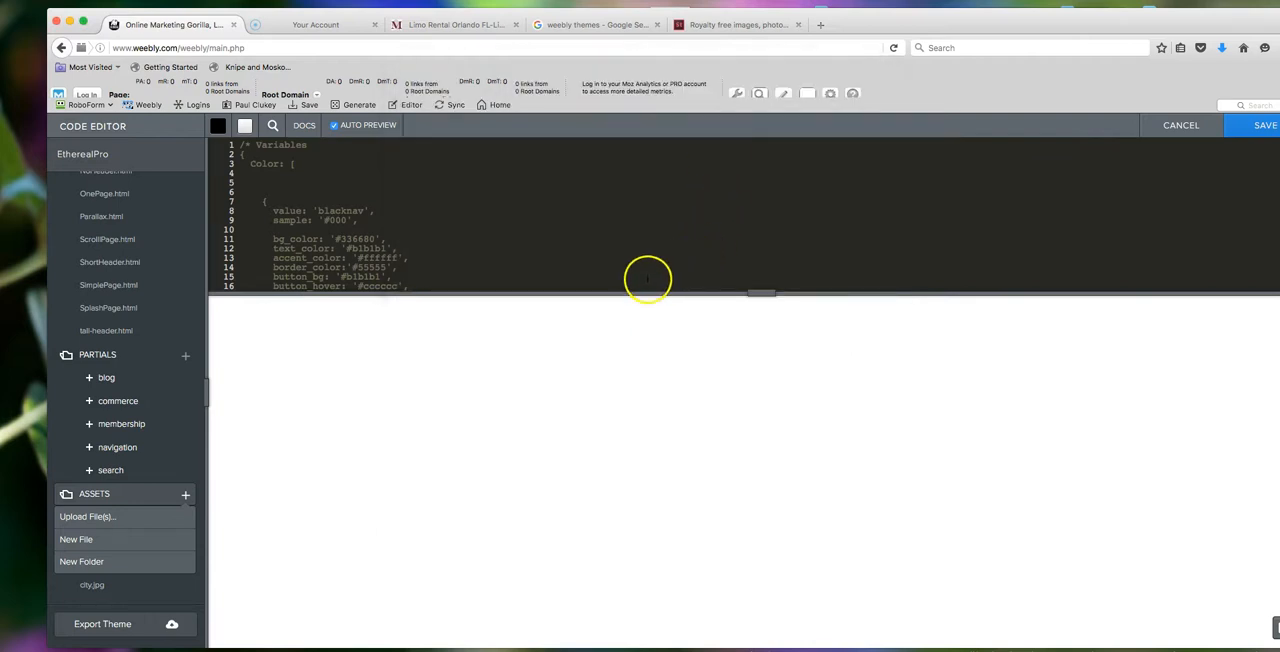
# - Open underwoodsurgerycenter.com in a new browser tab and examine its full-width header photo and testimonial section
pyautogui.click(826, 27)
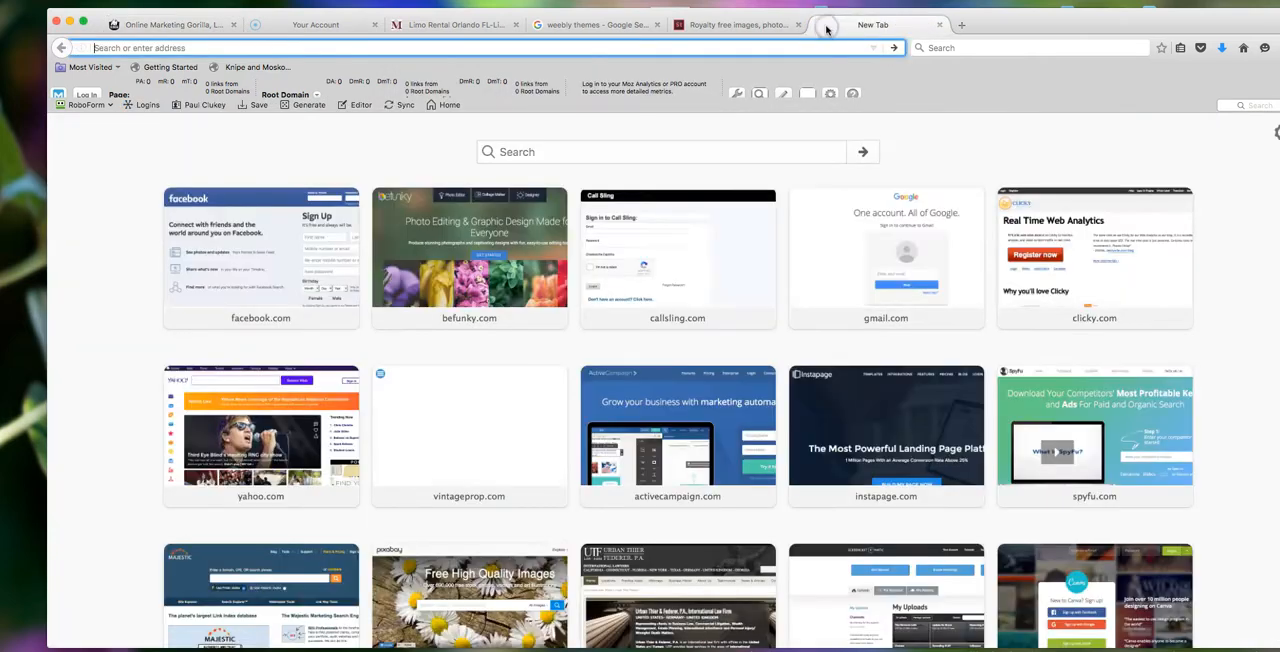
pyautogui.write('underwoo')
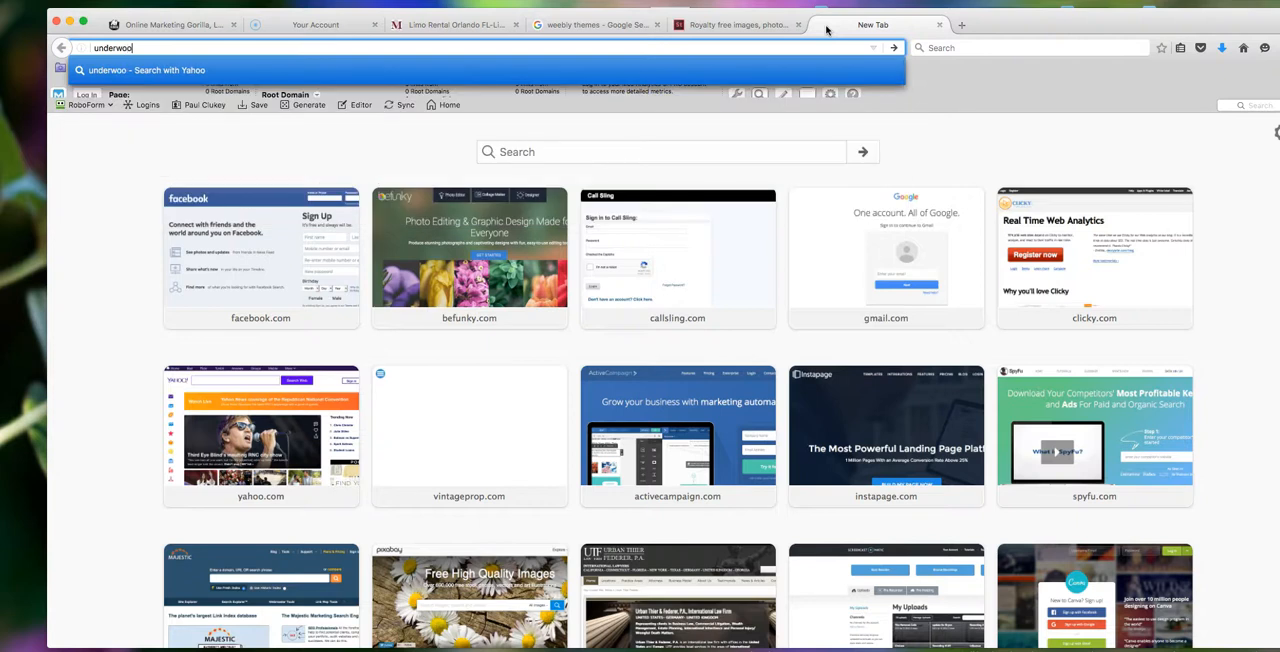
pyautogui.write('dsurgerycenter.com')
pyautogui.press('Return')
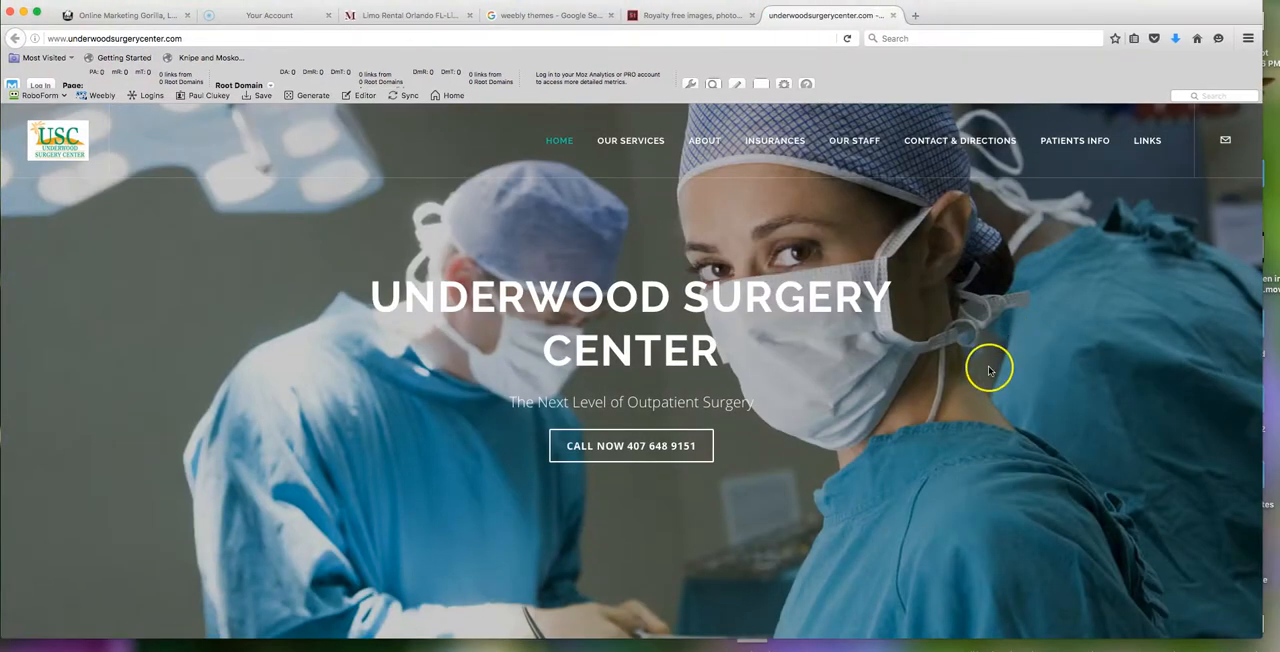
pyautogui.scroll(-5, 988, 366)
pyautogui.scroll(-3, 988, 374)
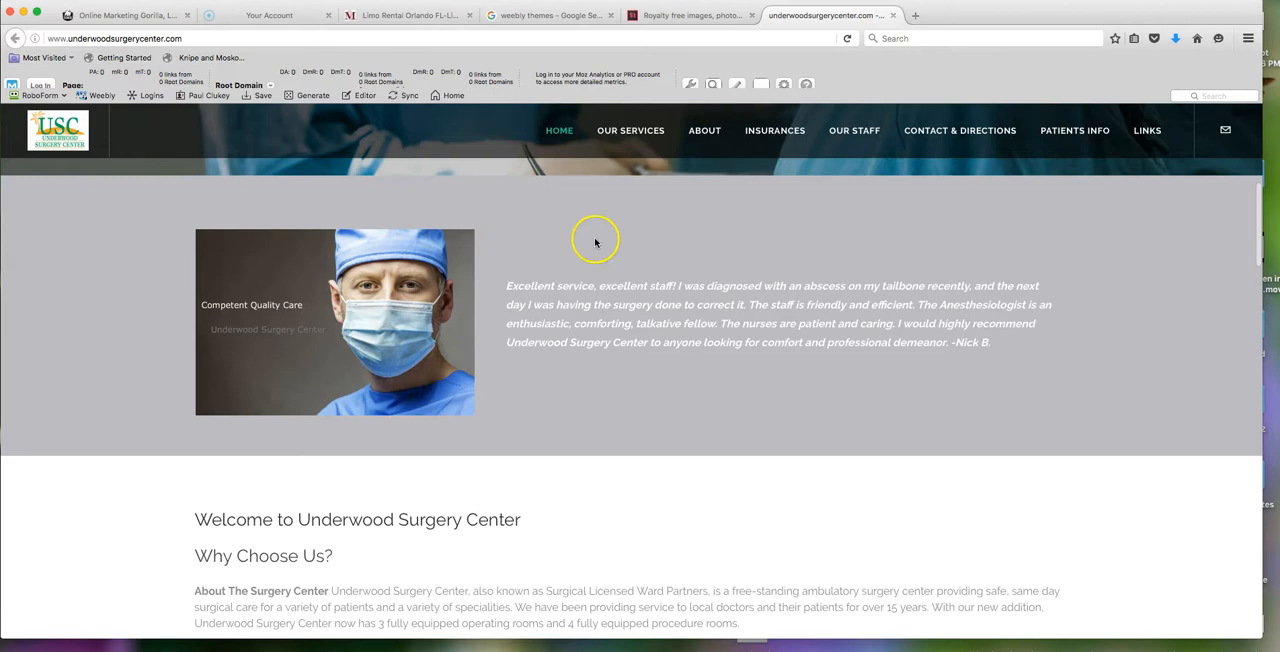
# - Examine the background photos behind the patient care, services and contact form sections of the Underwood Surgery Center page
pyautogui.scroll(-10, 597, 242)
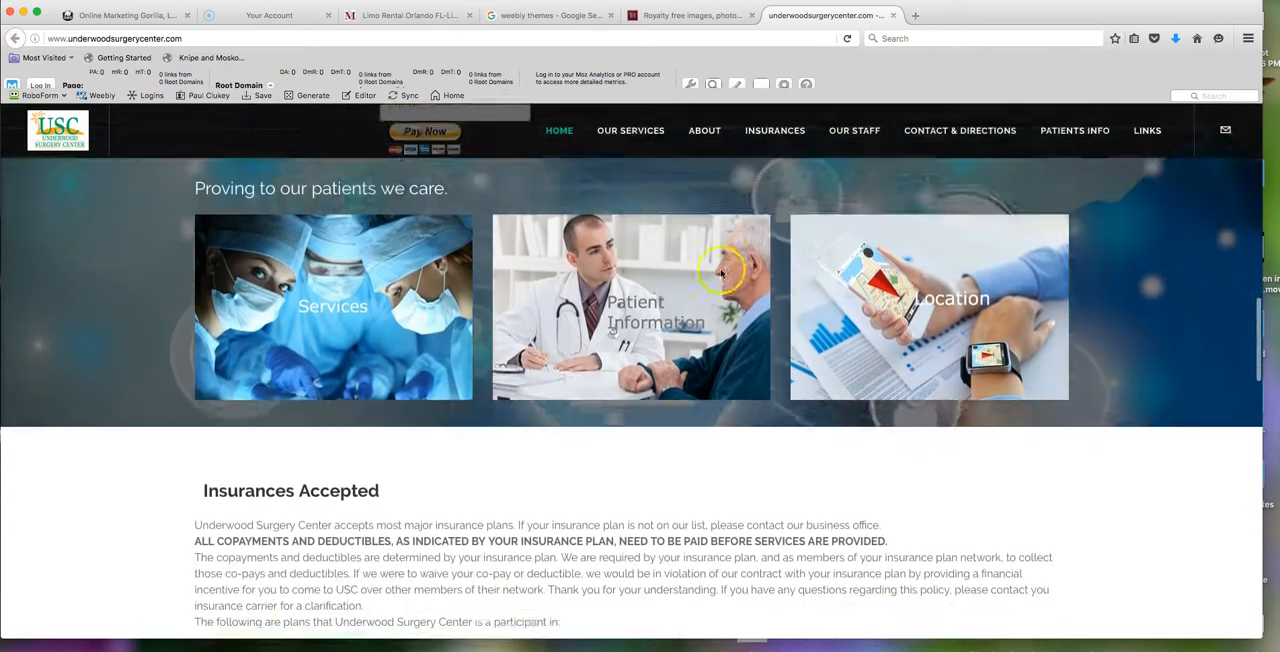
pyautogui.scroll(-1, 720, 272)
pyautogui.scroll(-1, 1145, 295)
pyautogui.scroll(5, 1145, 295)
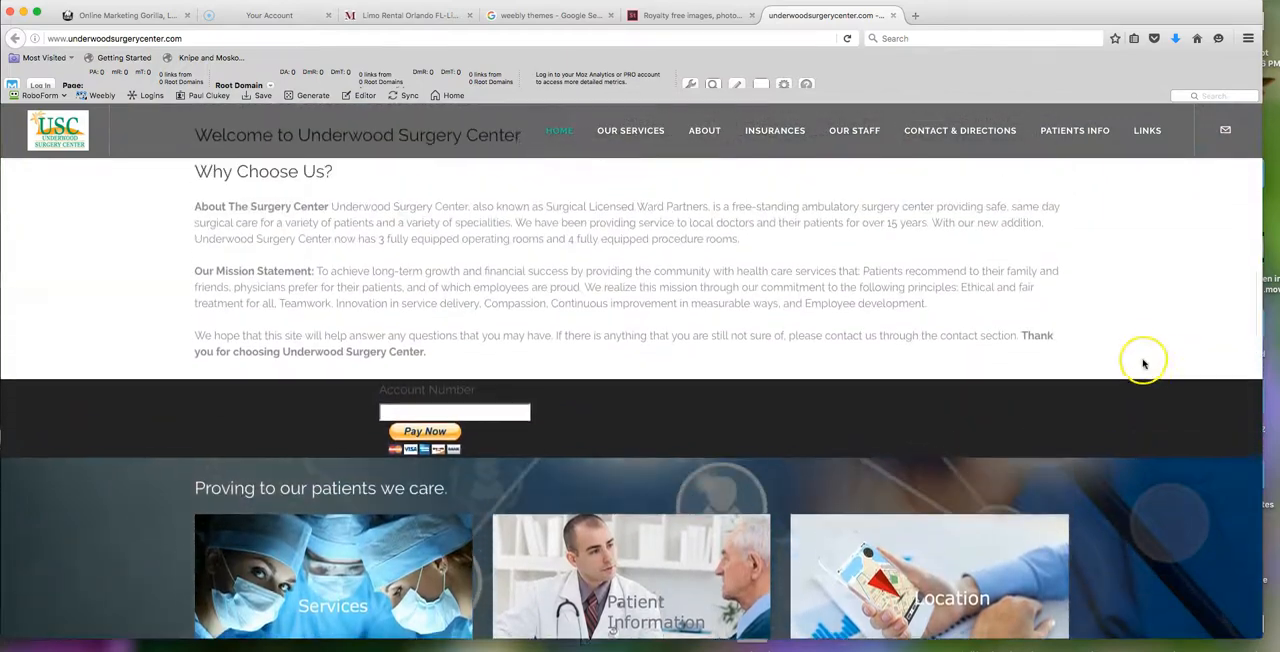
pyautogui.scroll(-10, 1144, 364)
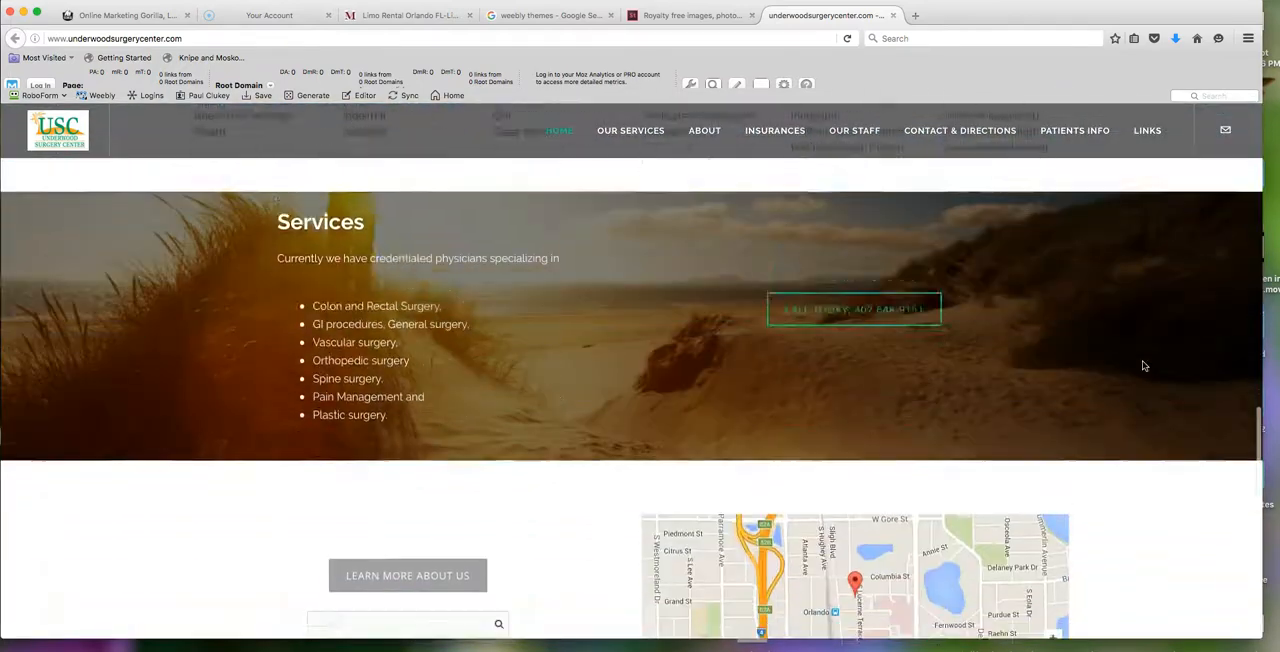
pyautogui.scroll(-4, 1144, 365)
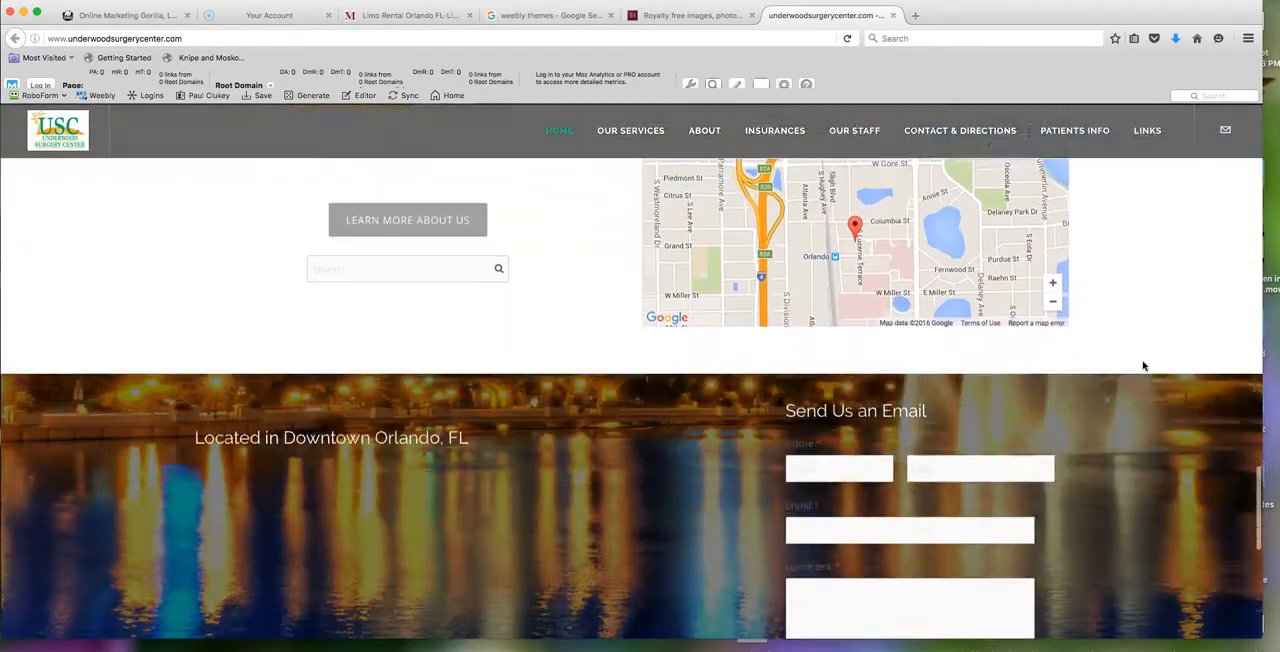
pyautogui.scroll(-3, 1144, 365)
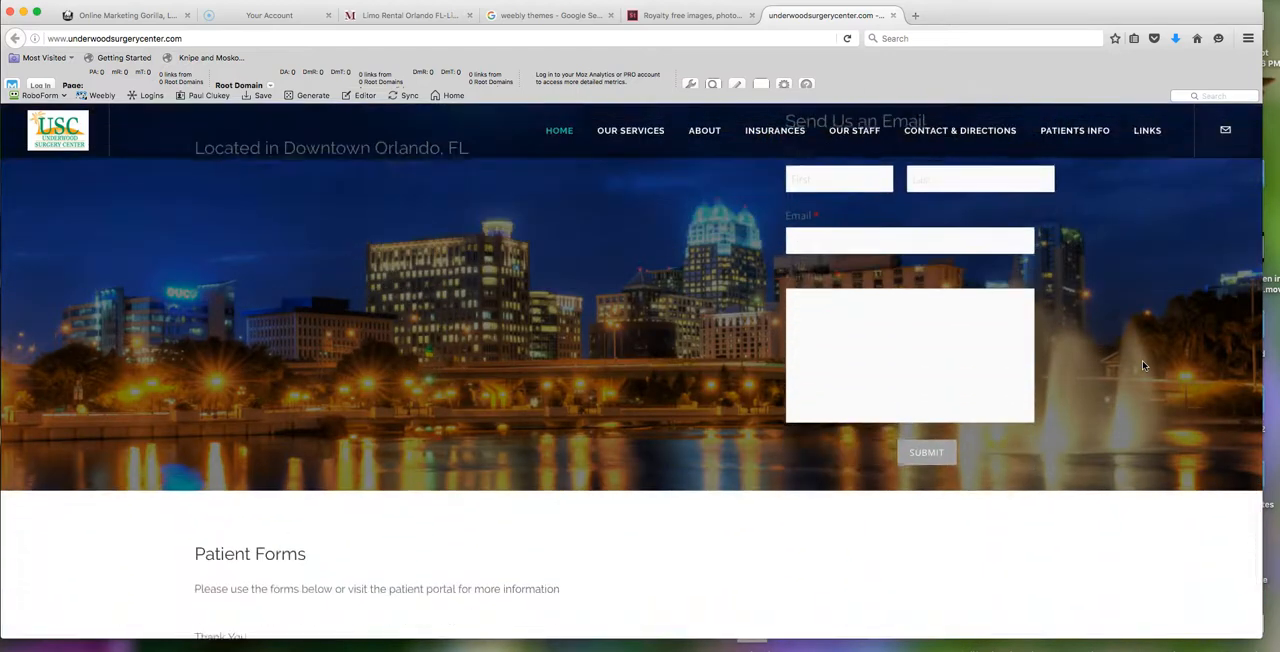
pyautogui.scroll(-3, 1144, 365)
pyautogui.scroll(3, 1144, 364)
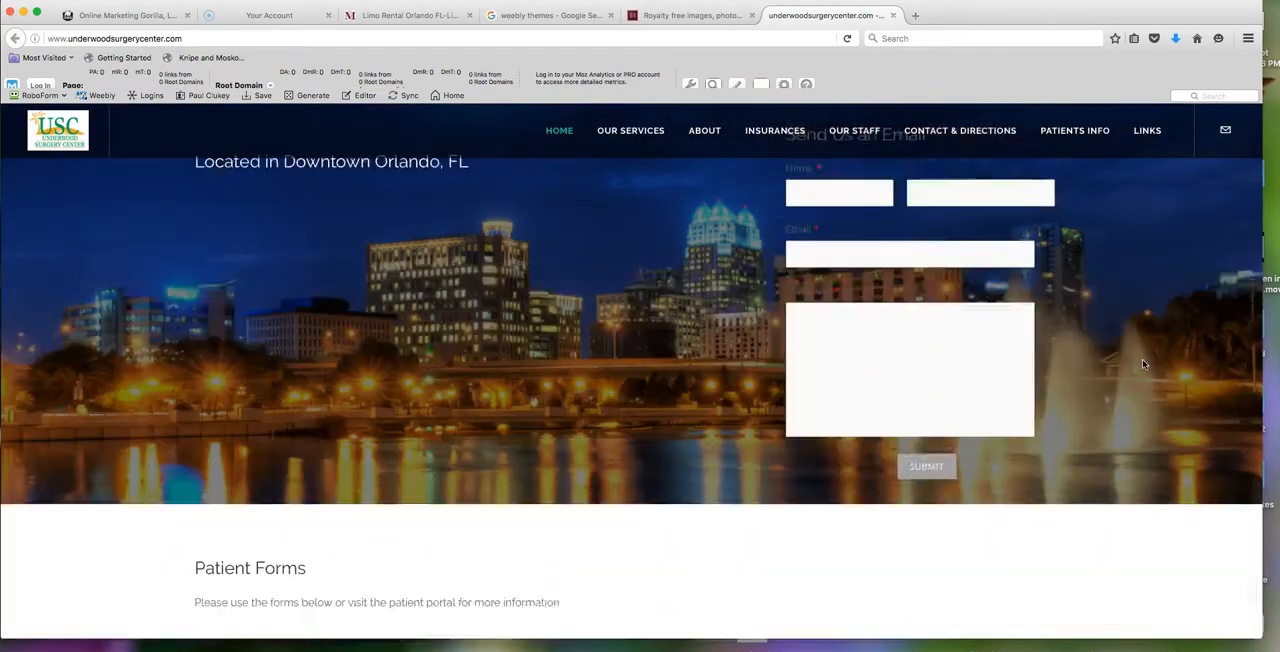
pyautogui.scroll(6, 1144, 364)
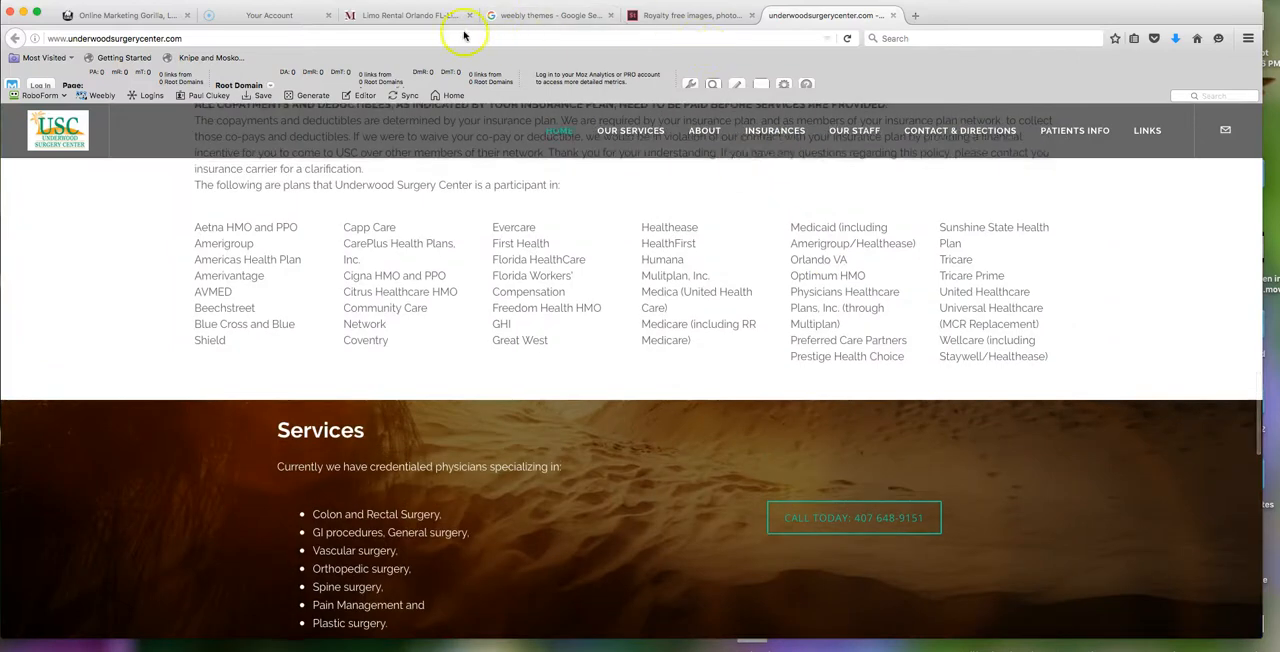
# - Browse more limo photos on Adobe Stock and check the dimensions of AdobeStock_17906490.jpeg in the Weebly code editor
pyautogui.click(668, 17)
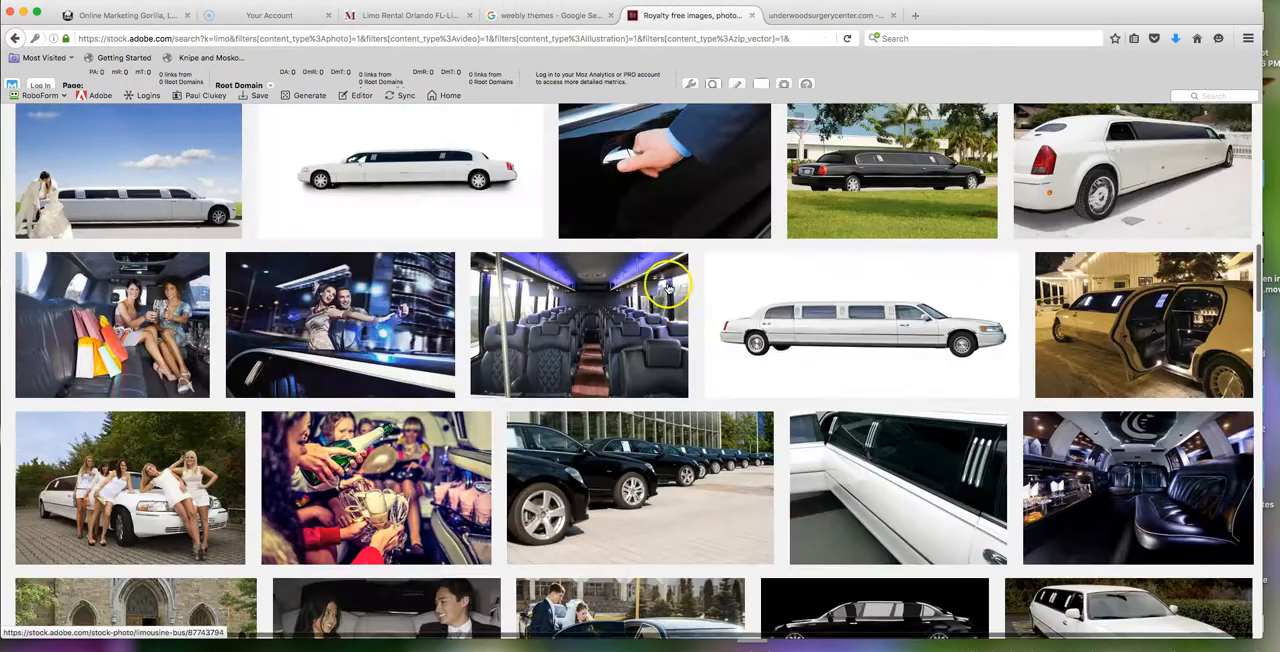
pyautogui.scroll(-3, 666, 284)
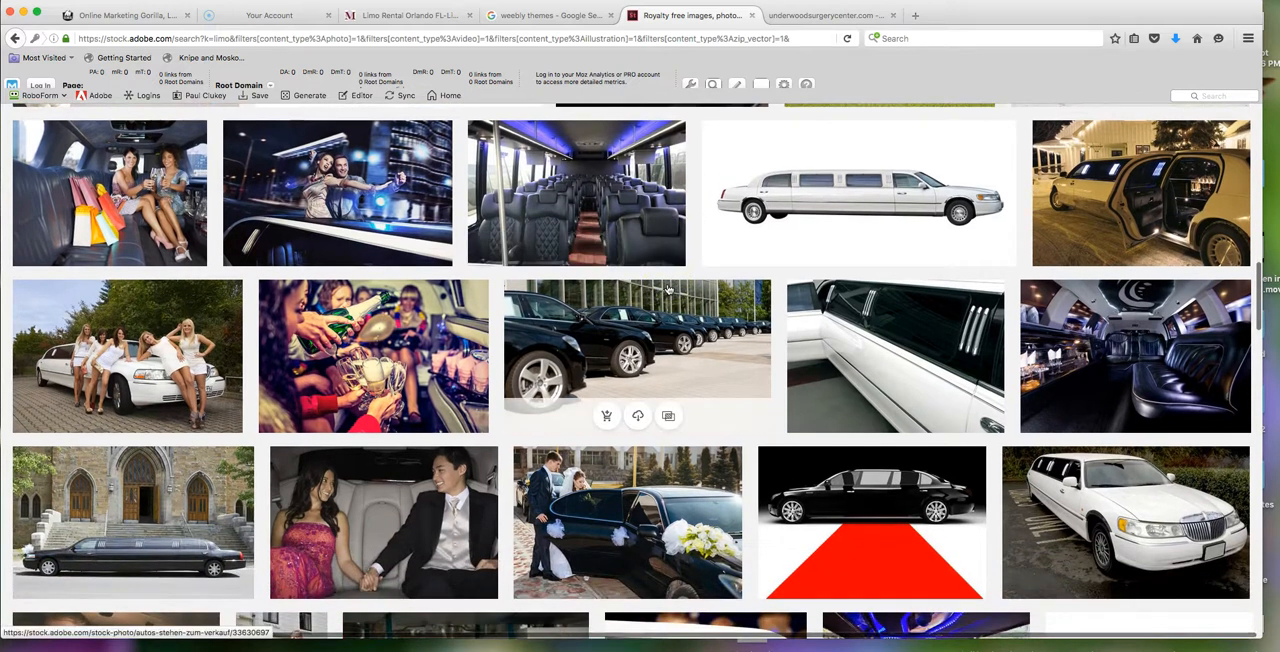
pyautogui.scroll(-3, 670, 288)
pyautogui.scroll(-1, 676, 289)
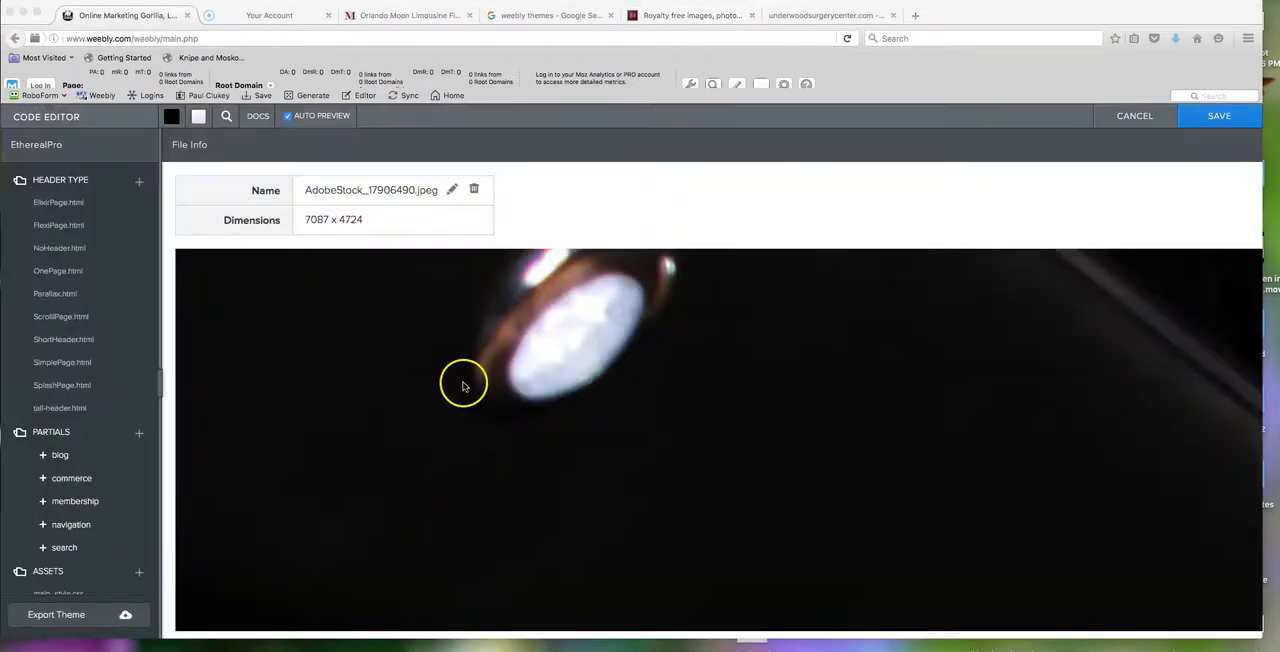
pyautogui.click(371, 220)
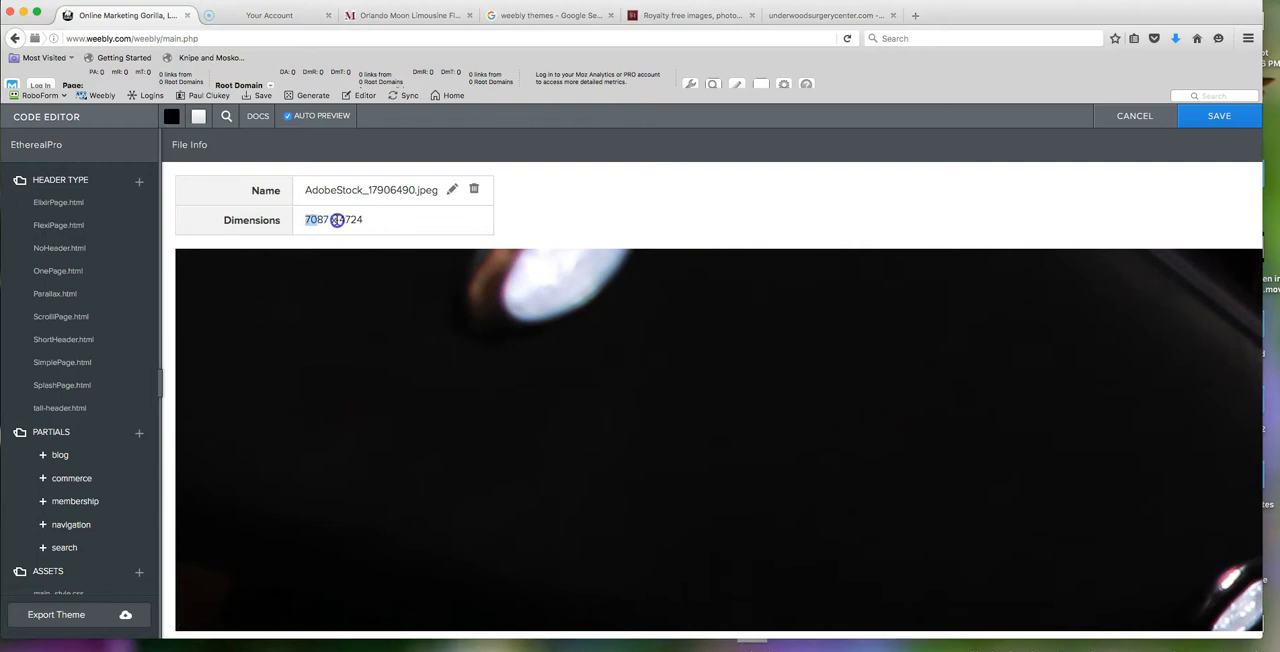
pyautogui.moveTo(369, 224); pyautogui.dragTo(299, 223)
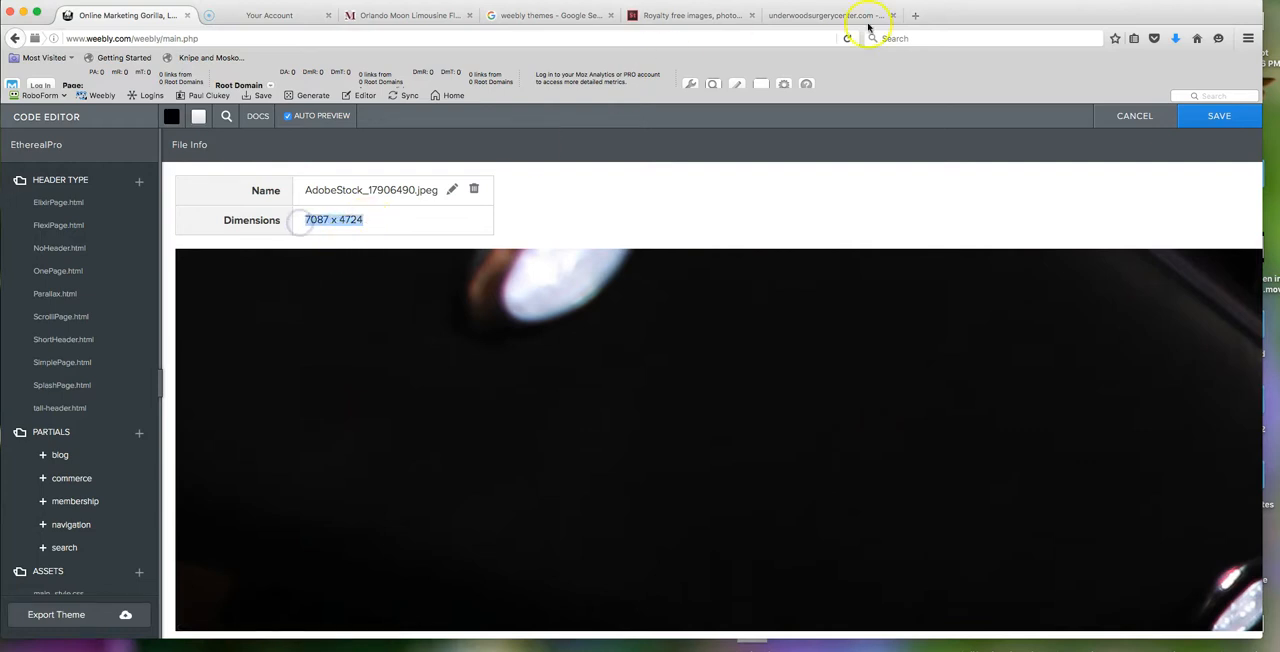
# - Go to pixlr.com in a new browser tab and launch the Pixlr Editor web app
pyautogui.click(915, 16)
pyautogui.write('pixlr.com')
pyautogui.press('Return')
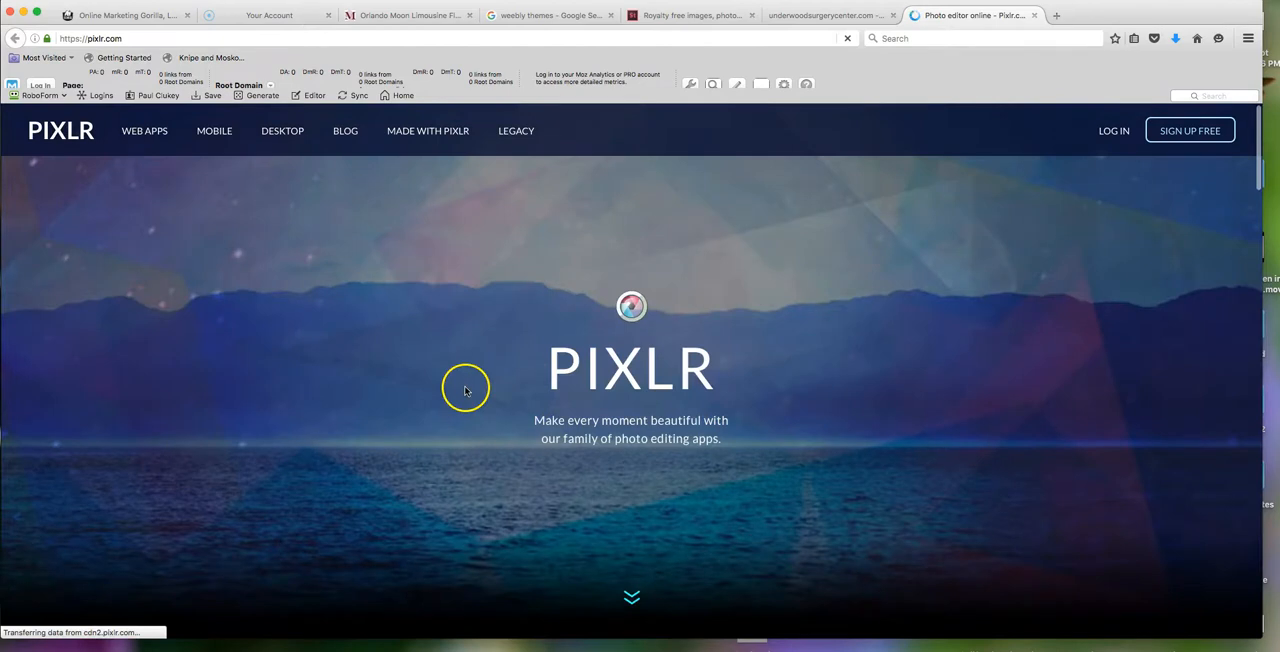
pyautogui.scroll(-2, 465, 388)
pyautogui.click(474, 508)
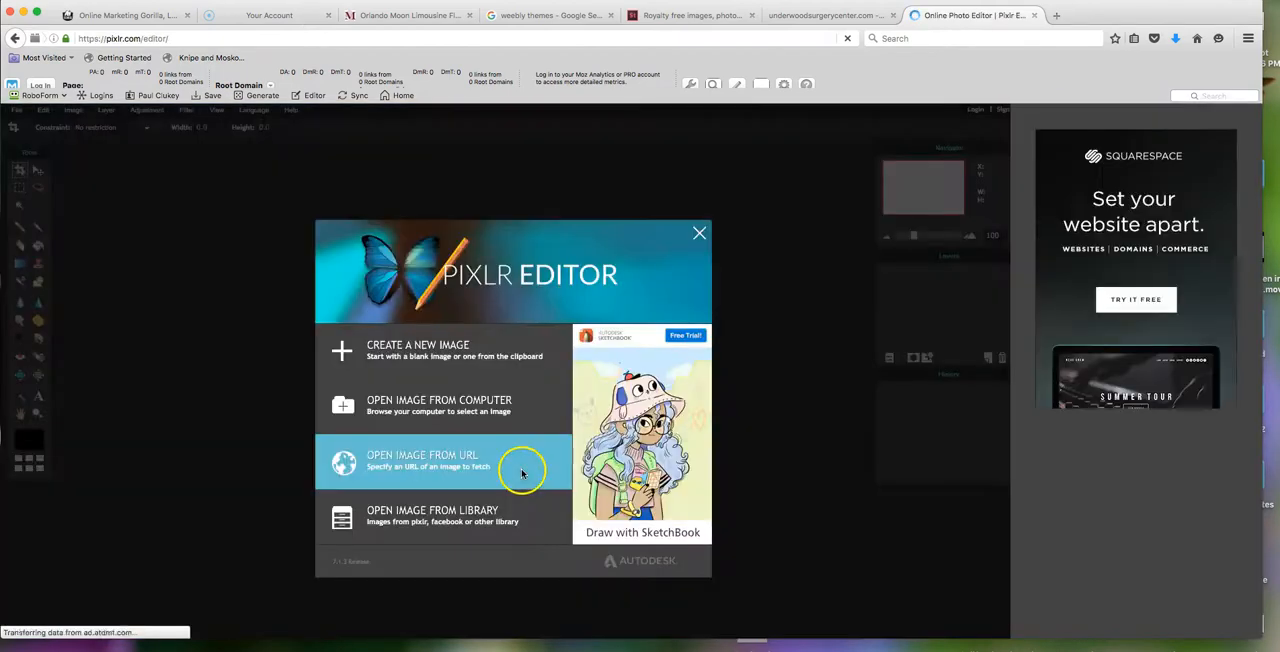
# - Open AdobeStock_100186234.jpeg from the computer's Downloads folder in the Pixlr Editor
pyautogui.click(446, 400)
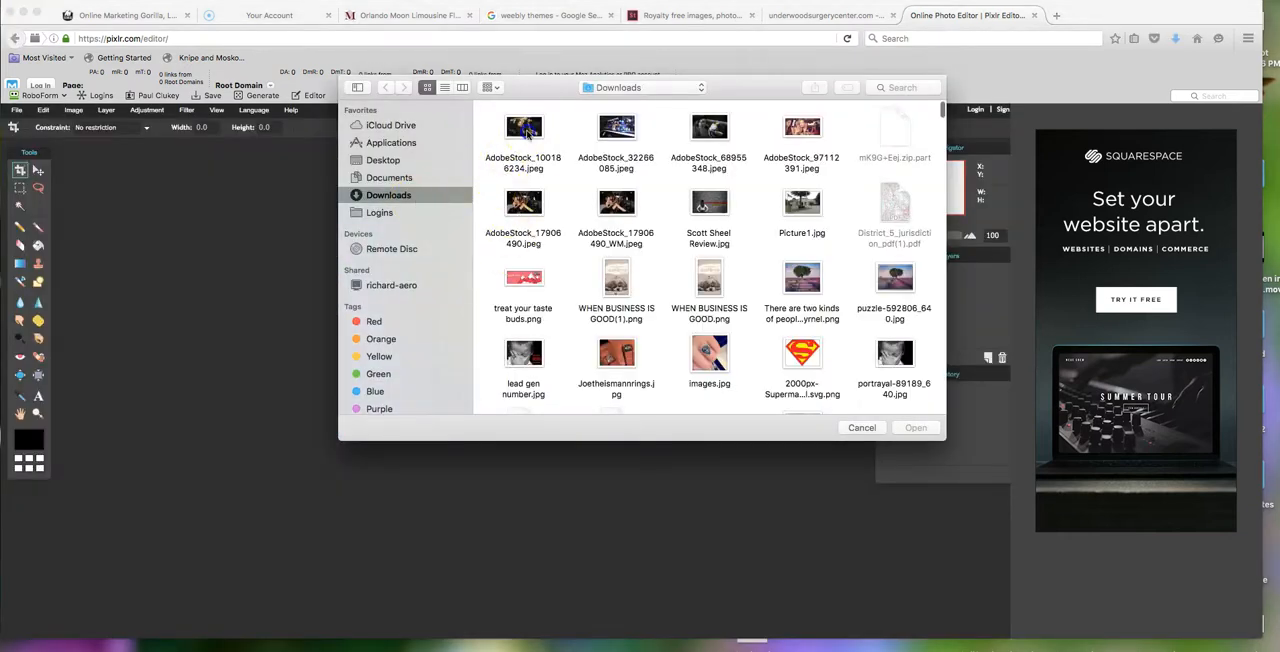
pyautogui.click(525, 134)
pyautogui.doubleClick(518, 134)
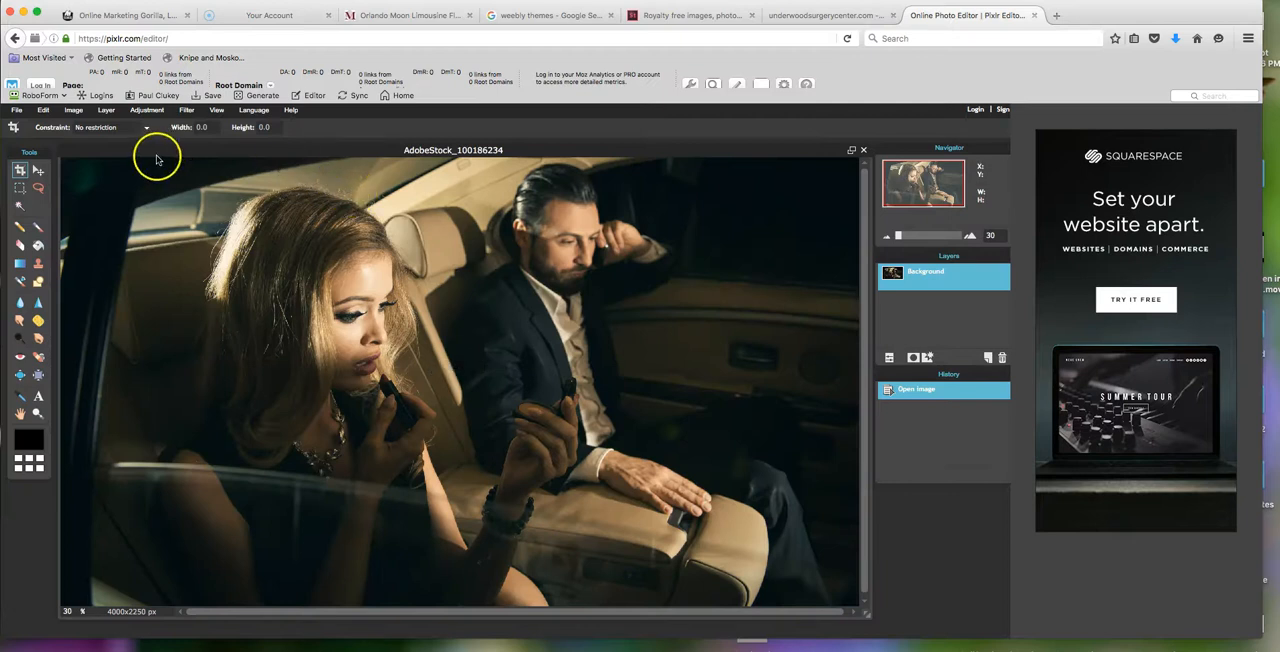
# - Resize the image to 1200 x 675 pixels with its proportions constrained
pyautogui.click(73, 114)
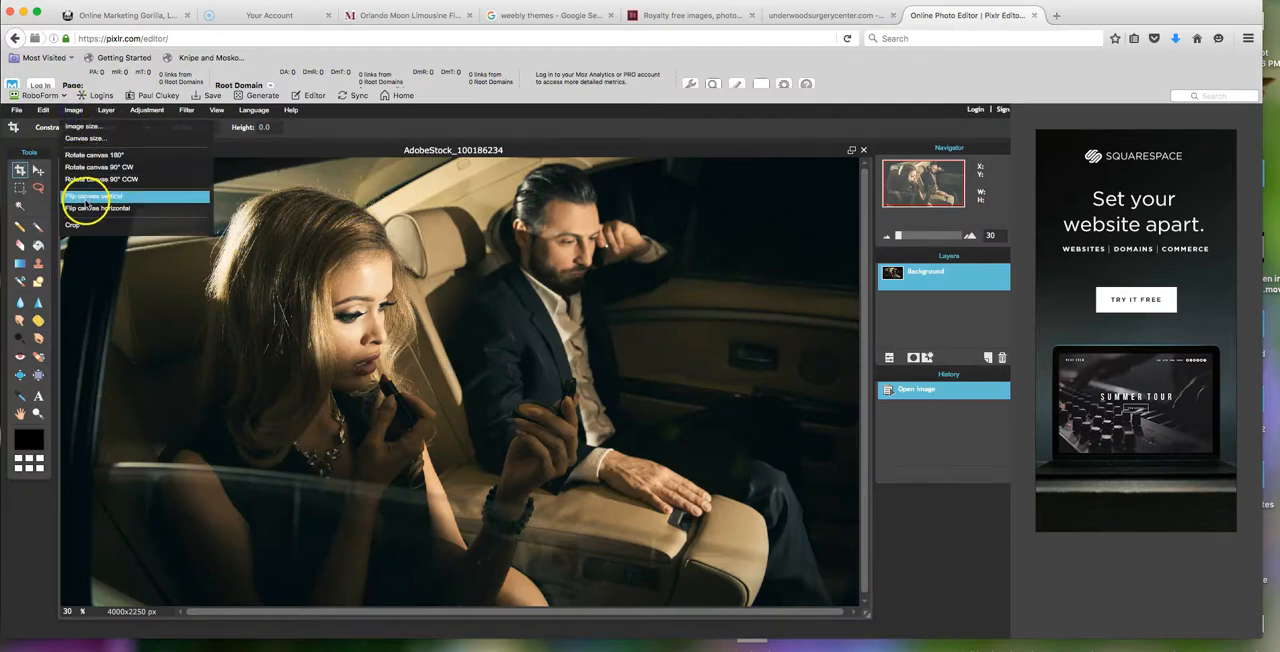
pyautogui.click(88, 129)
pyautogui.click(476, 347)
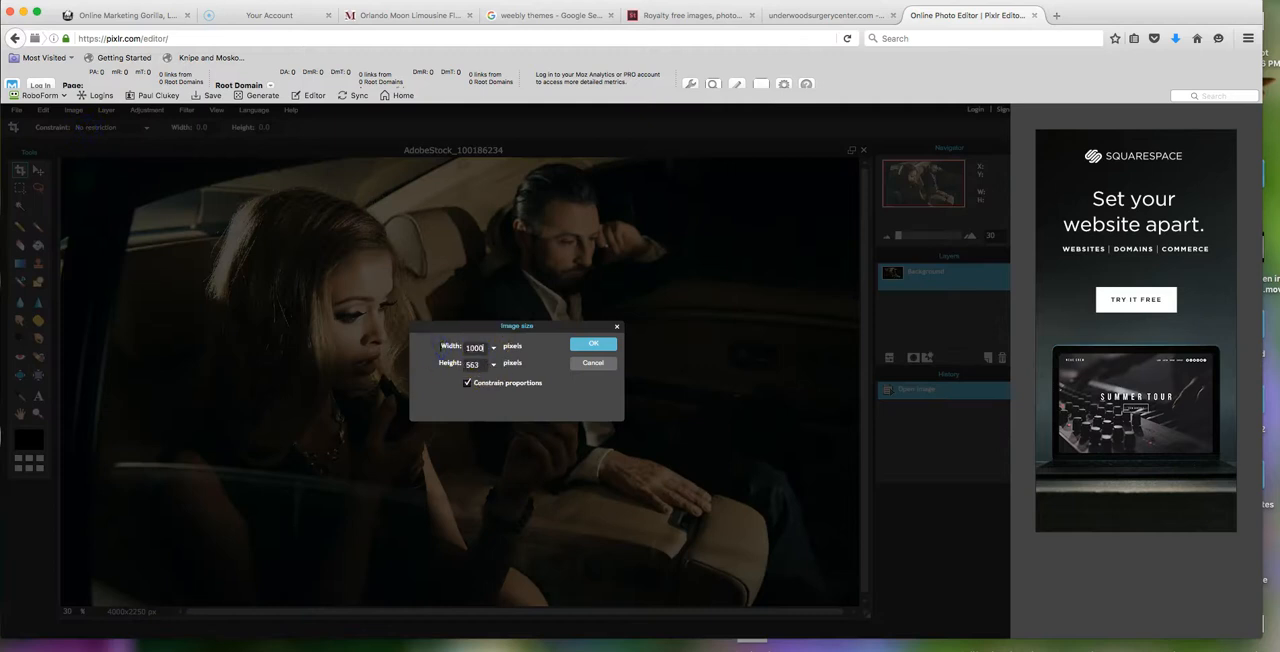
pyautogui.click(487, 368)
pyautogui.click(591, 352)
pyautogui.click(594, 344)
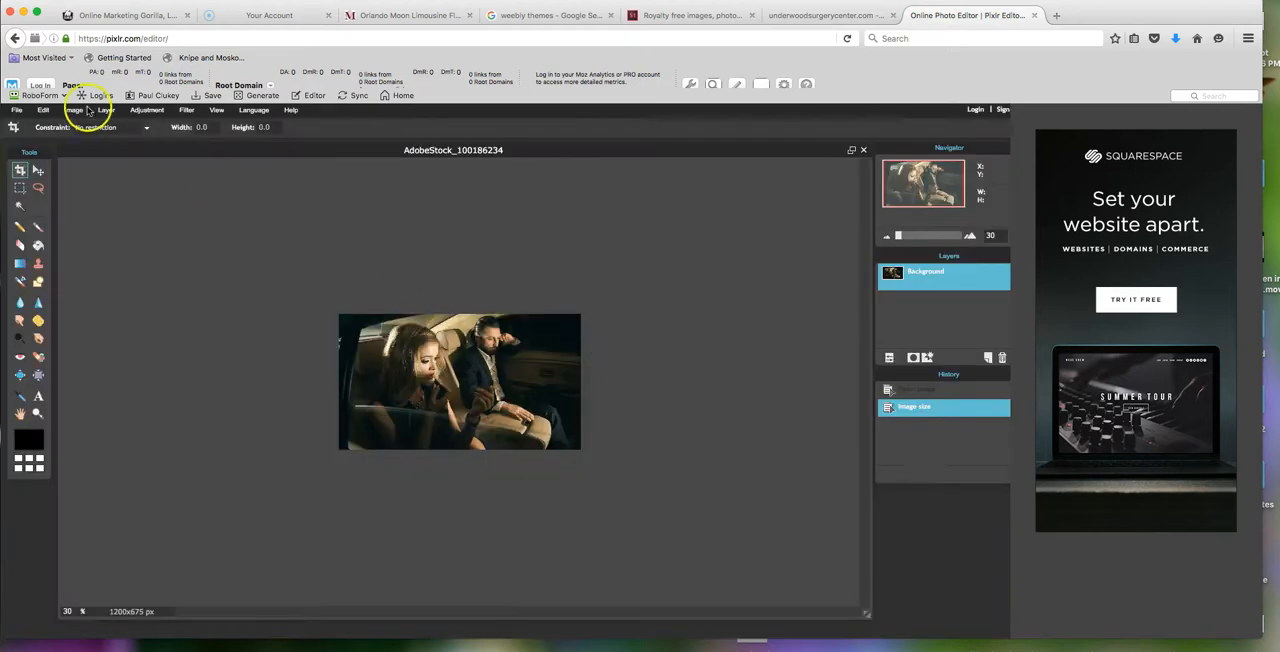
# - Save the resized image to the computer's Downloads folder as a JPEG named Limo1 at quality 80
pyautogui.click(15, 110)
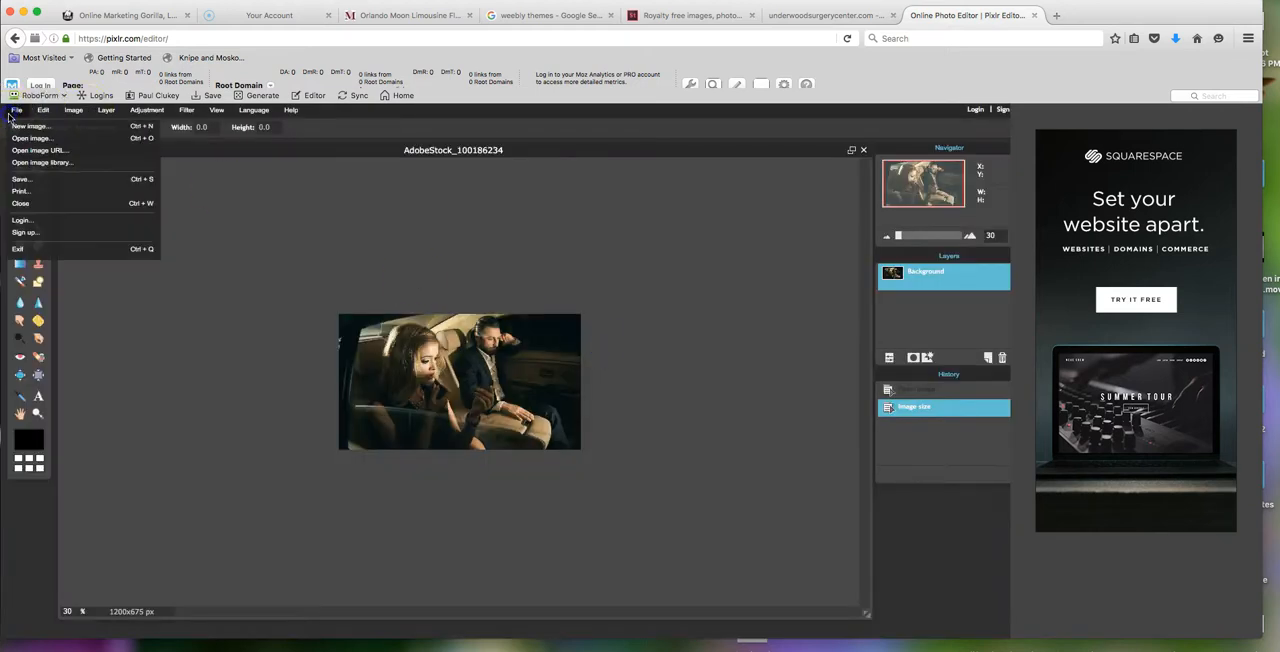
pyautogui.click(22, 179)
pyautogui.click(595, 294)
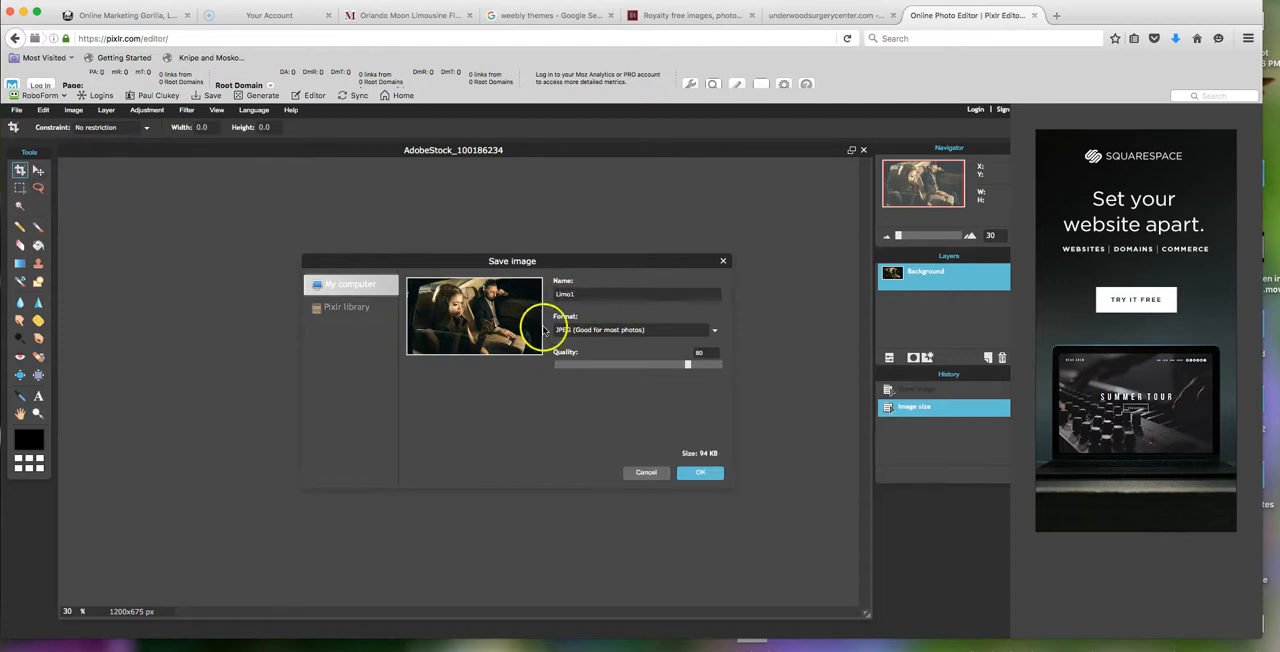
pyautogui.click(700, 475)
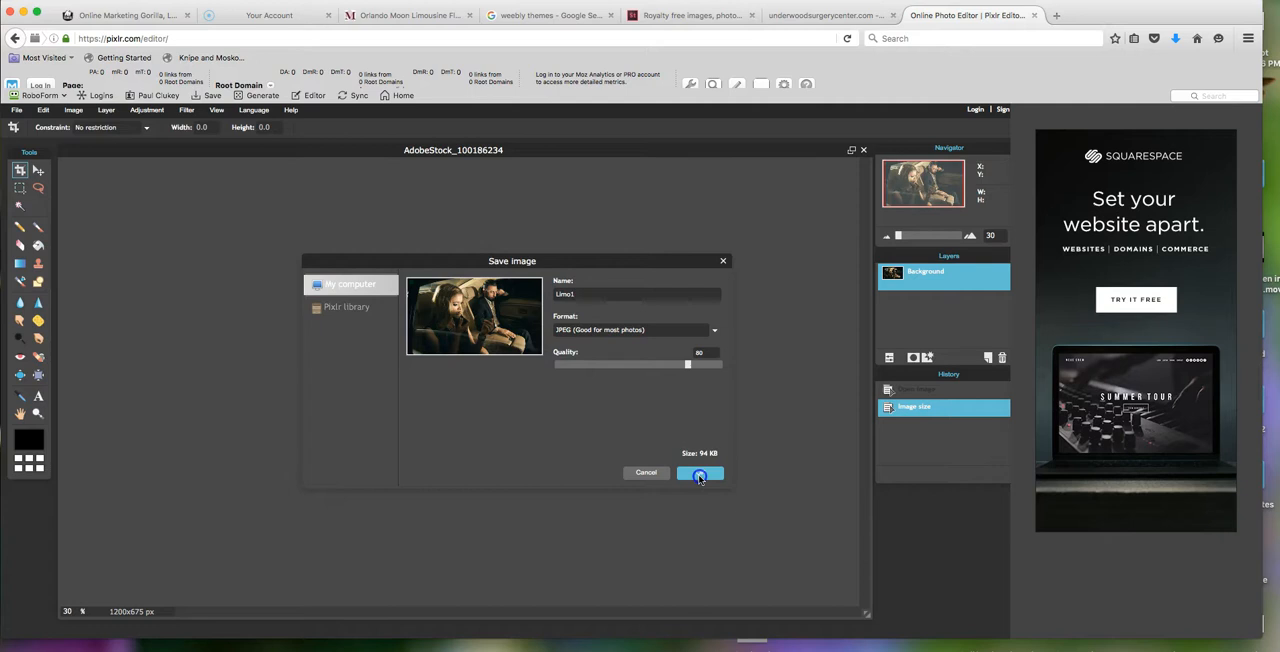
pyautogui.click(588, 295)
pyautogui.click(603, 295)
pyautogui.click(697, 474)
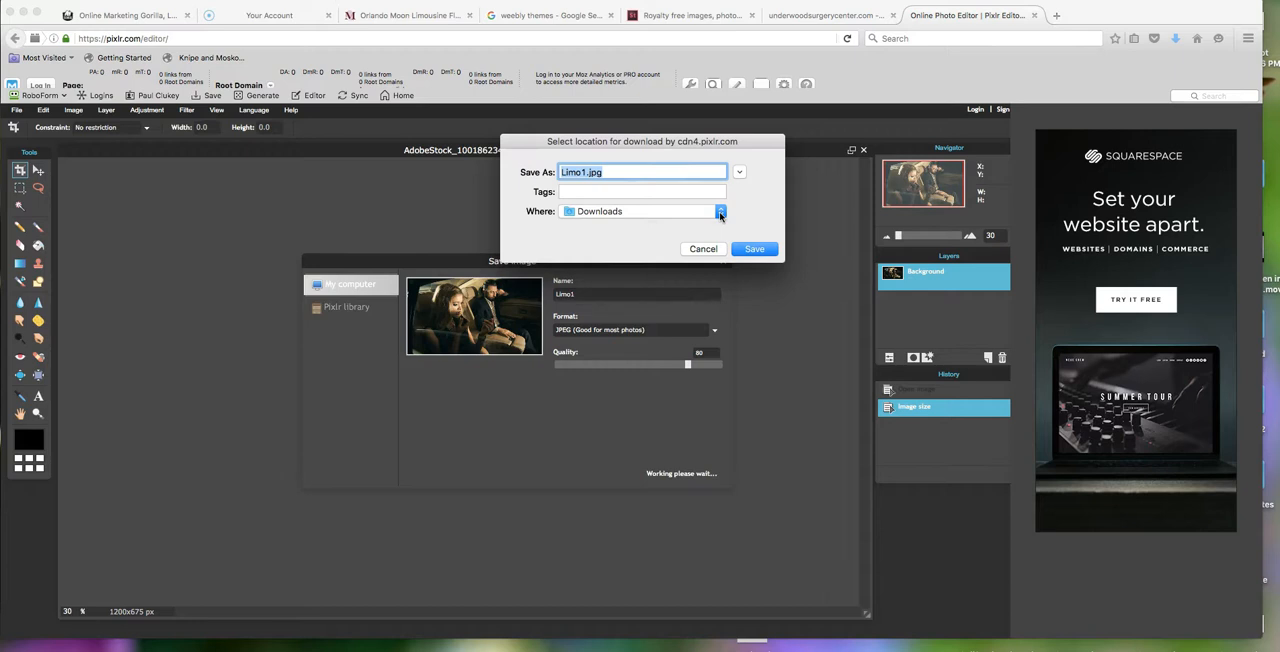
pyautogui.click(757, 251)
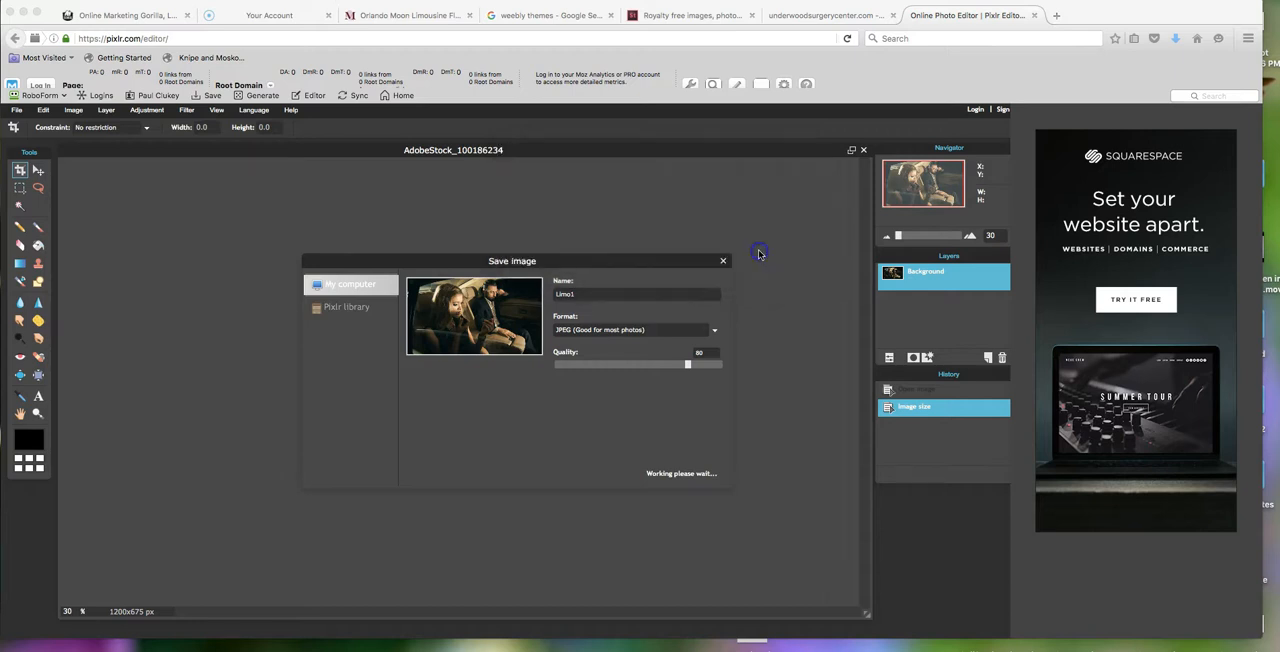
# - Open AdobeStock_32266085.jpeg from the Downloads folder in the Pixlr Editor
pyautogui.click(16, 109)
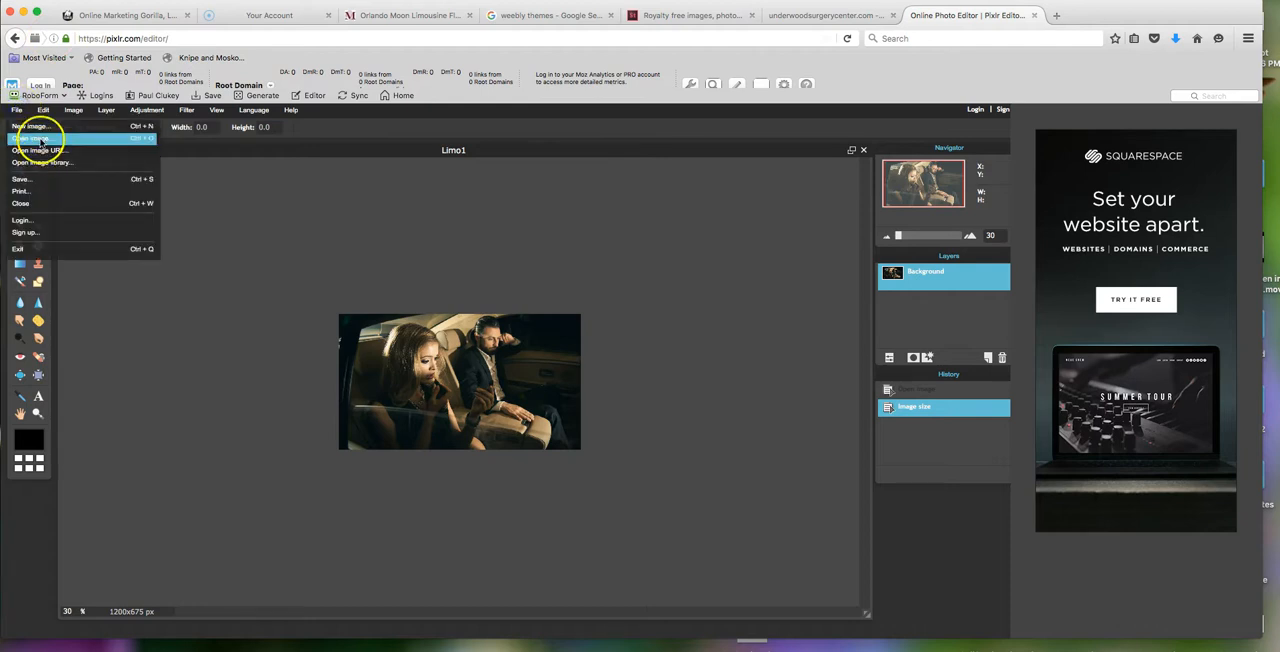
pyautogui.click(40, 139)
pyautogui.click(715, 128)
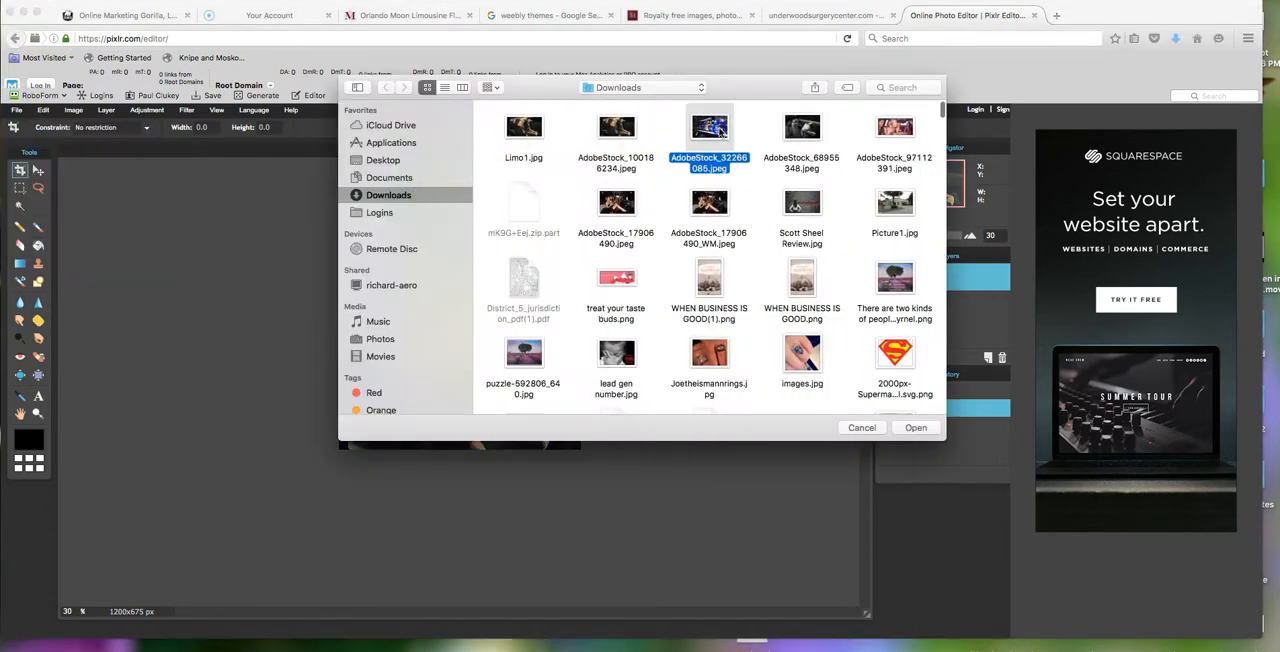
pyautogui.doubleClick(711, 128)
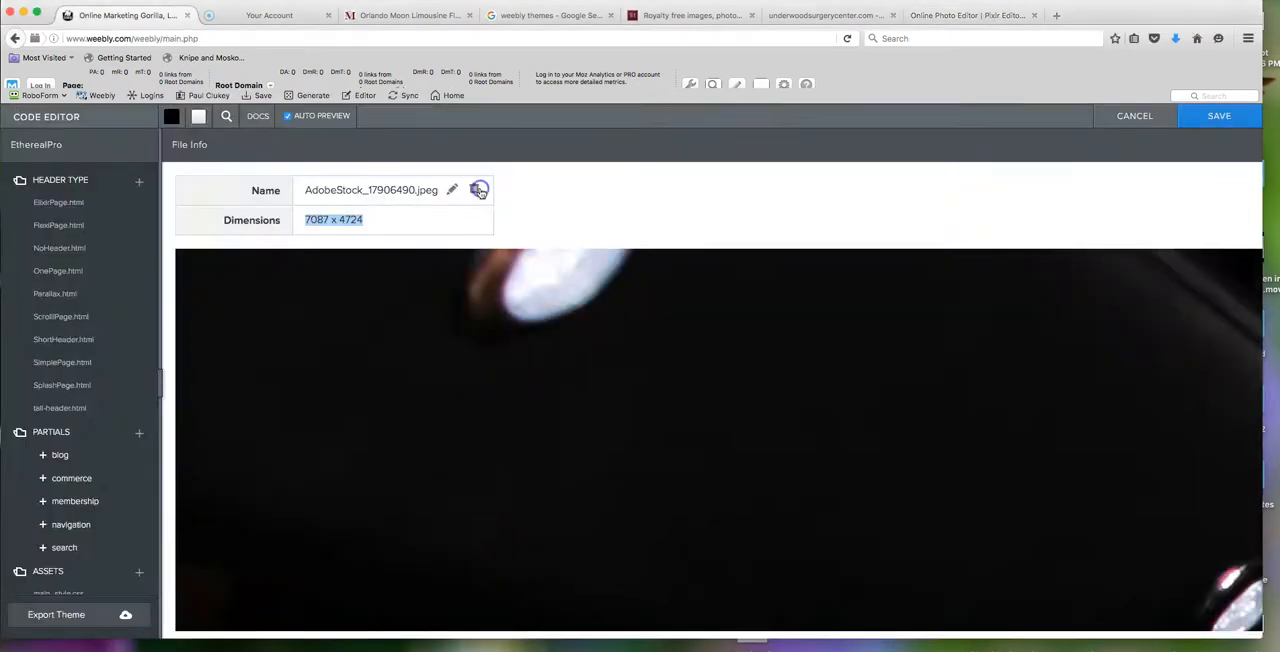
# - Switch to the Weebly code editor and delete AdobeStock_17906490.jpeg from the EtherealPro theme's assets
pyautogui.click(475, 190)
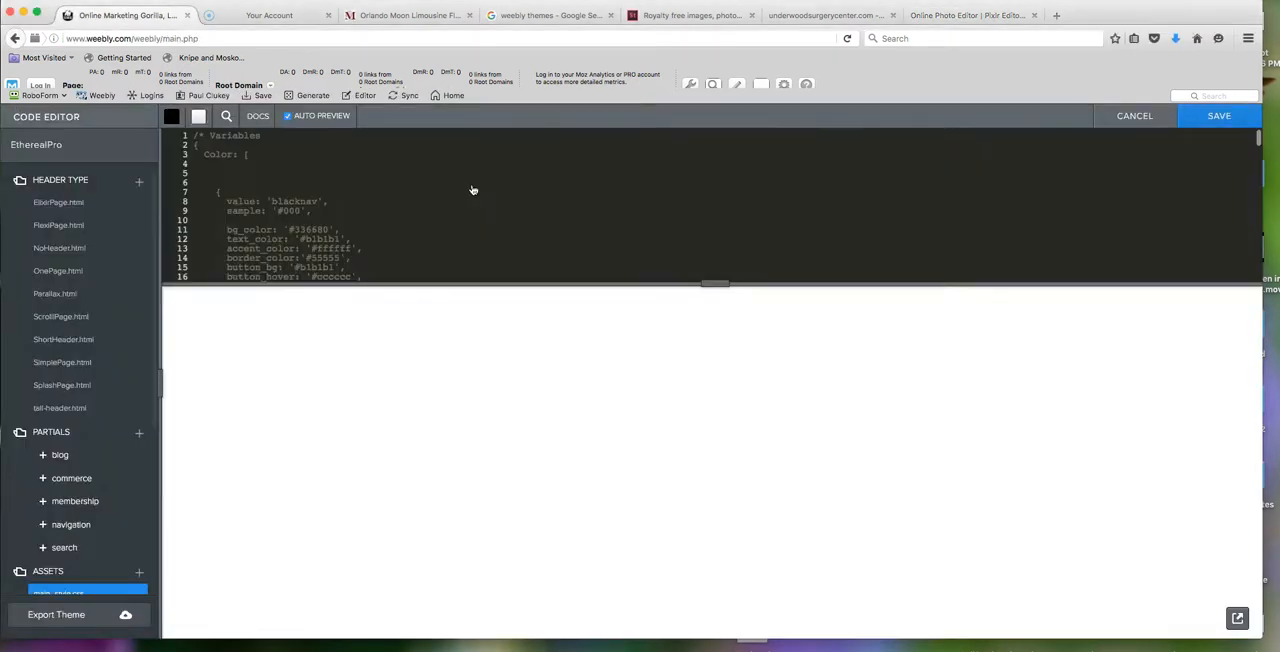
pyautogui.scroll(-2, 87, 536)
pyautogui.click(49, 513)
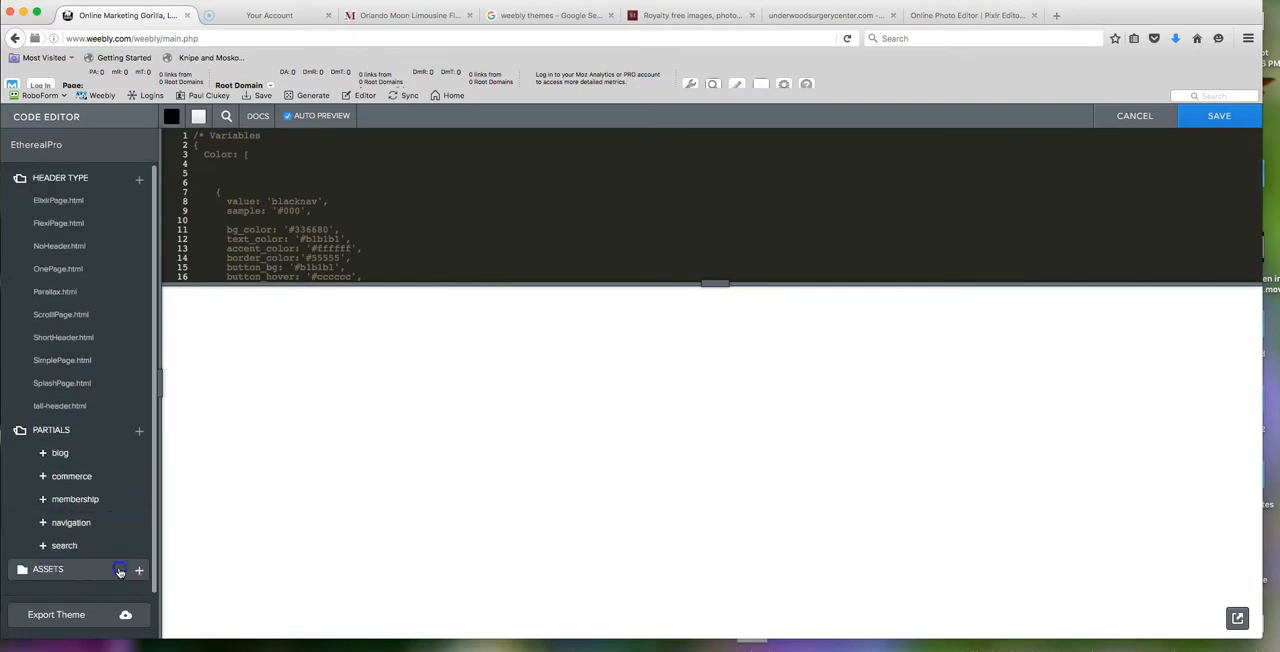
# - Upload Limo1.jpg from the Downloads folder to the theme's assets and save the theme
pyautogui.click(102, 578)
pyautogui.click(139, 498)
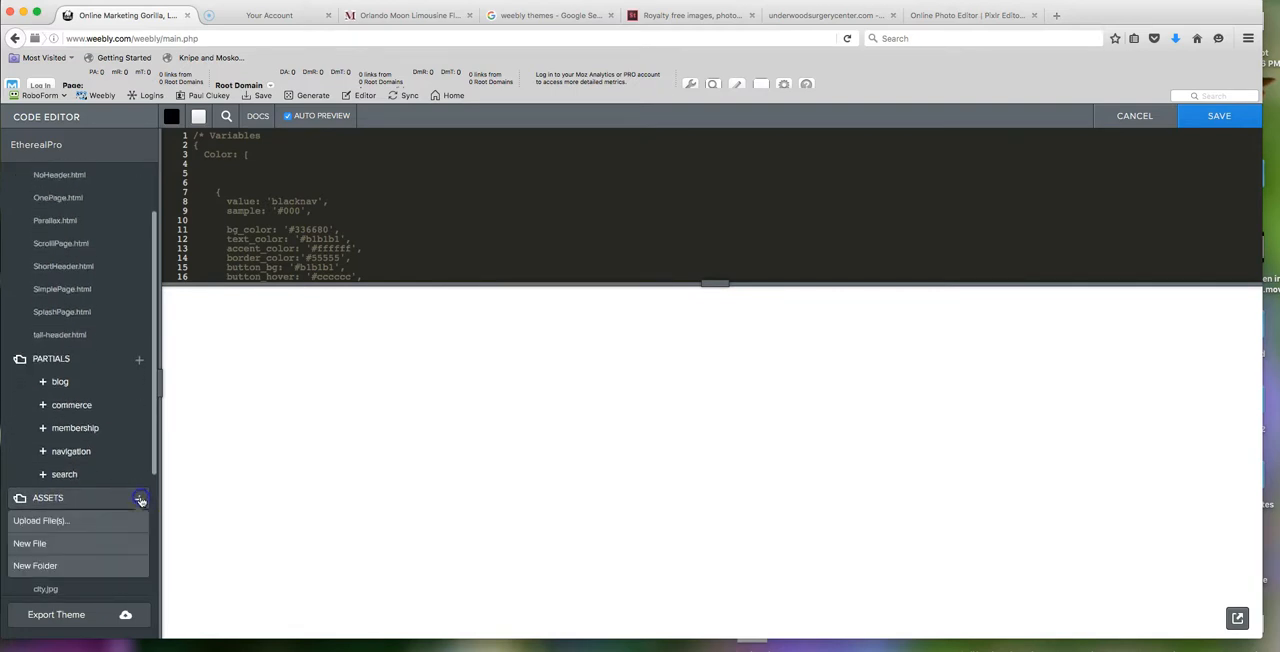
pyautogui.click(63, 521)
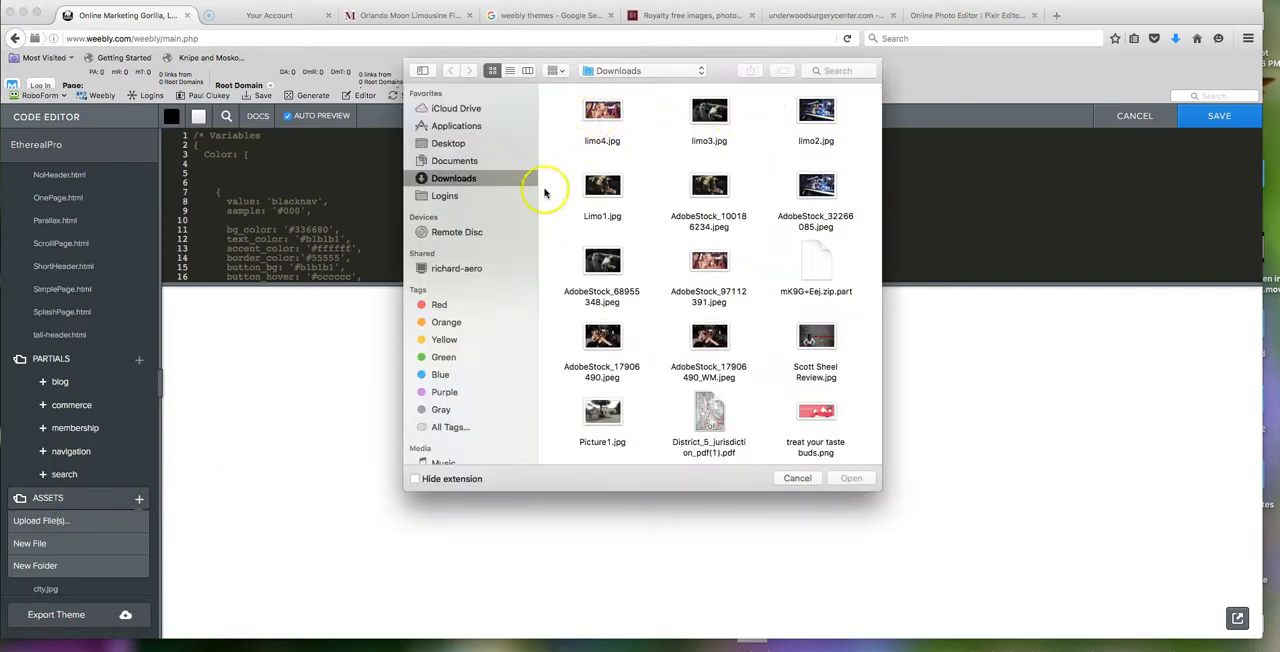
pyautogui.doubleClick(607, 188)
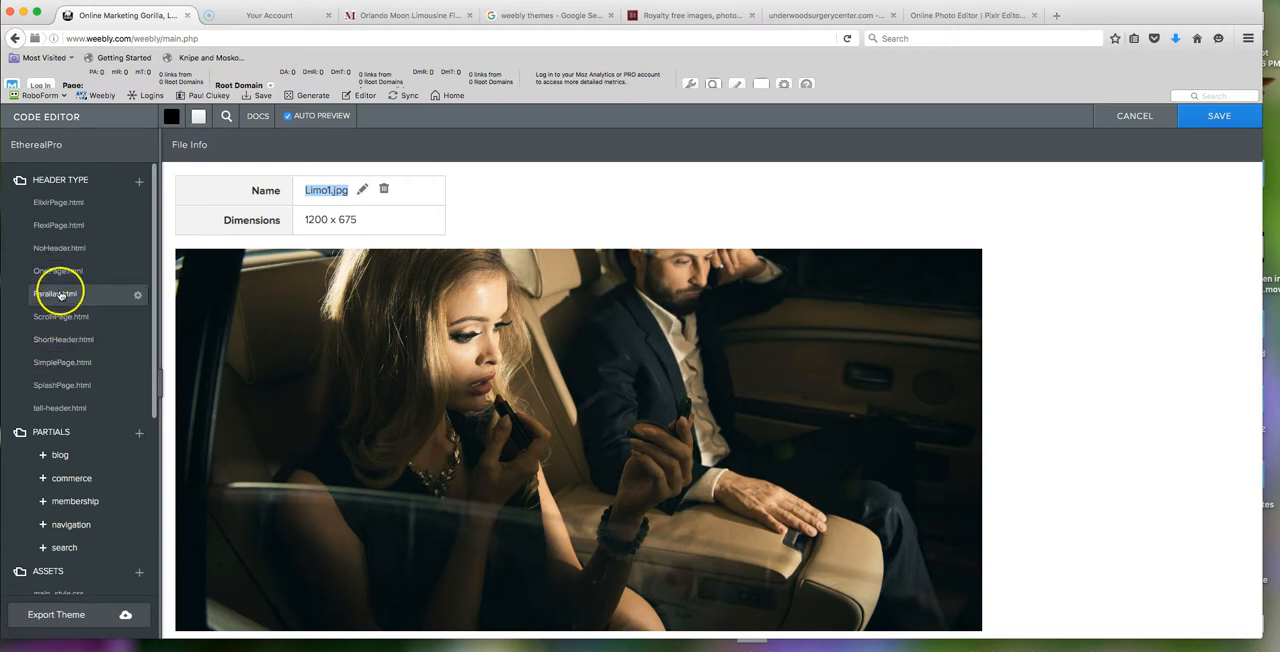
pyautogui.click(1221, 115)
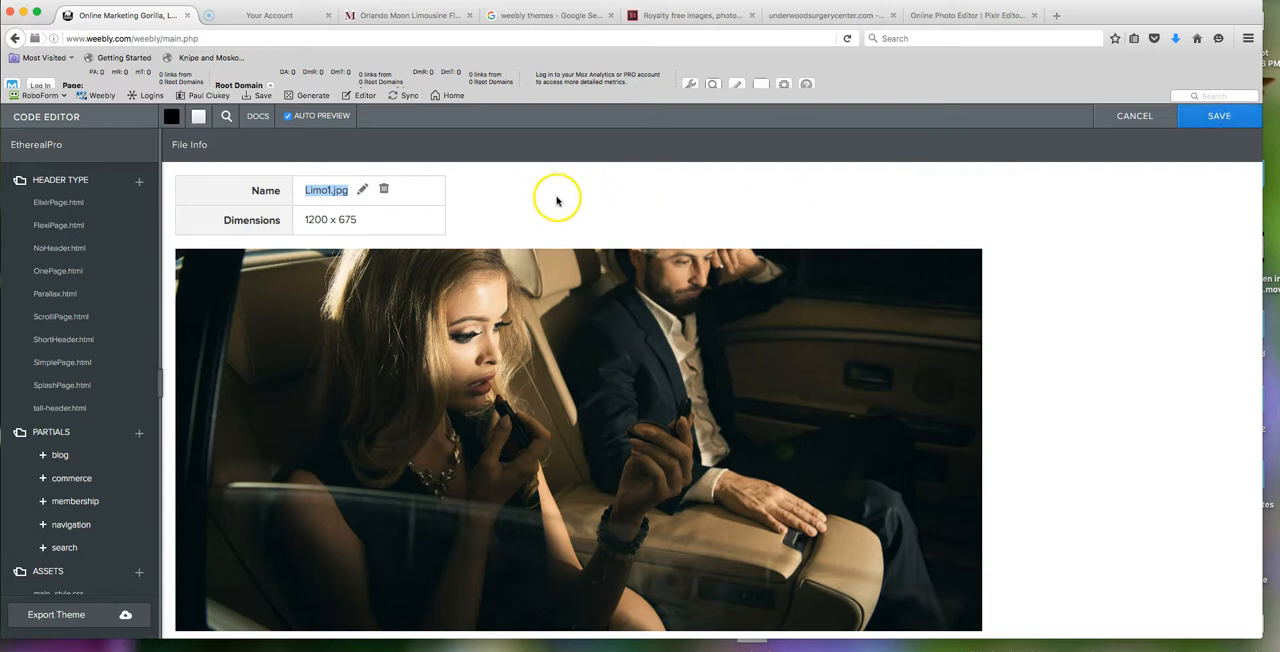
pyautogui.click(145, 139)
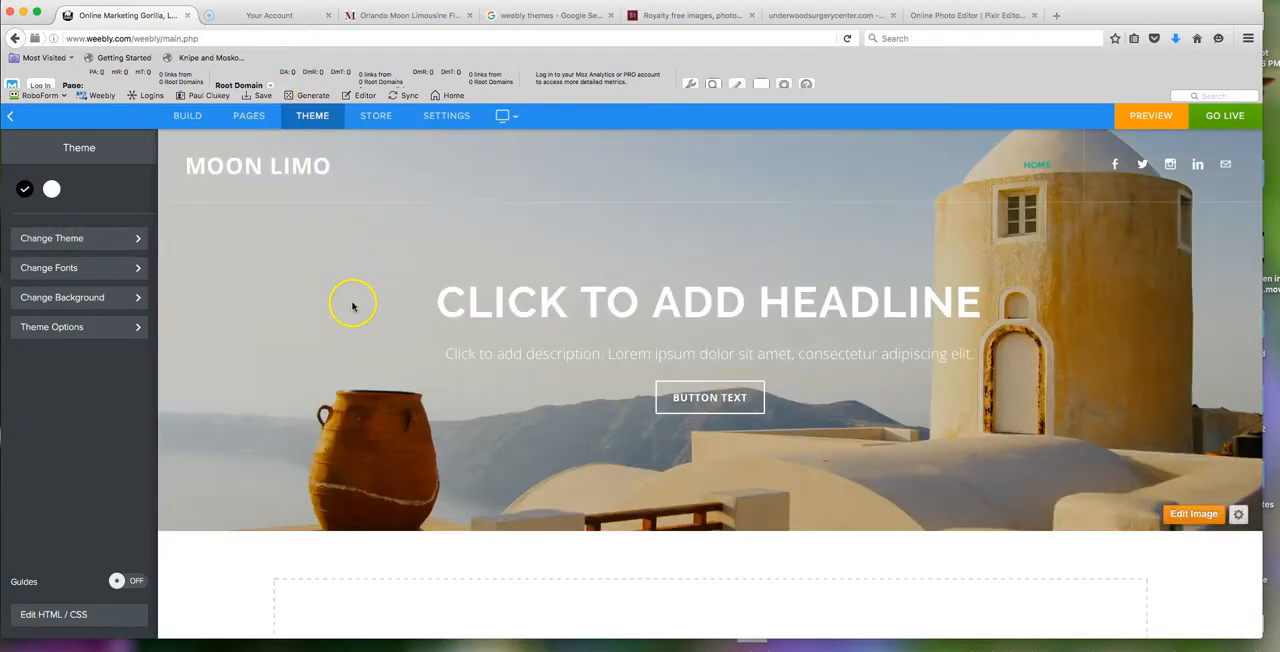
# - Open the Home page's settings and set its header type to ElixirPage
pyautogui.click(249, 118)
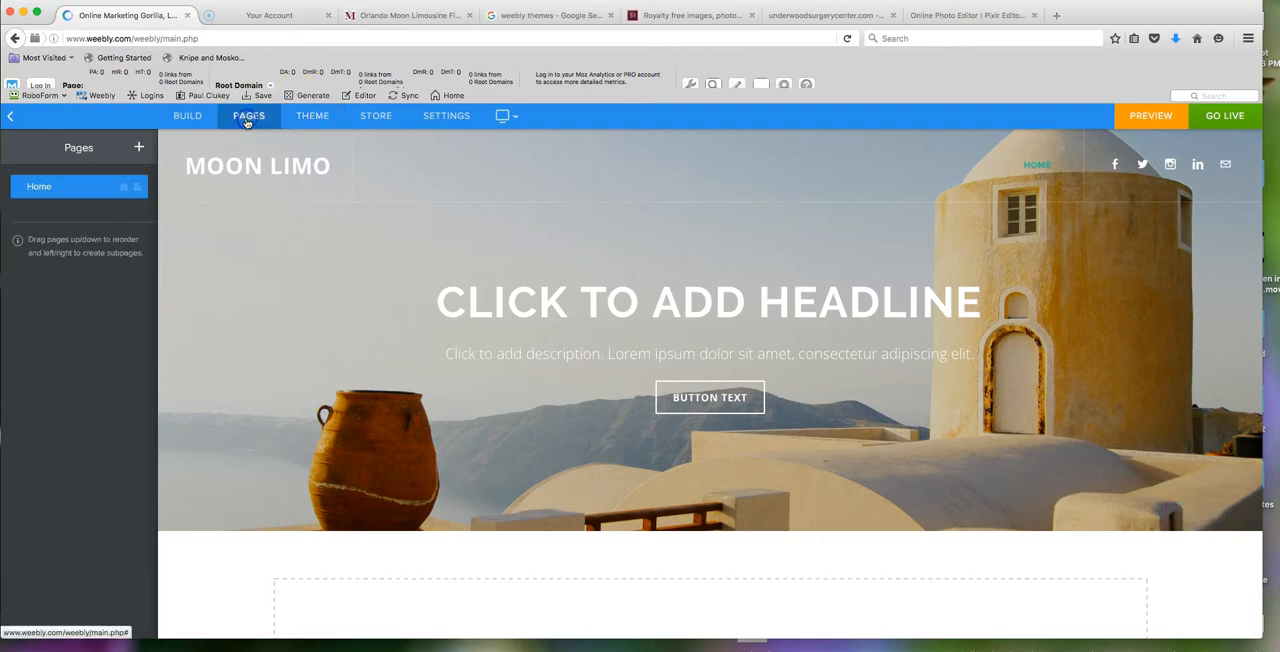
pyautogui.click(88, 191)
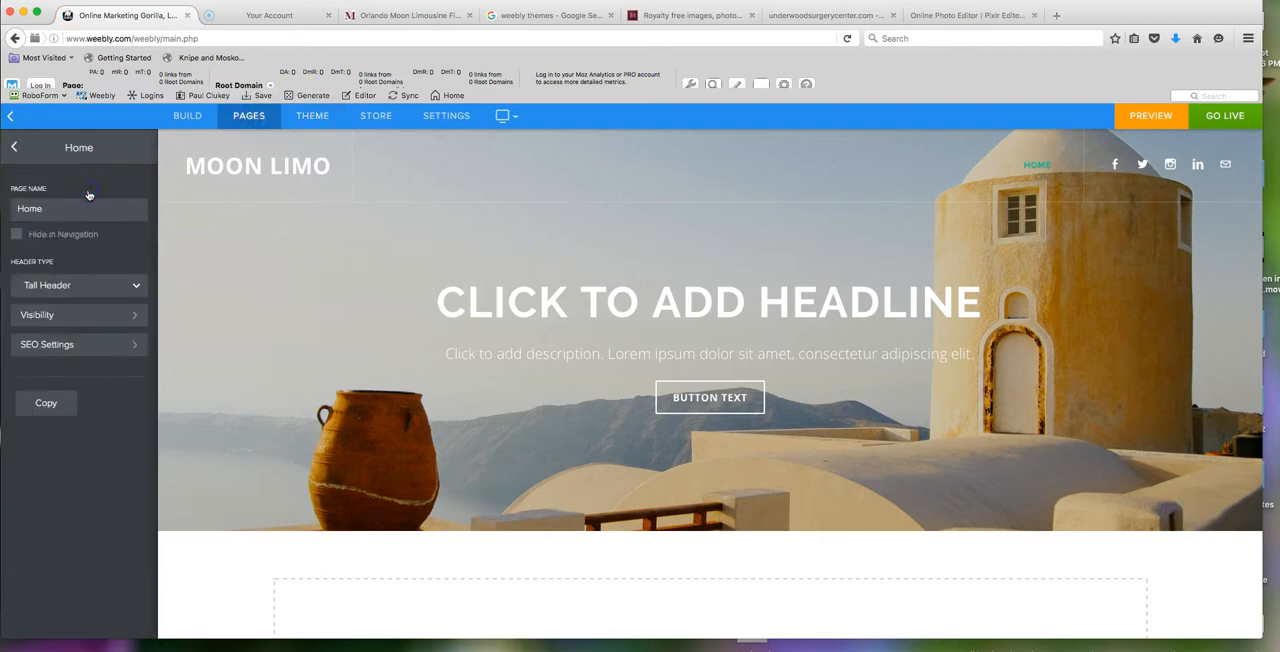
pyautogui.click(98, 287)
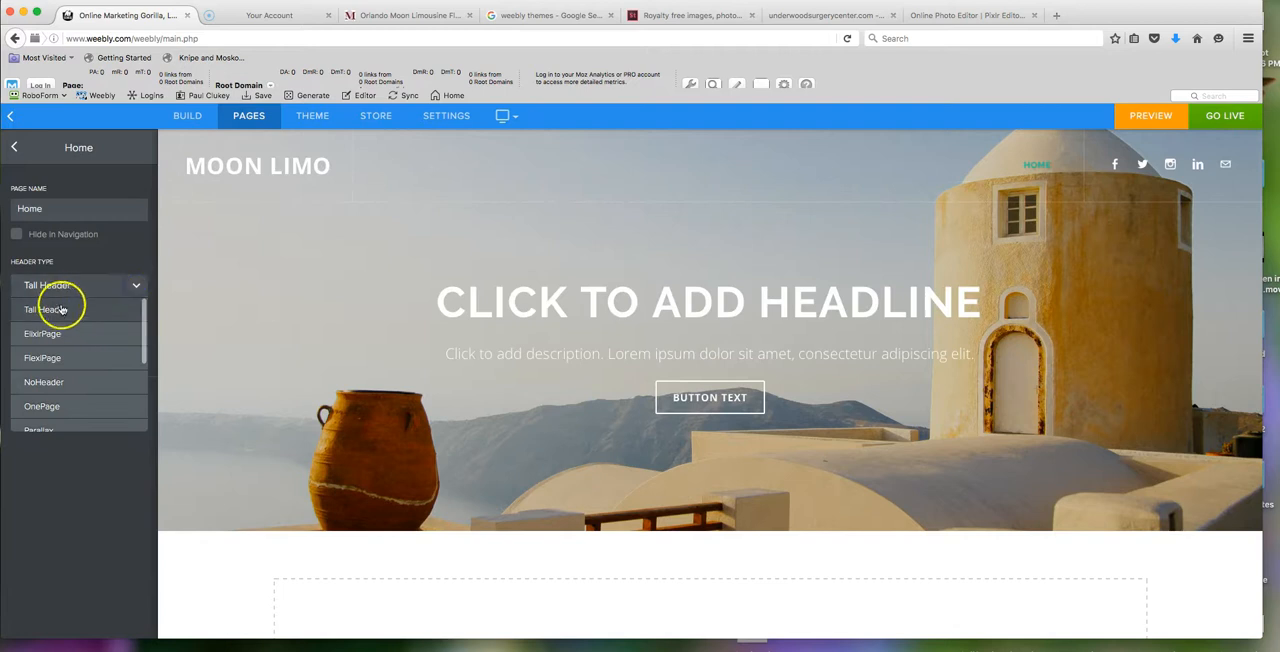
pyautogui.scroll(-3, 86, 376)
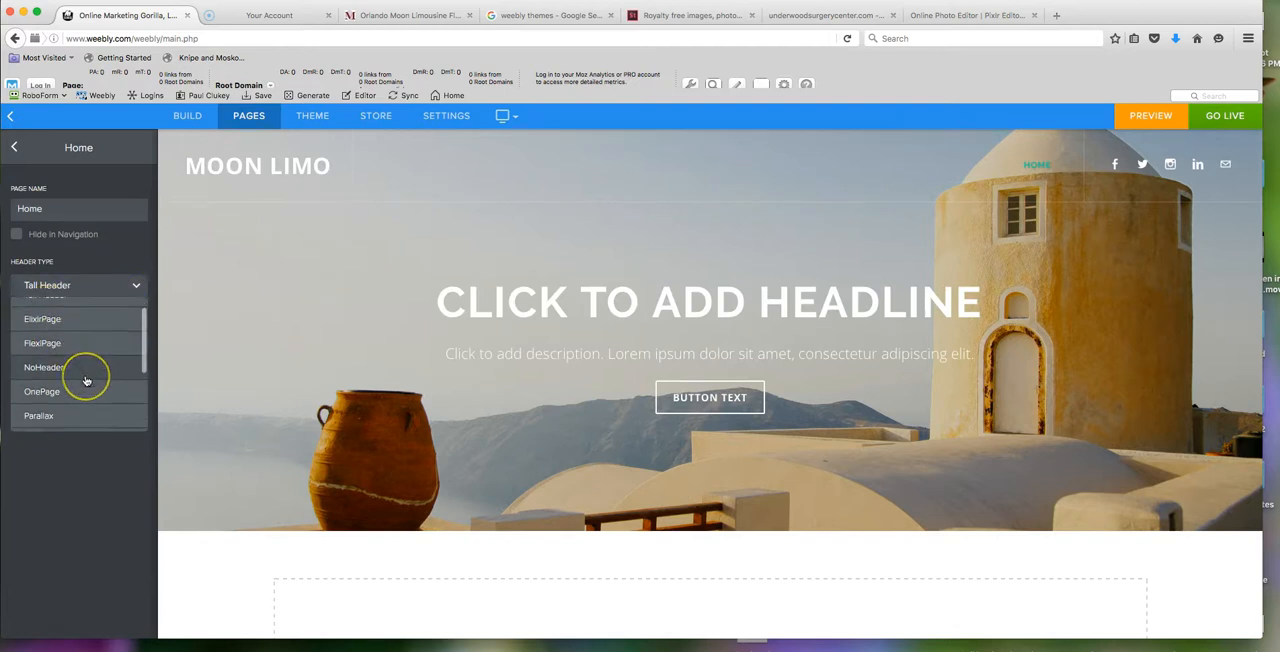
pyautogui.scroll(2, 82, 360)
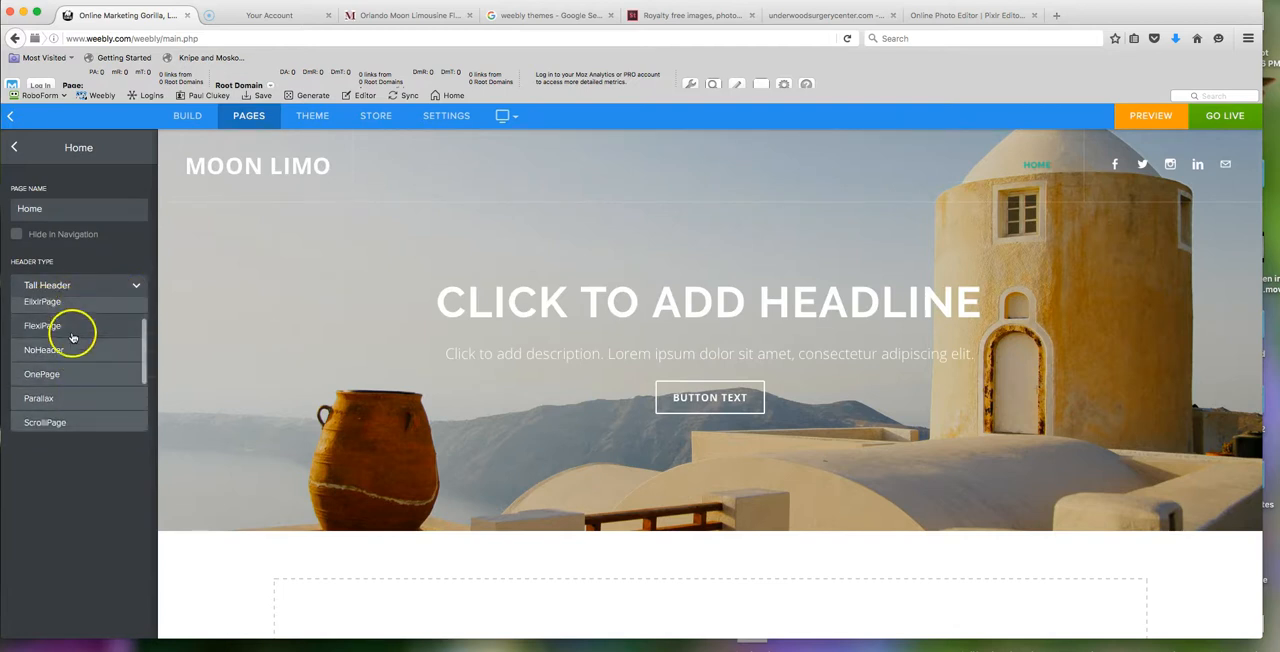
pyautogui.scroll(-1, 72, 379)
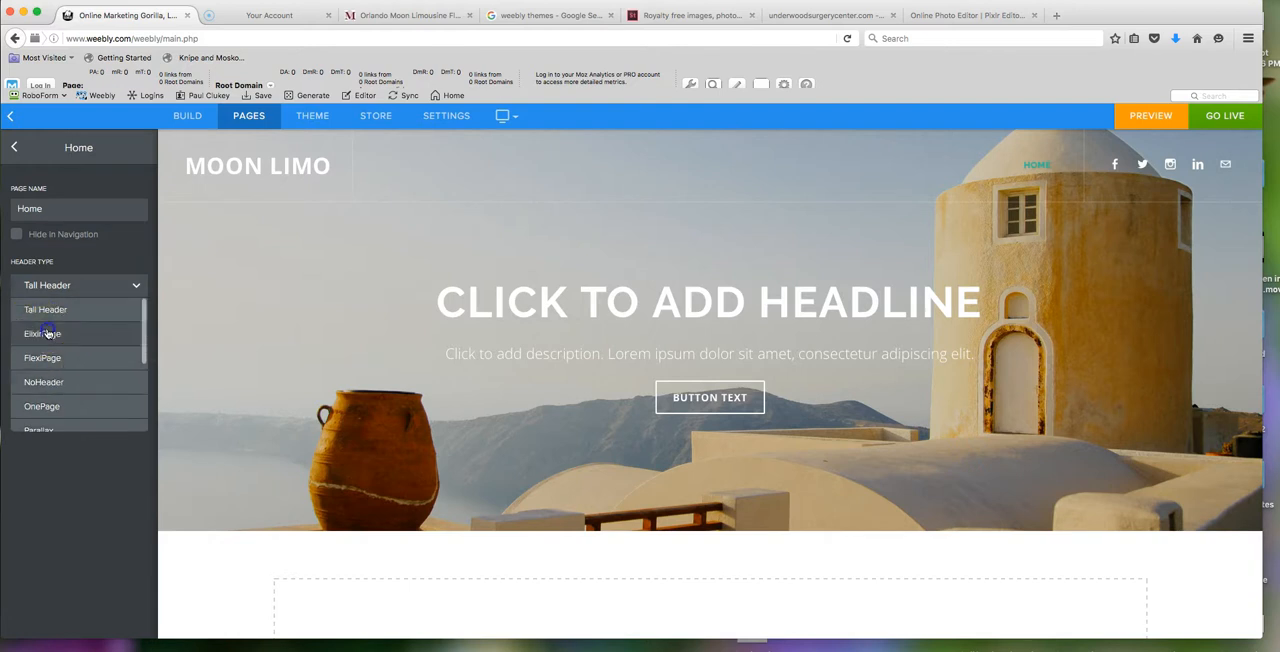
pyautogui.click(40, 333)
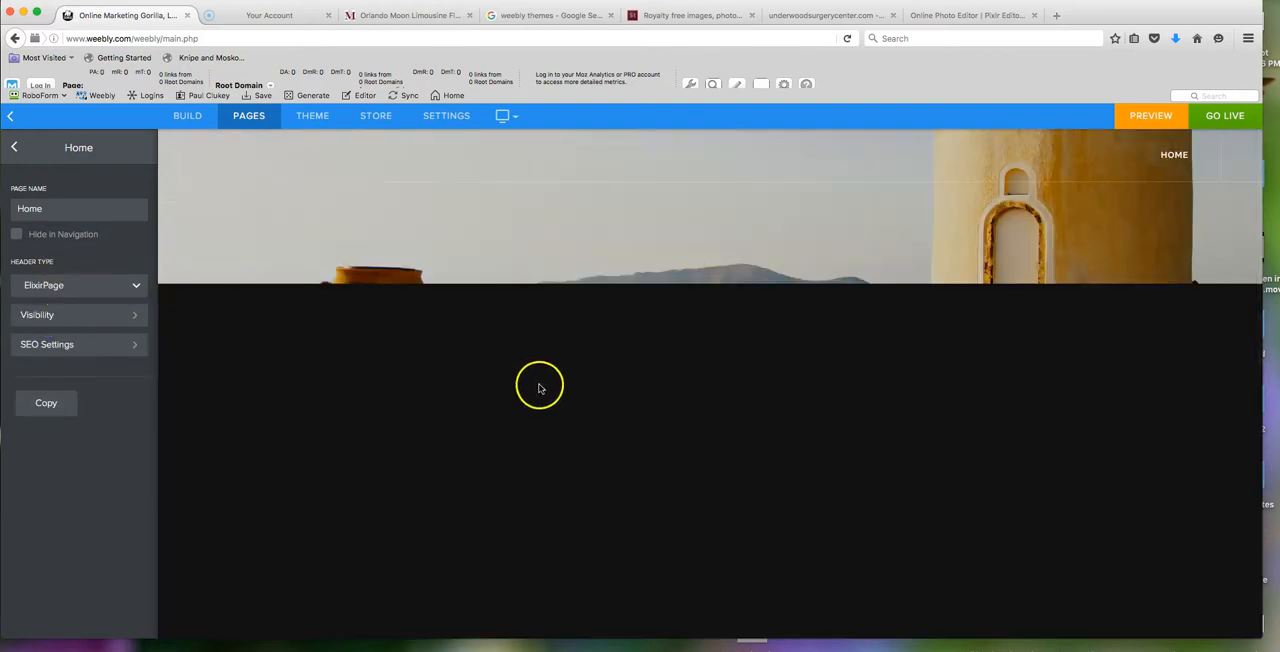
pyautogui.scroll(-5, 557, 389)
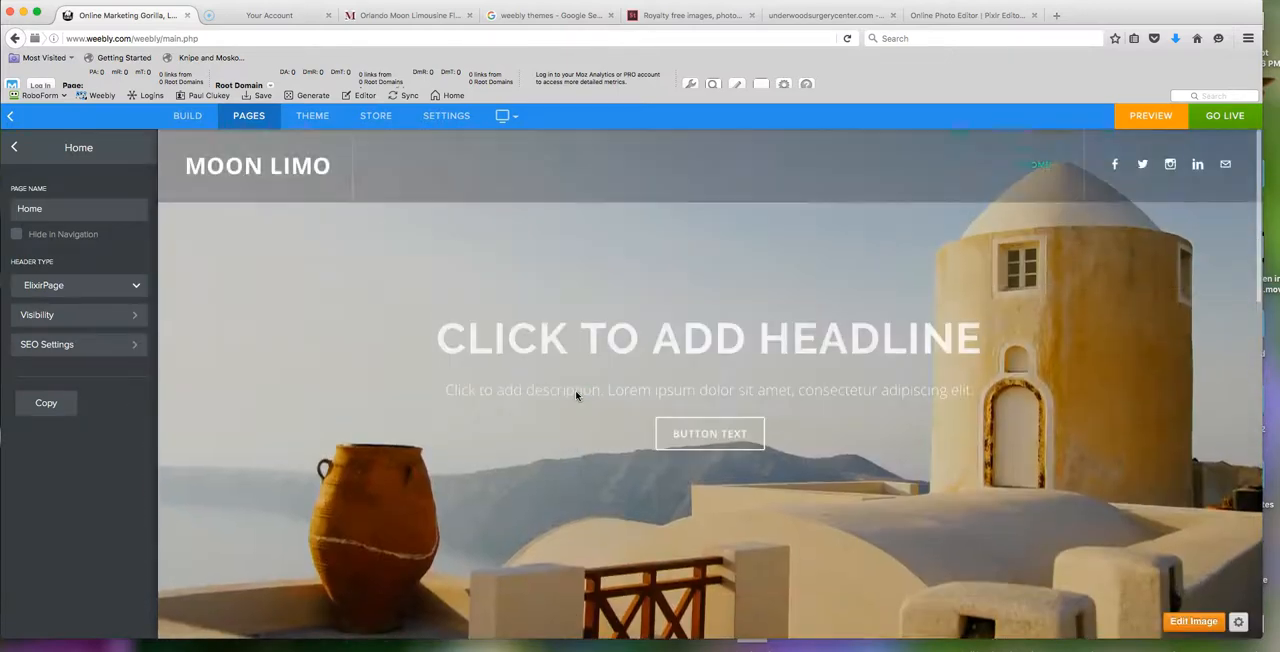
# - Change the Home page's header type to Parallax and look through the image sections down the page
pyautogui.click(100, 284)
pyautogui.scroll(-3, 55, 345)
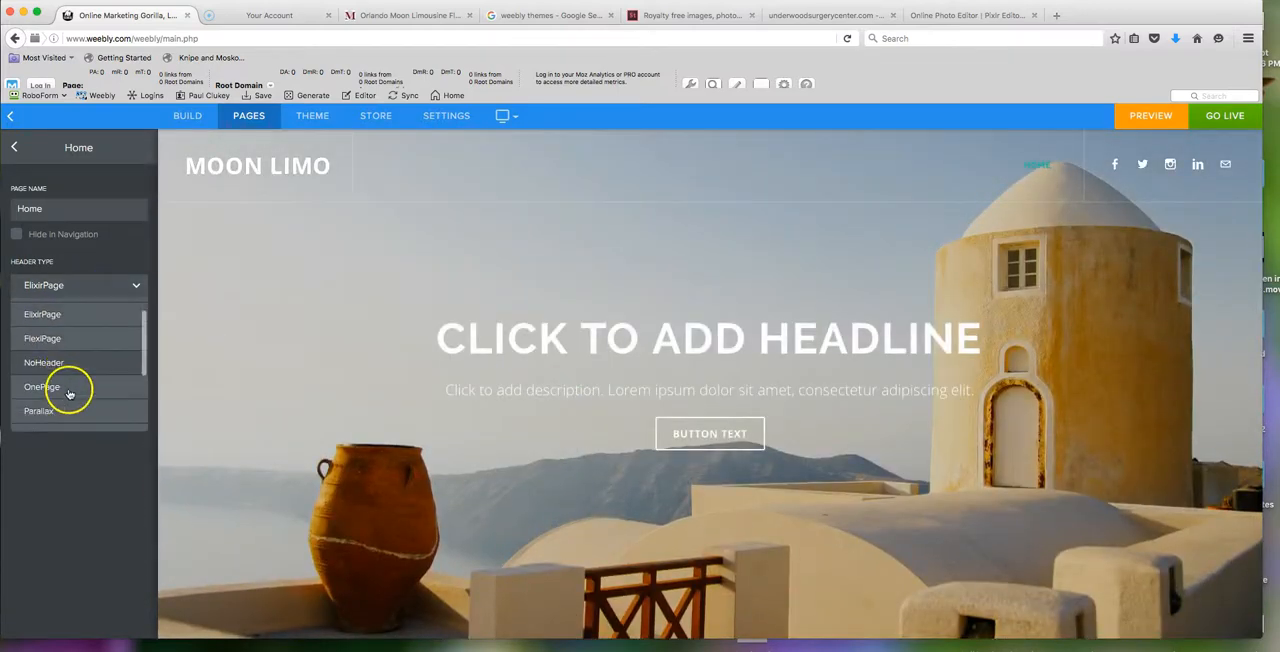
pyautogui.click(57, 341)
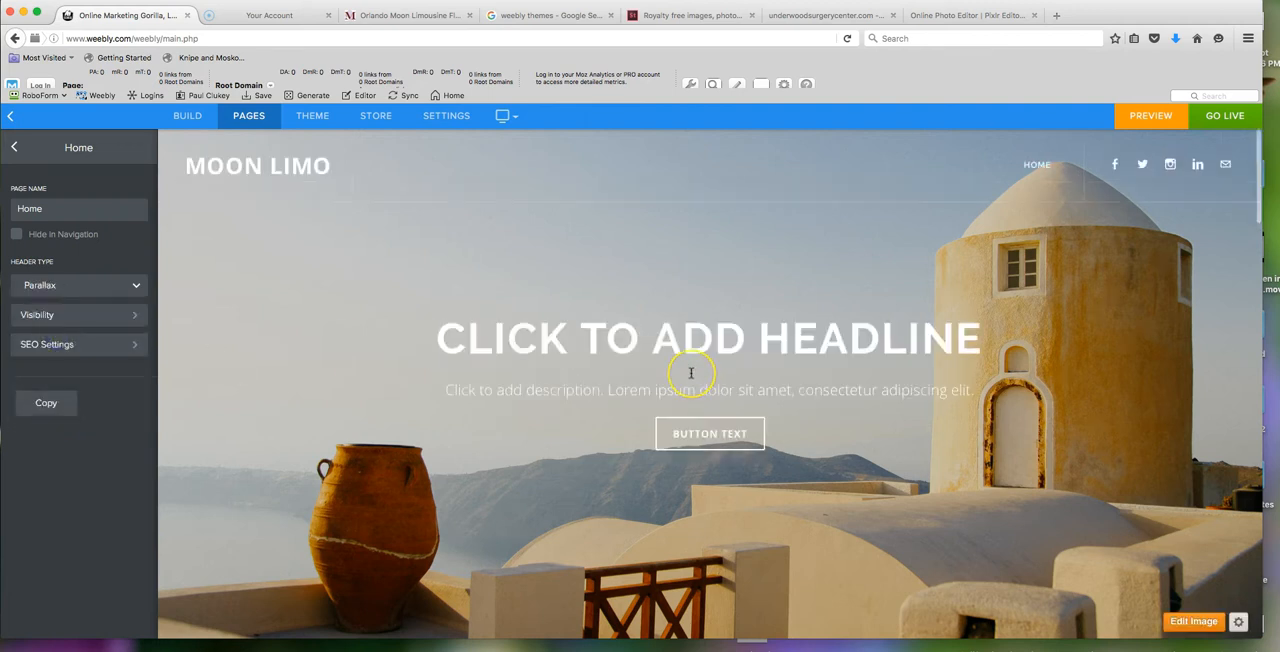
pyautogui.scroll(-10, 690, 373)
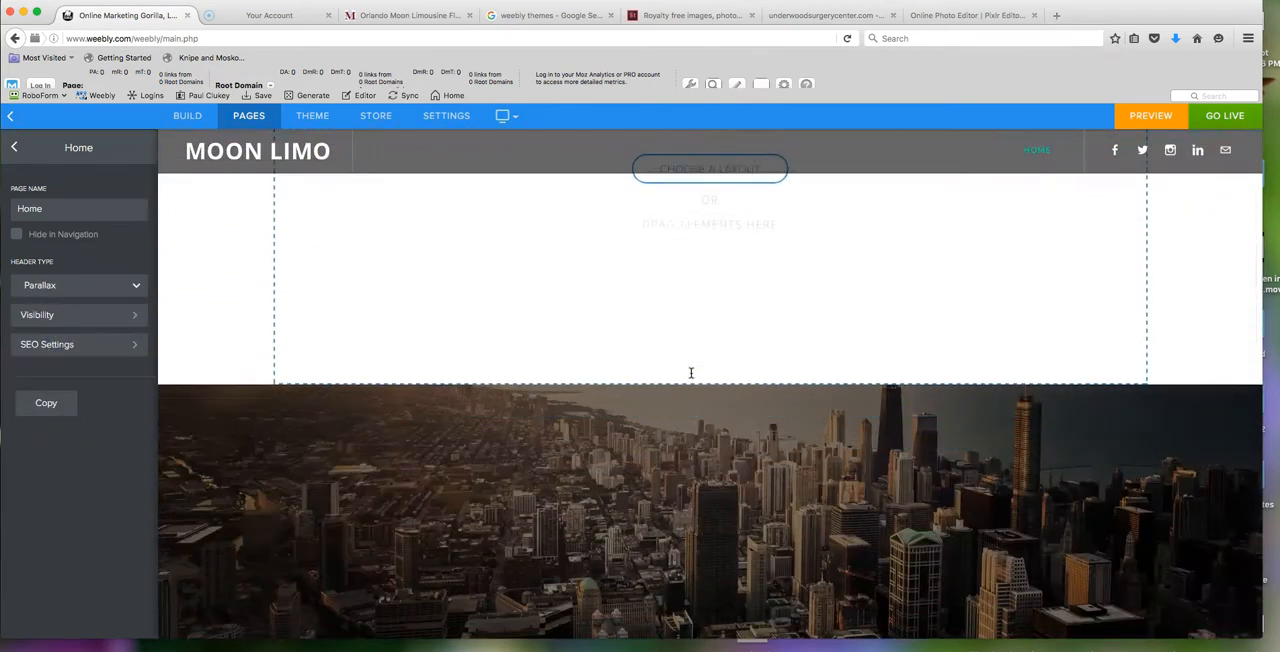
pyautogui.scroll(-10, 690, 373)
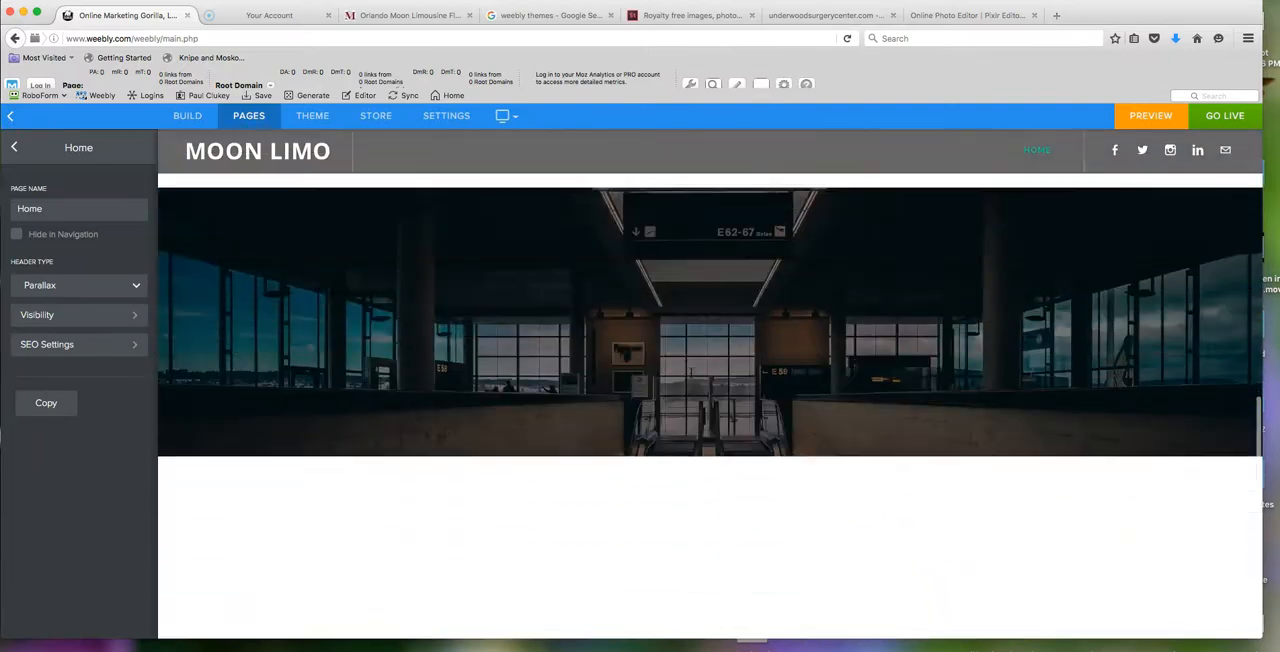
pyautogui.scroll(-10, 690, 373)
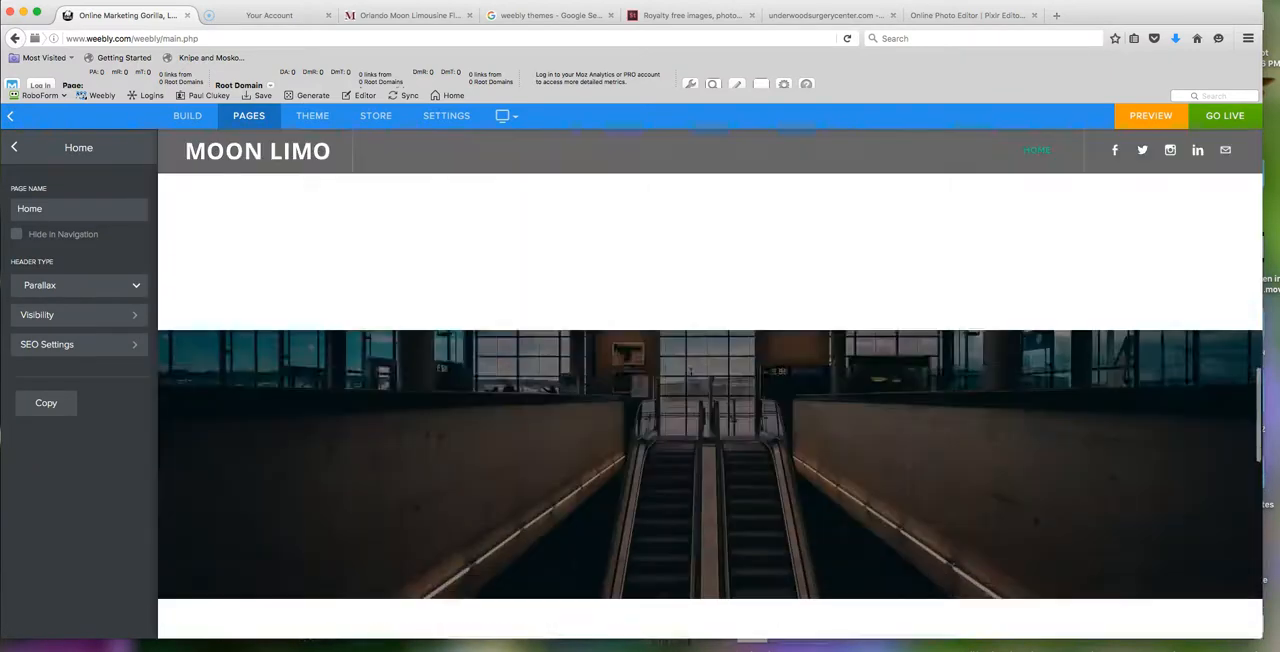
pyautogui.click(716, 352)
pyautogui.scroll(10, 716, 352)
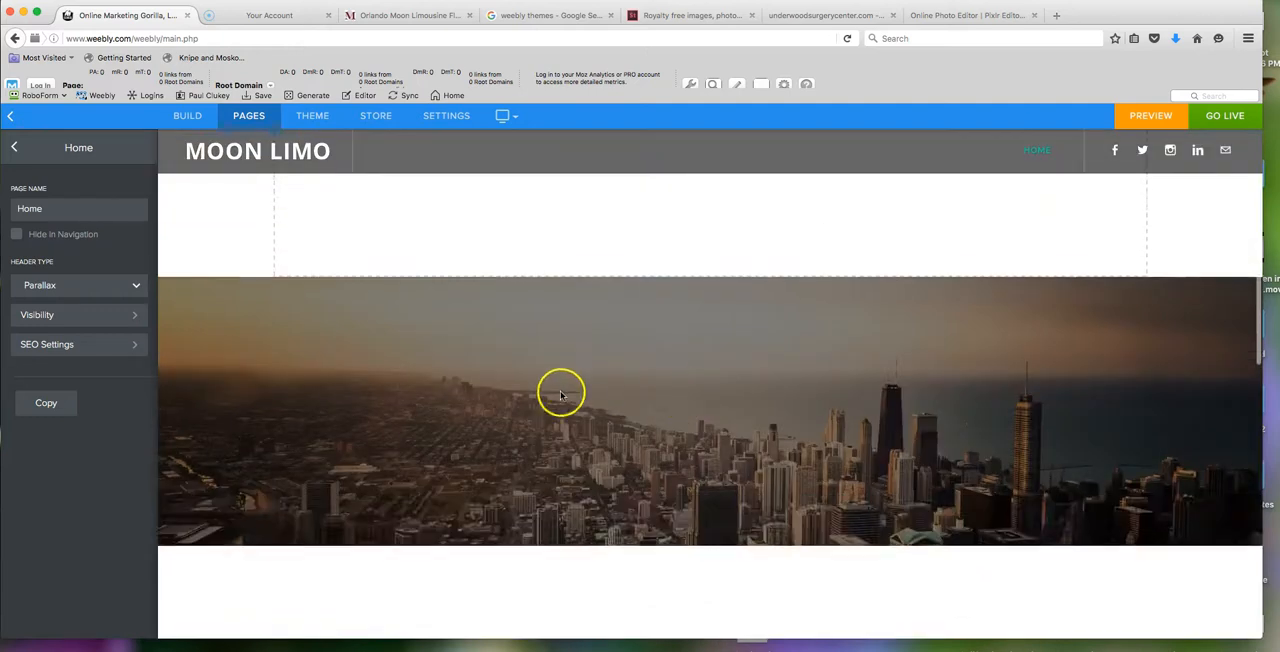
pyautogui.scroll(8, 570, 388)
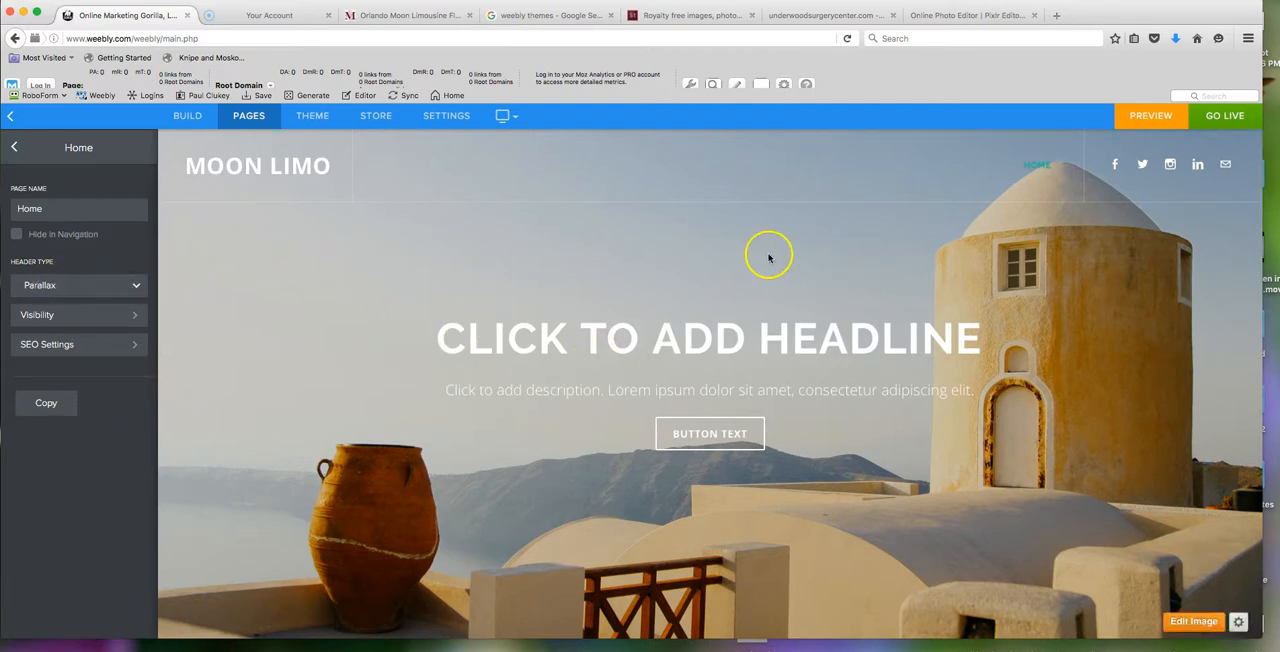
# - Reopen the theme's code editor and upload limo2.jpg from the Downloads folder to the assets
pyautogui.click(308, 118)
pyautogui.click(54, 616)
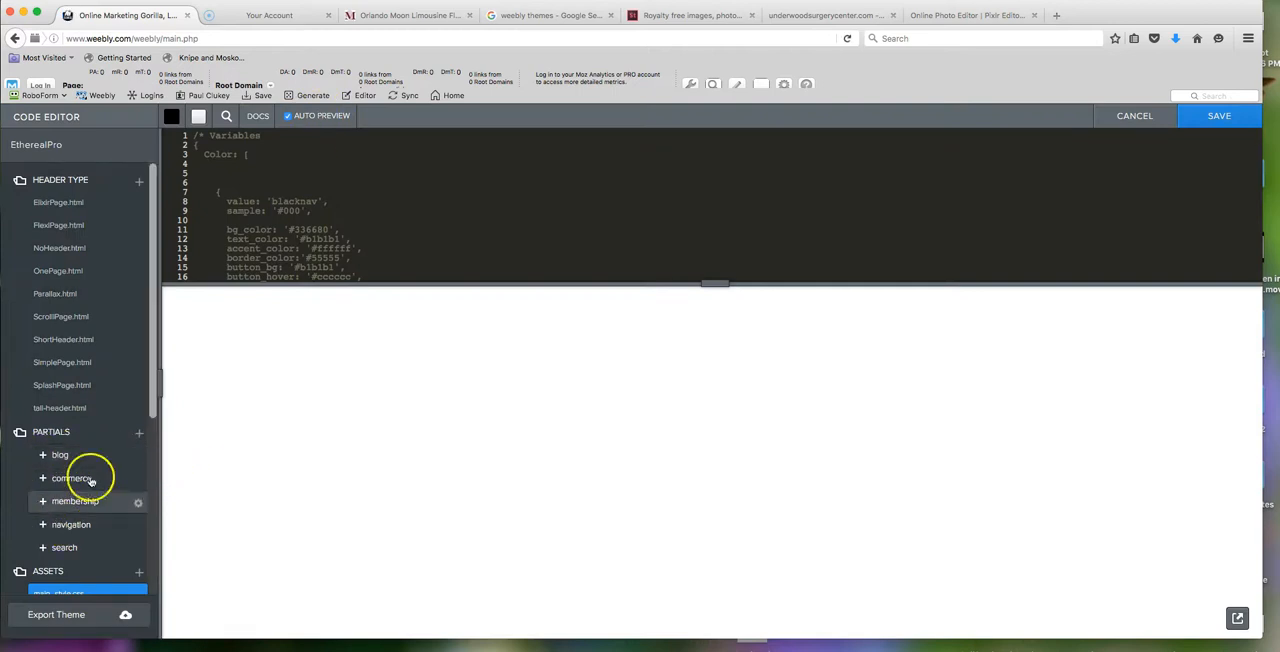
pyautogui.click(138, 573)
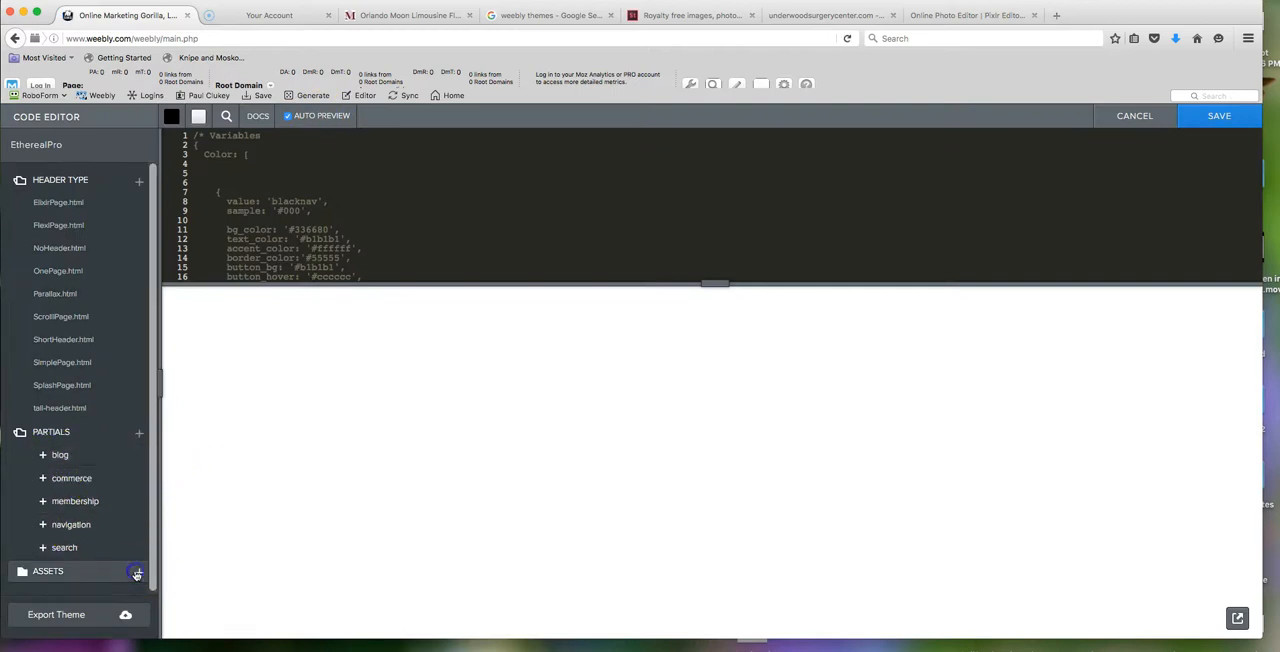
pyautogui.click(44, 533)
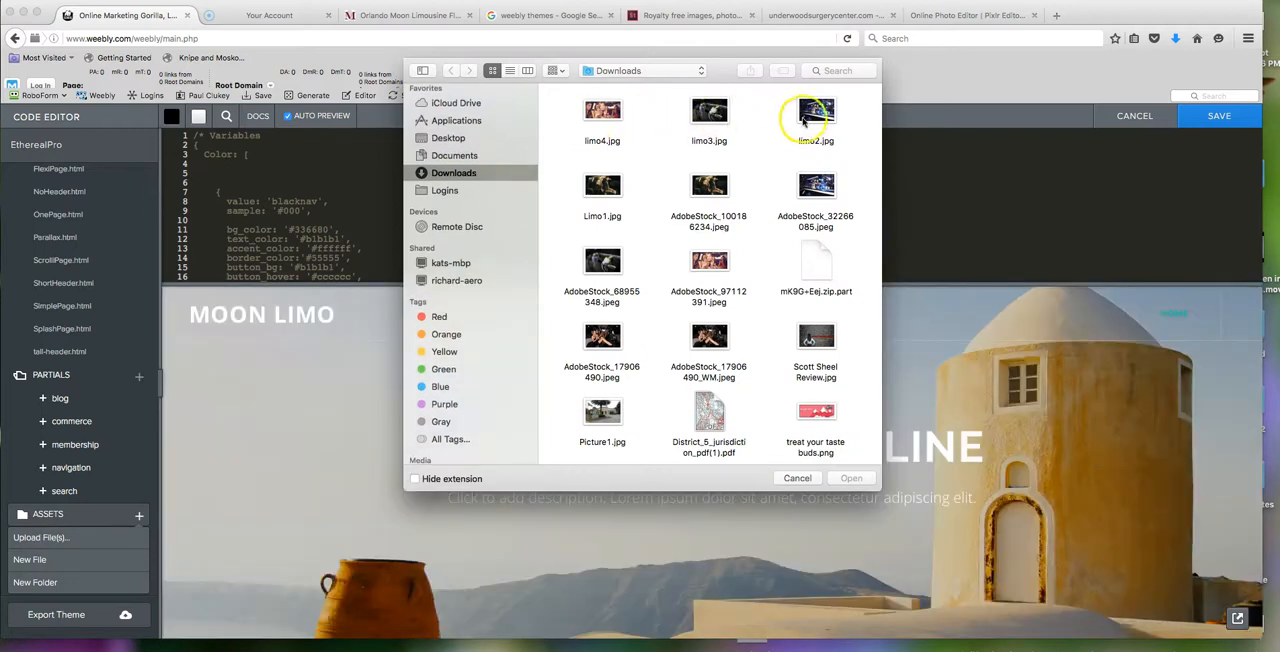
pyautogui.click(816, 112)
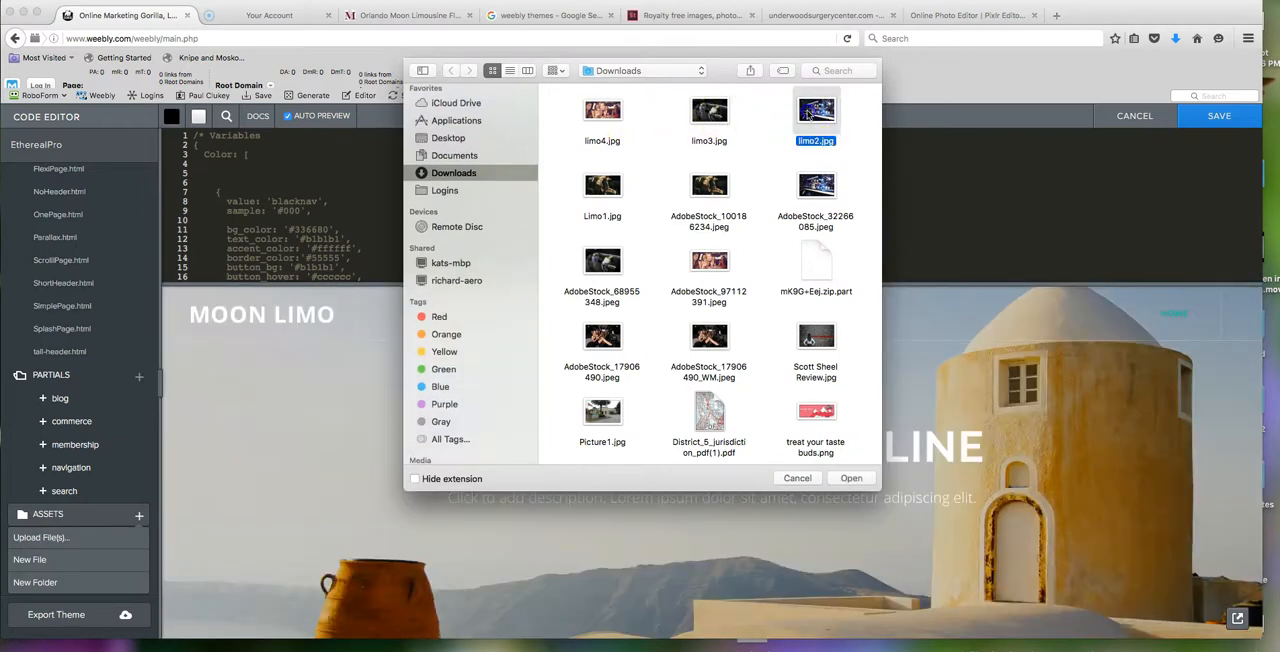
pyautogui.doubleClick(810, 113)
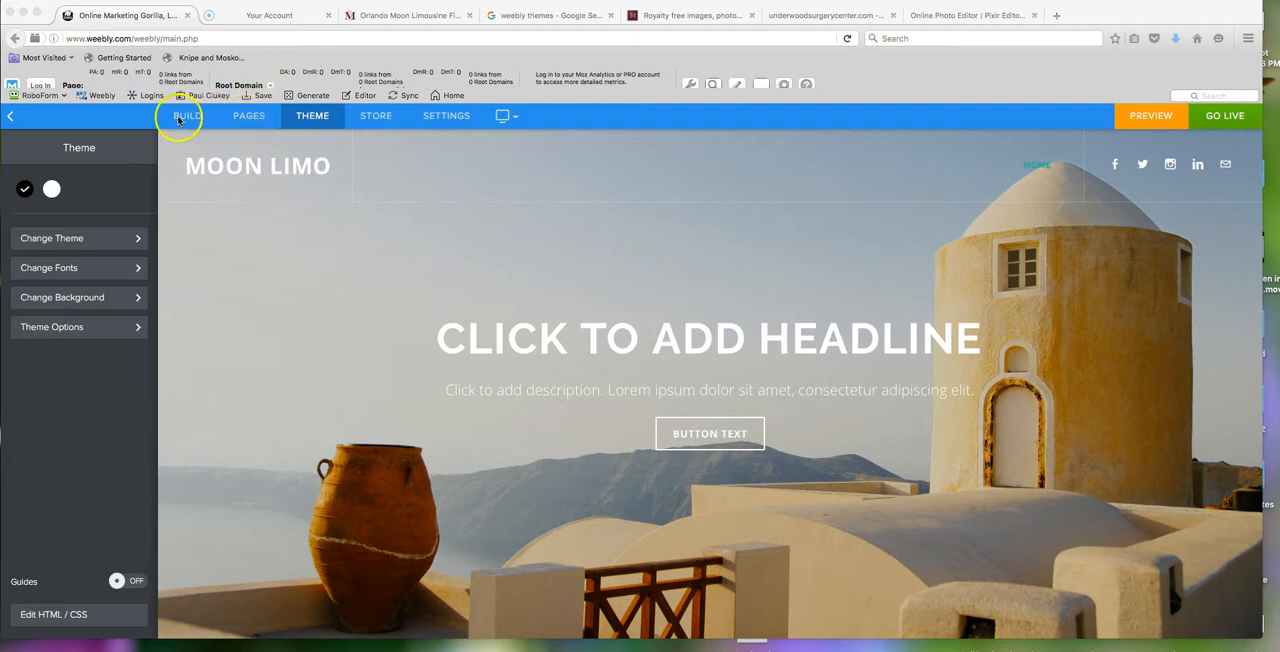
# - Check the Home page's header type and open Parallax.html in the theme's code editor
pyautogui.click(248, 117)
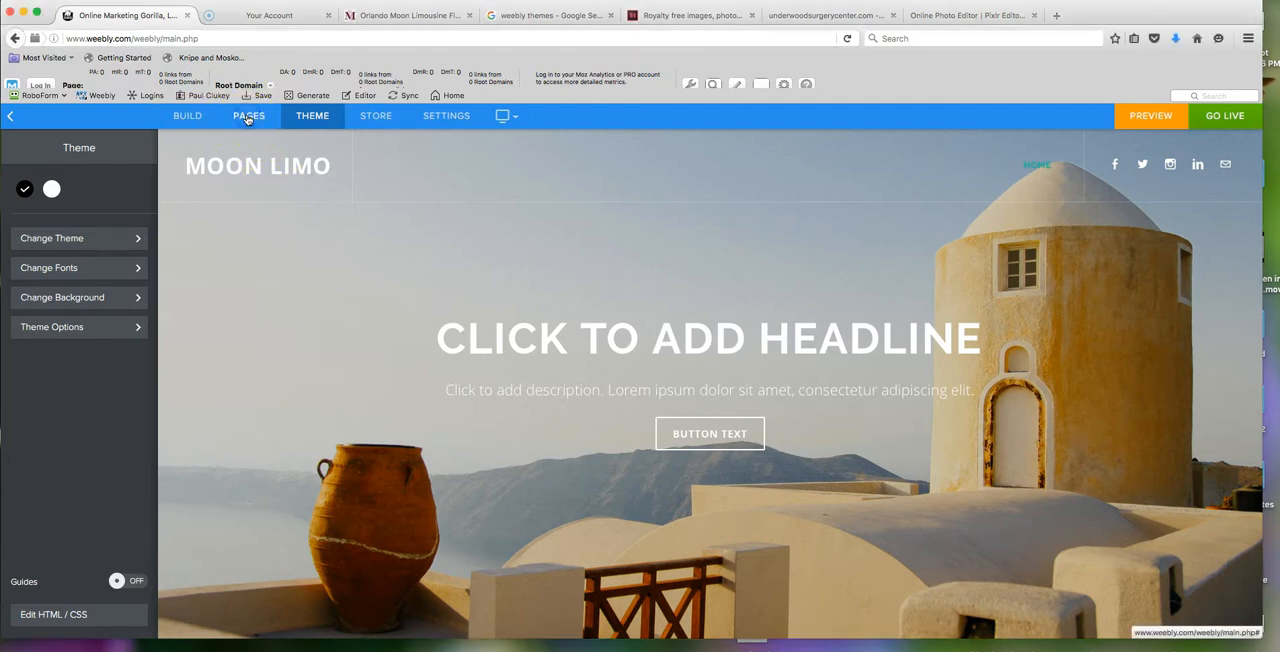
pyautogui.click(248, 117)
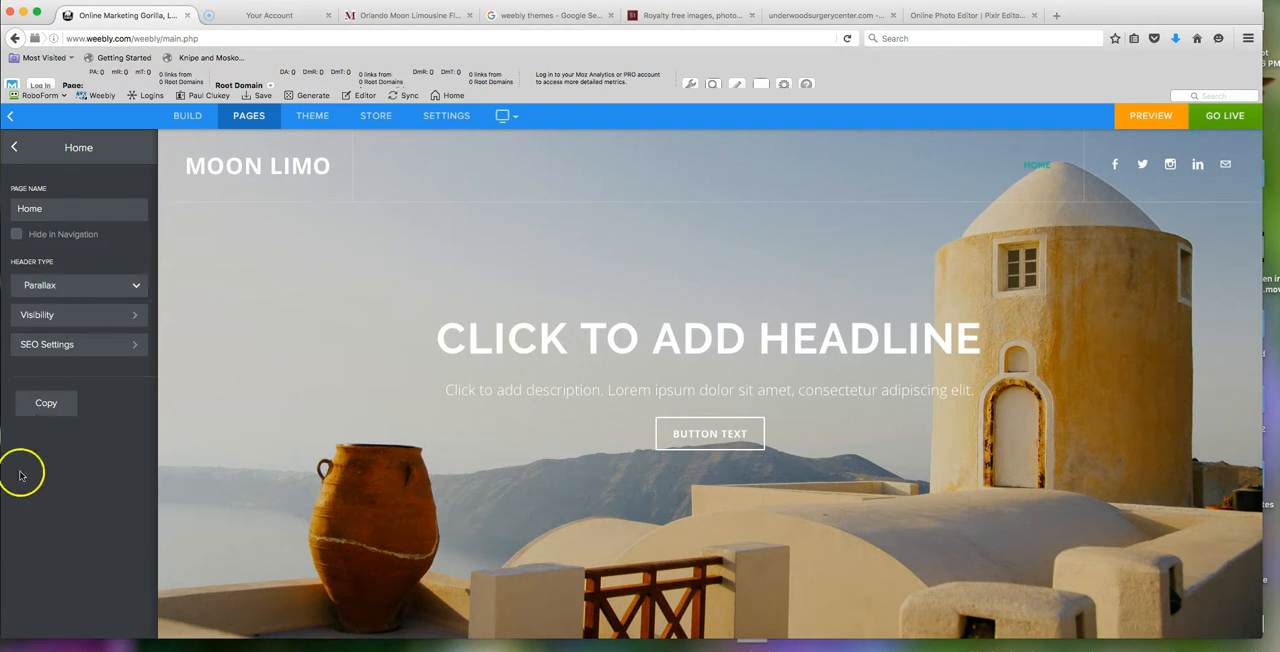
pyautogui.click(313, 117)
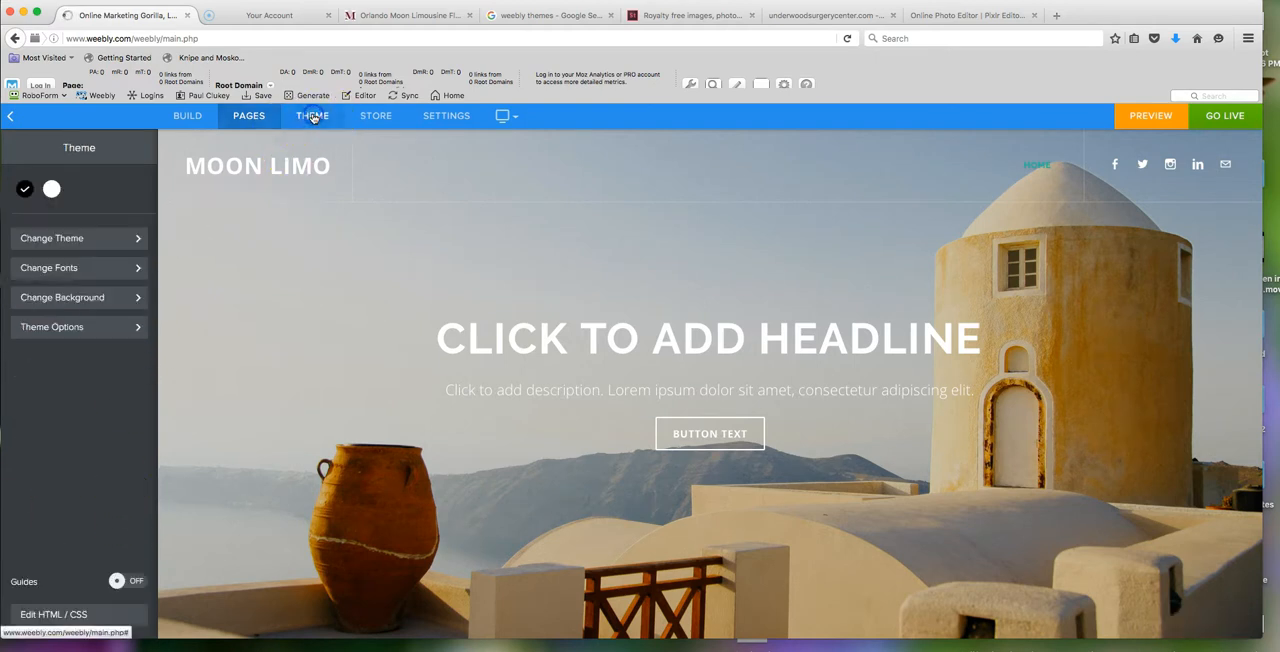
pyautogui.click(64, 616)
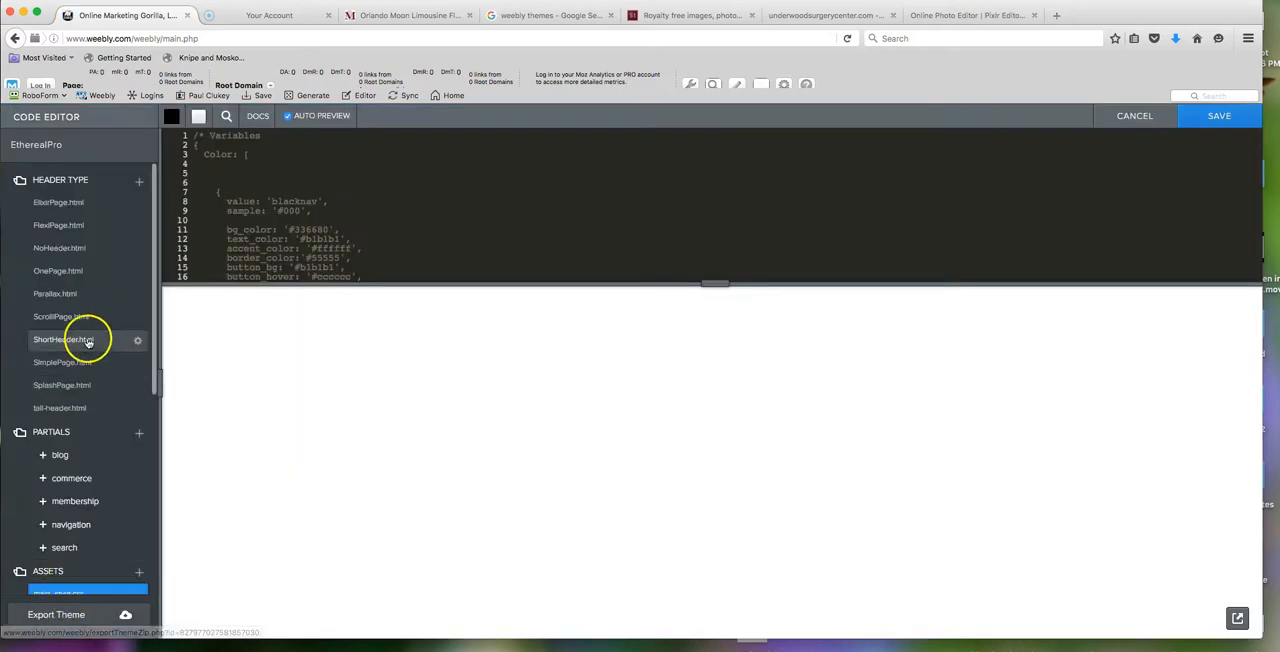
pyautogui.click(60, 294)
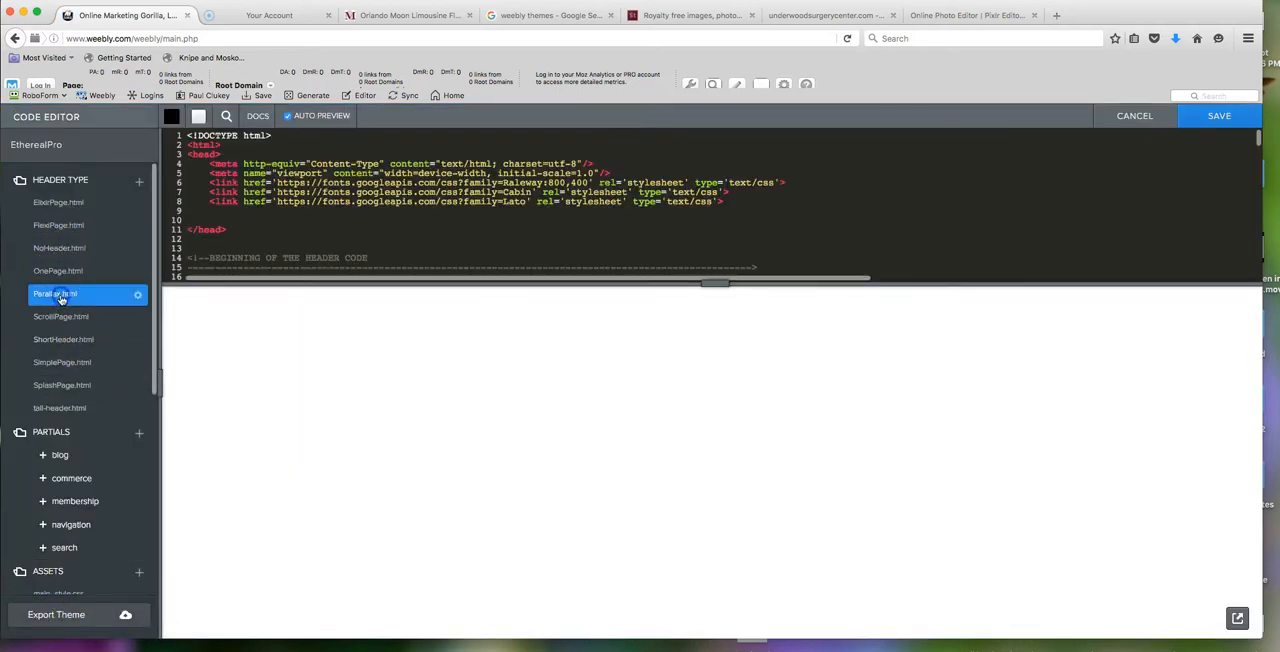
# - Replace city.jpg with Limo1.jpg as the background image of section 2 in Parallax.html and save the theme
pyautogui.scroll(-10, 591, 229)
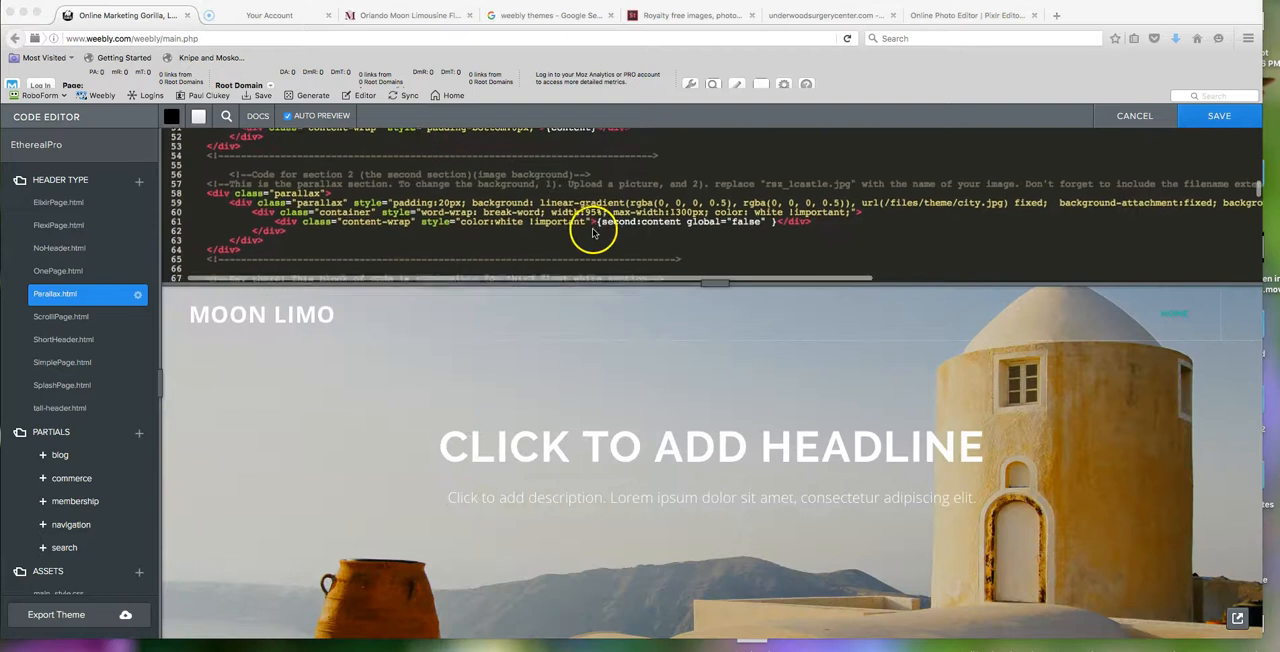
pyautogui.scroll(-1, 550, 234)
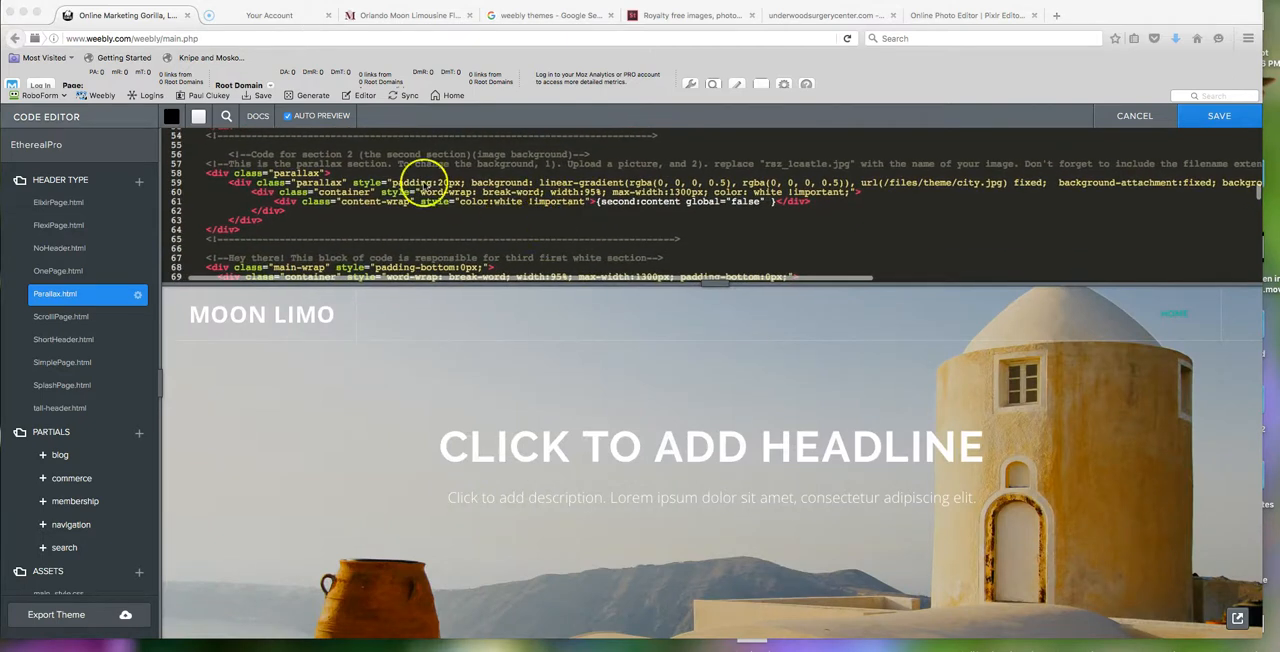
pyautogui.scroll(5, 642, 205)
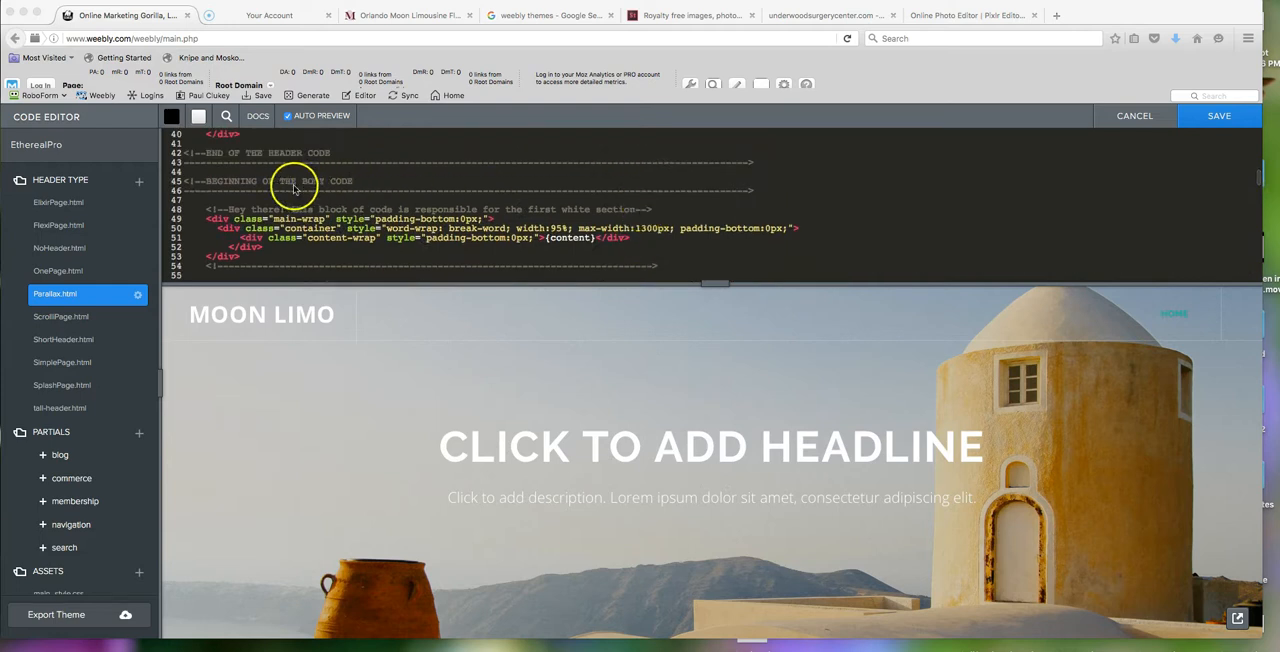
pyautogui.scroll(-4, 631, 207)
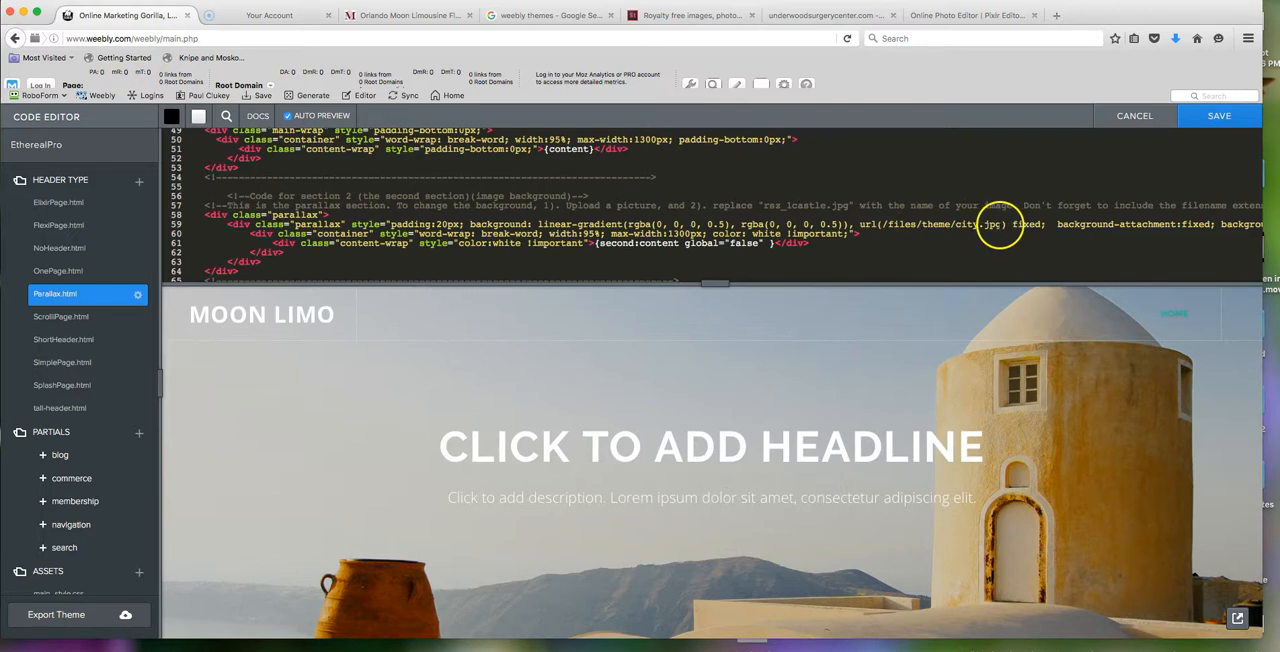
pyautogui.doubleClick(978, 232)
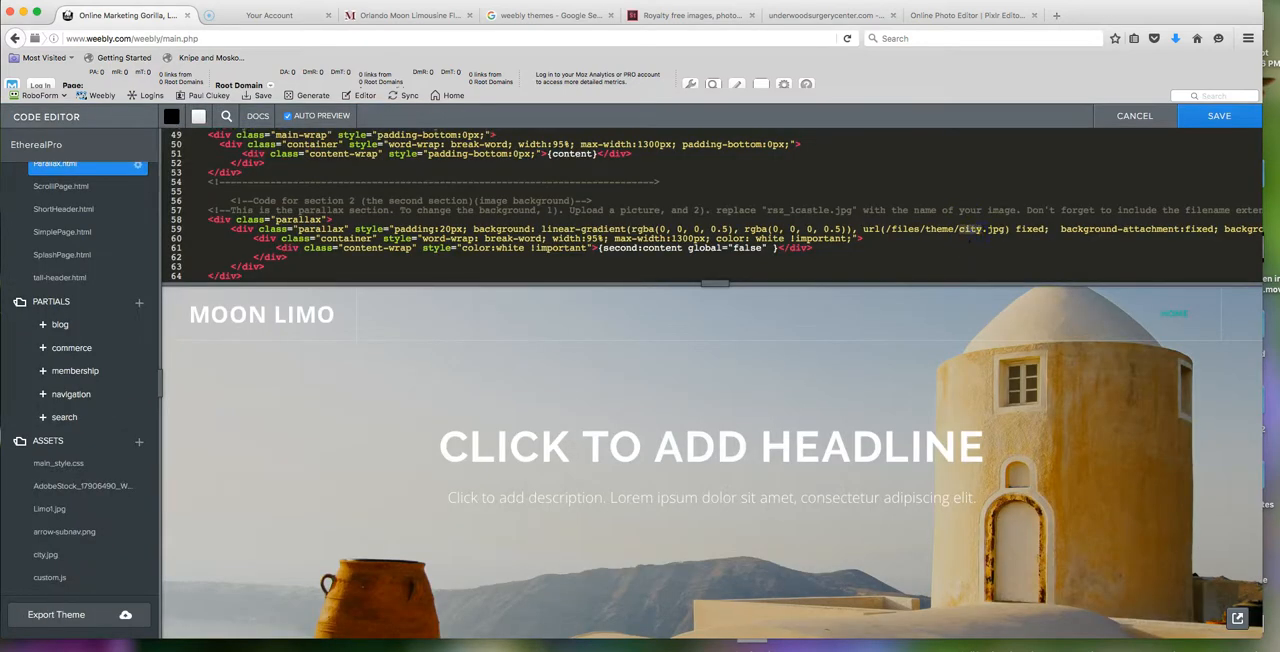
pyautogui.write('Limo1')
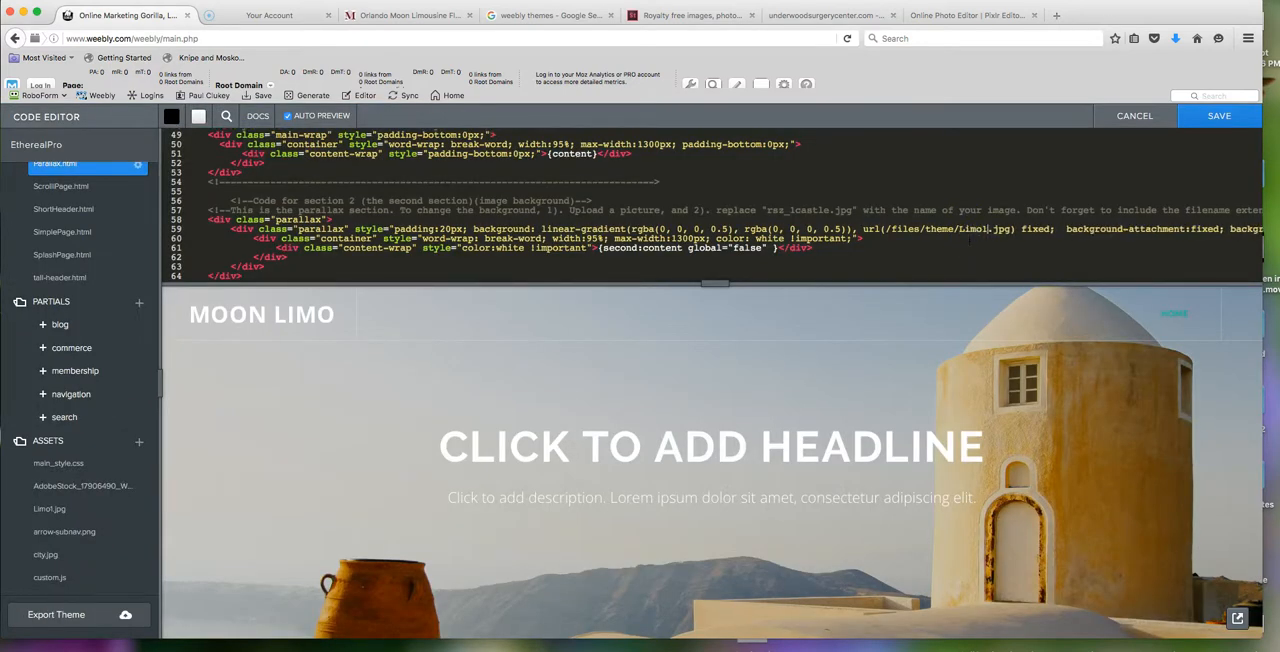
pyautogui.click(1217, 117)
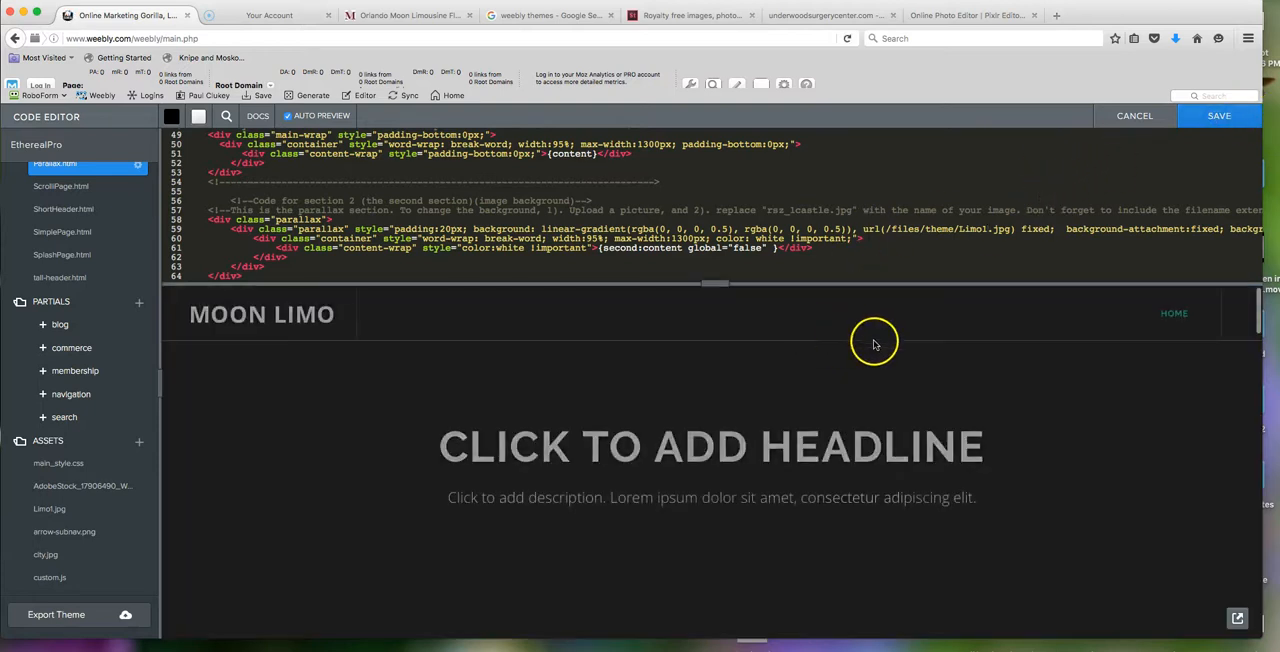
# - Look through the Home page's sections to check the background image of the second section
pyautogui.scroll(-5, 876, 343)
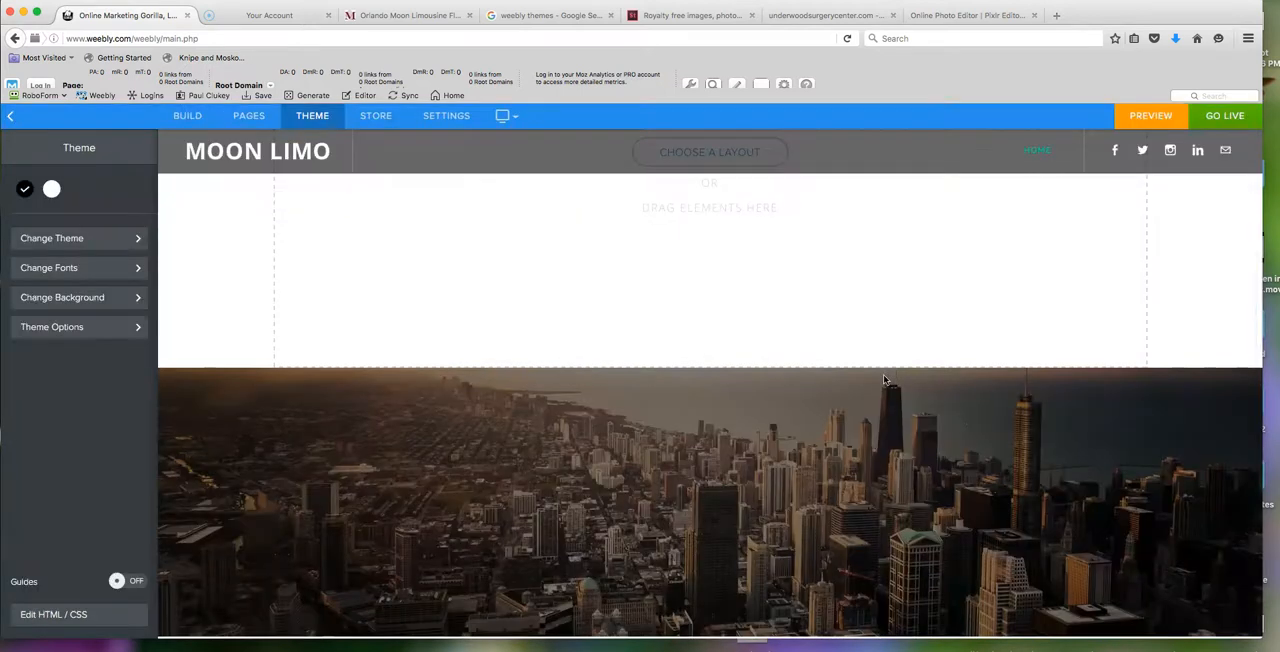
pyautogui.scroll(-3, 884, 379)
pyautogui.scroll(8, 884, 379)
pyautogui.scroll(-4, 884, 379)
pyautogui.scroll(-3, 884, 384)
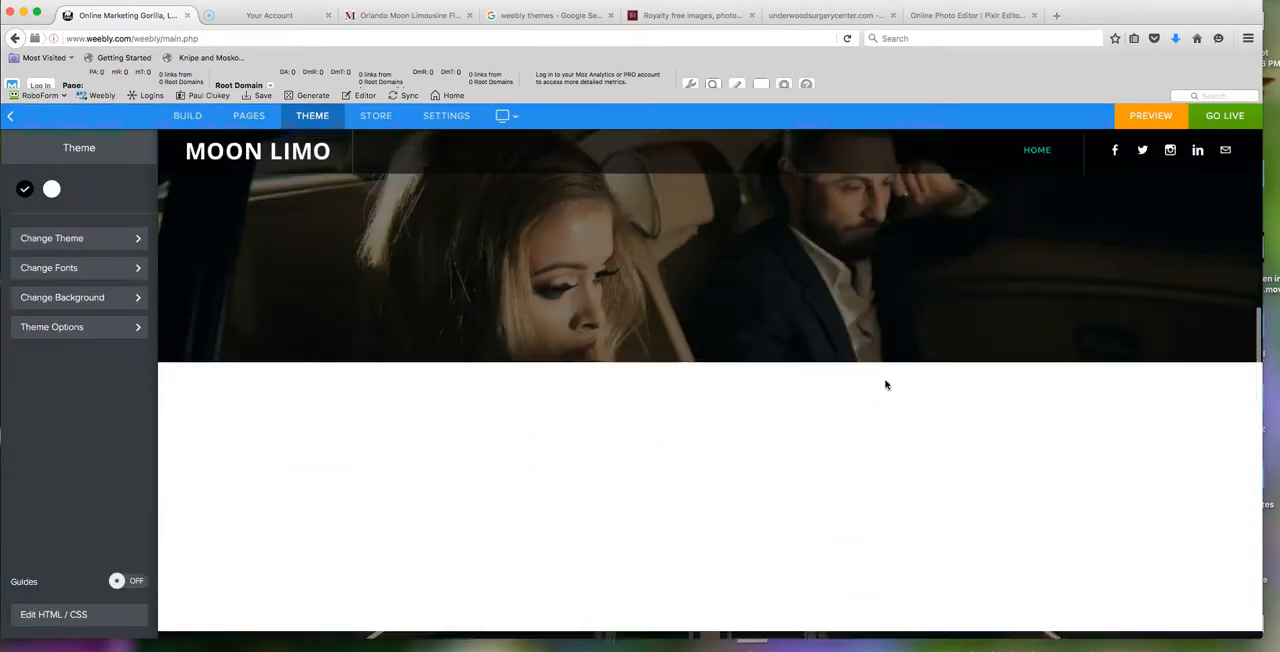
pyautogui.scroll(5, 884, 384)
pyautogui.scroll(5, 885, 384)
pyautogui.click(1010, 288)
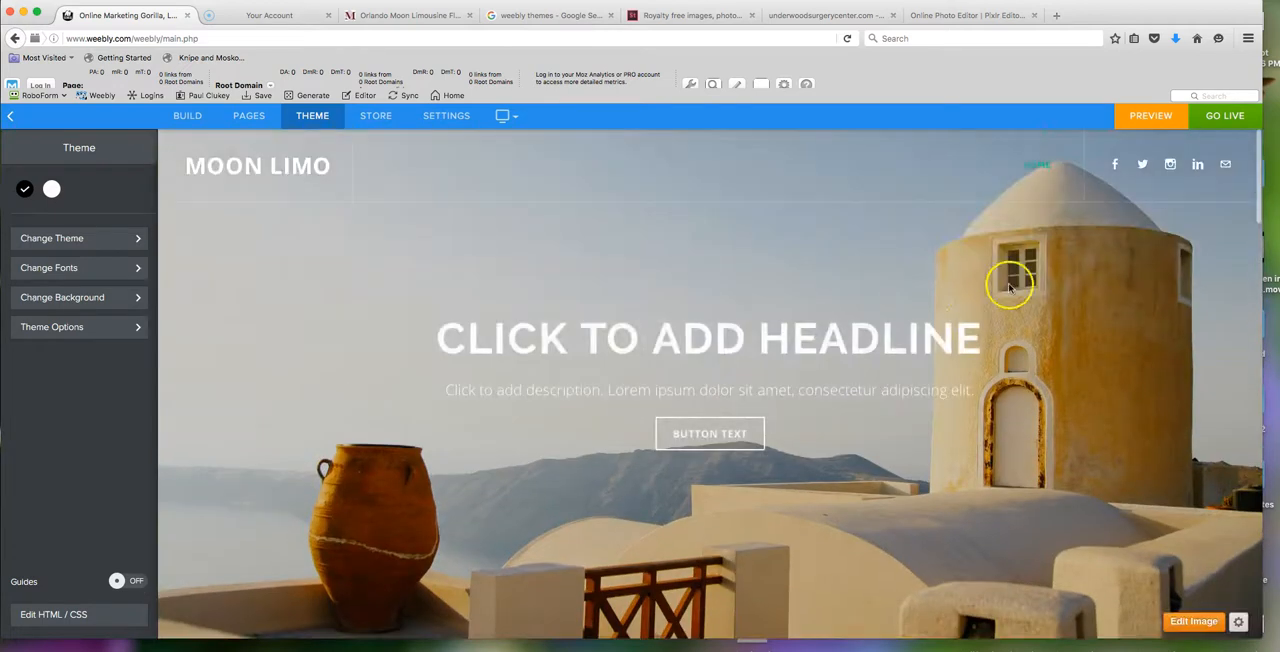
# - Reopen the theme's code editor and check the assets for the uploaded limo image file names
pyautogui.click(38, 614)
pyautogui.click(137, 494)
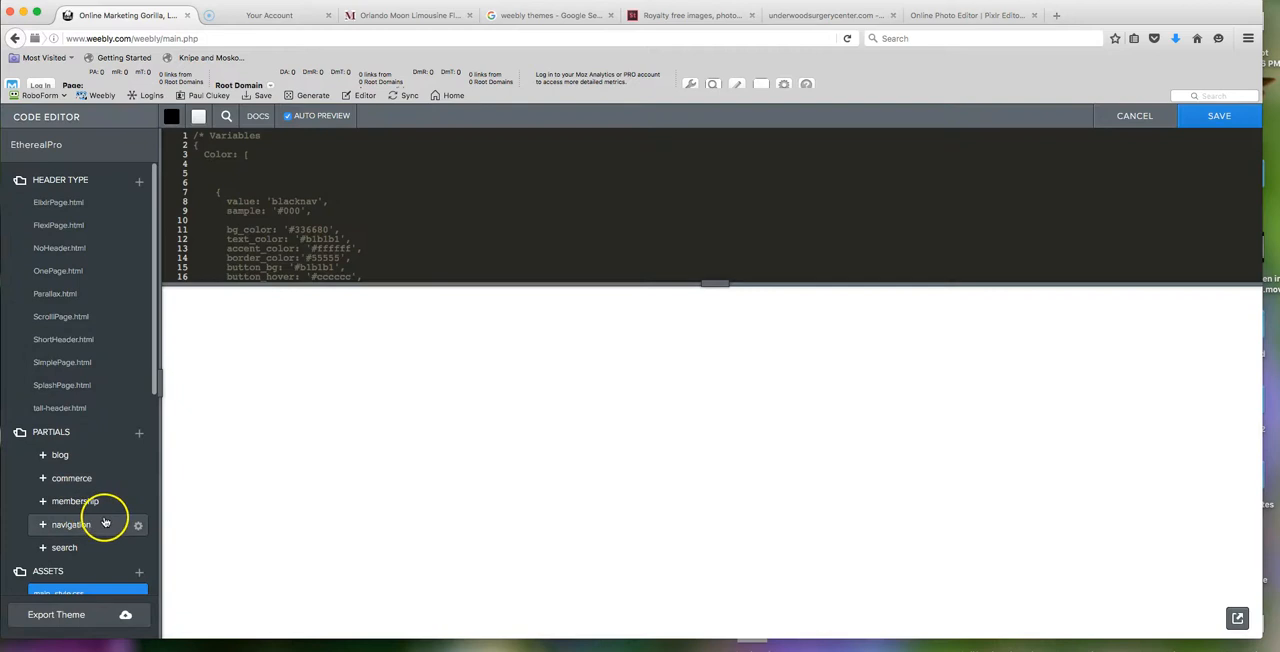
pyautogui.scroll(-2, 110, 520)
pyautogui.scroll(-3, 100, 520)
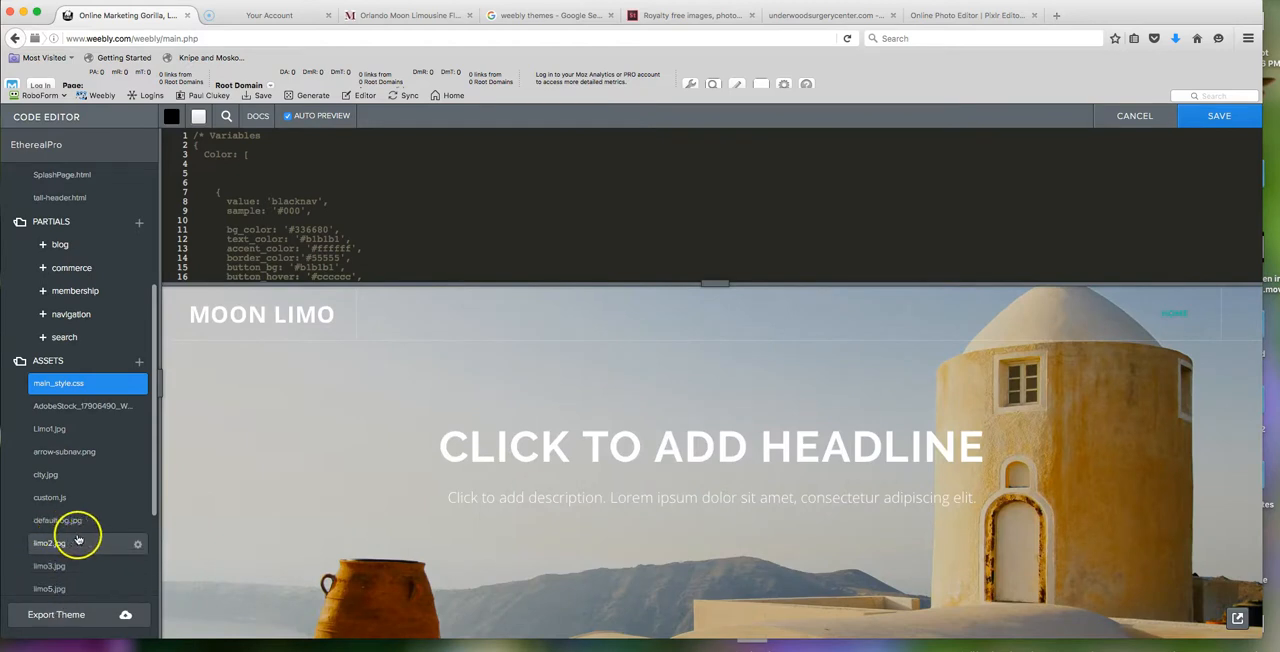
pyautogui.scroll(-1, 65, 543)
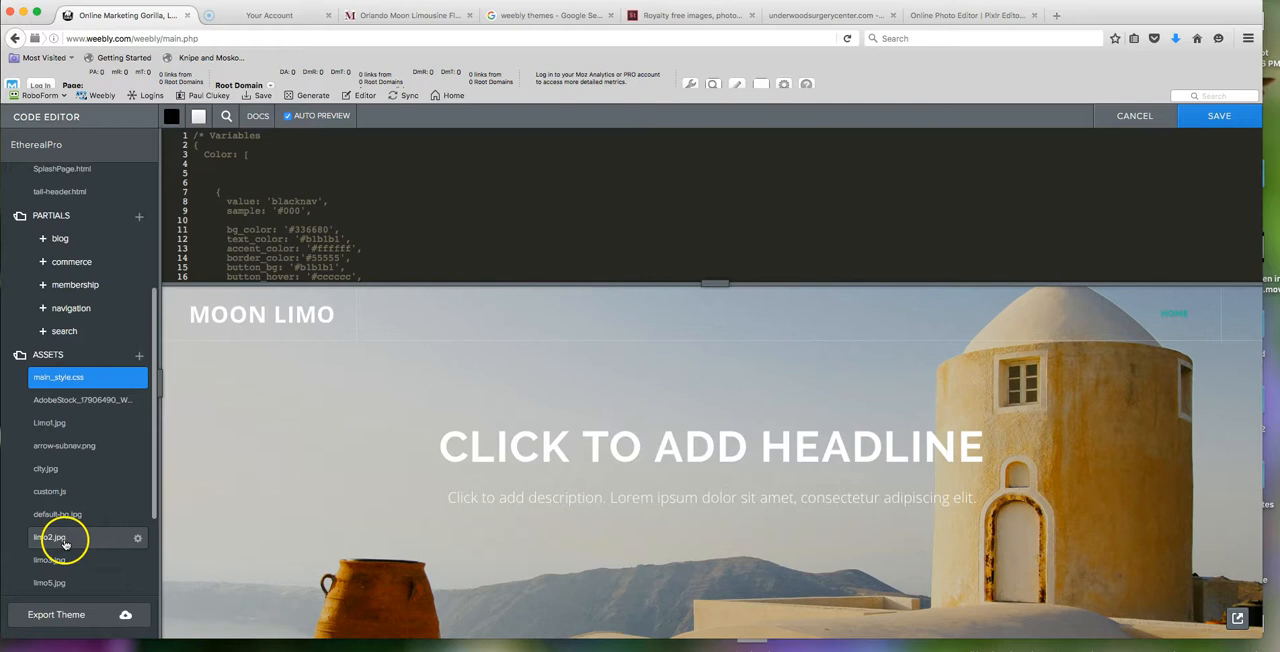
pyautogui.scroll(3, 78, 520)
pyautogui.scroll(-12, 763, 214)
pyautogui.scroll(-5, 822, 220)
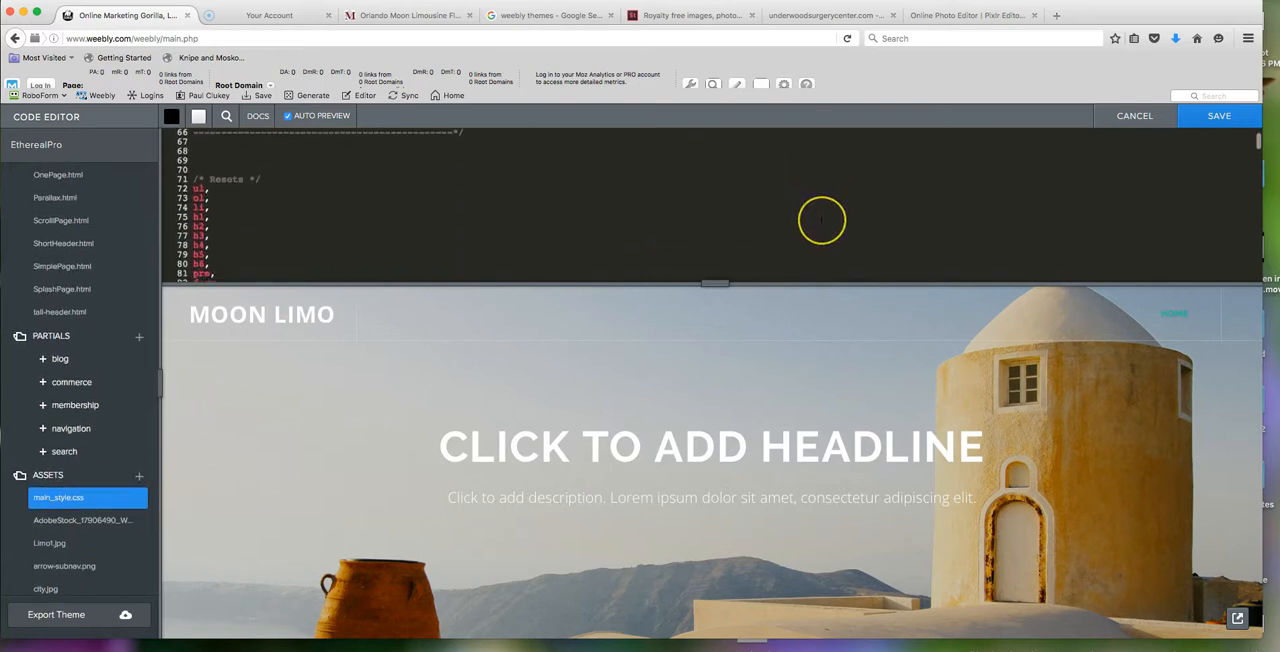
# - Replace stairs.jpg with limo2.jpg as the background image of section 4 in Parallax.html and save the theme
pyautogui.click(60, 197)
pyautogui.scroll(-7, 606, 197)
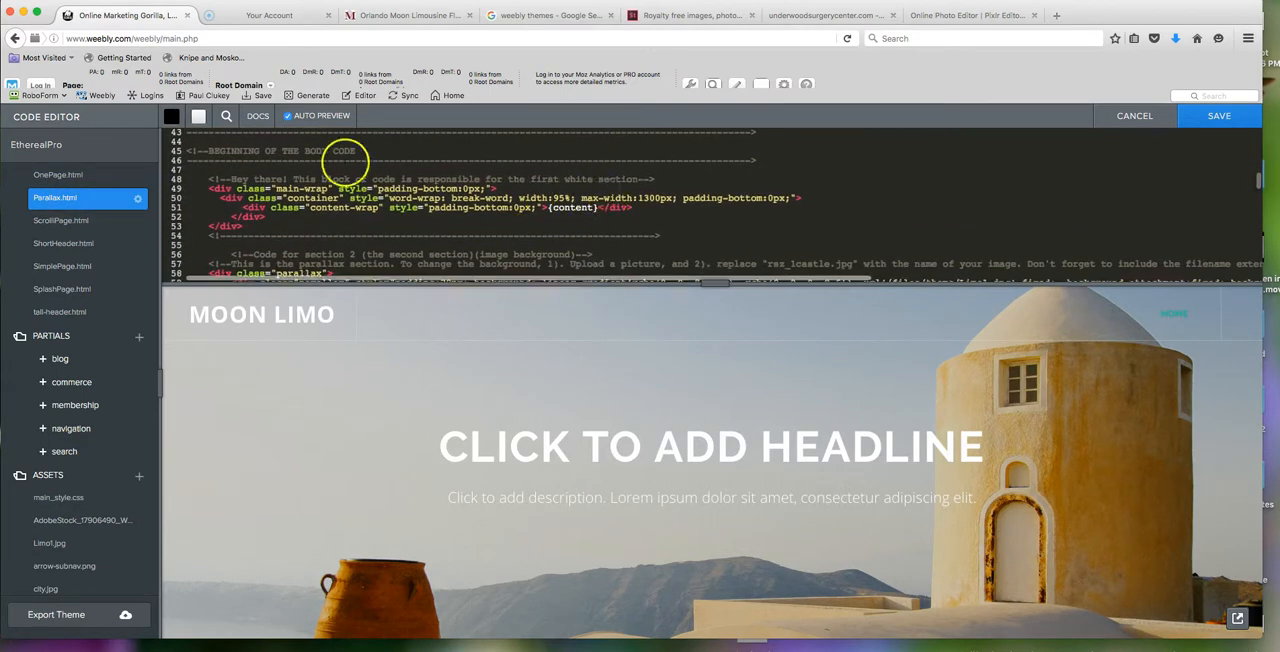
pyautogui.scroll(-1, 730, 206)
pyautogui.scroll(2, 731, 210)
pyautogui.scroll(-2, 731, 212)
pyautogui.scroll(-3, 805, 218)
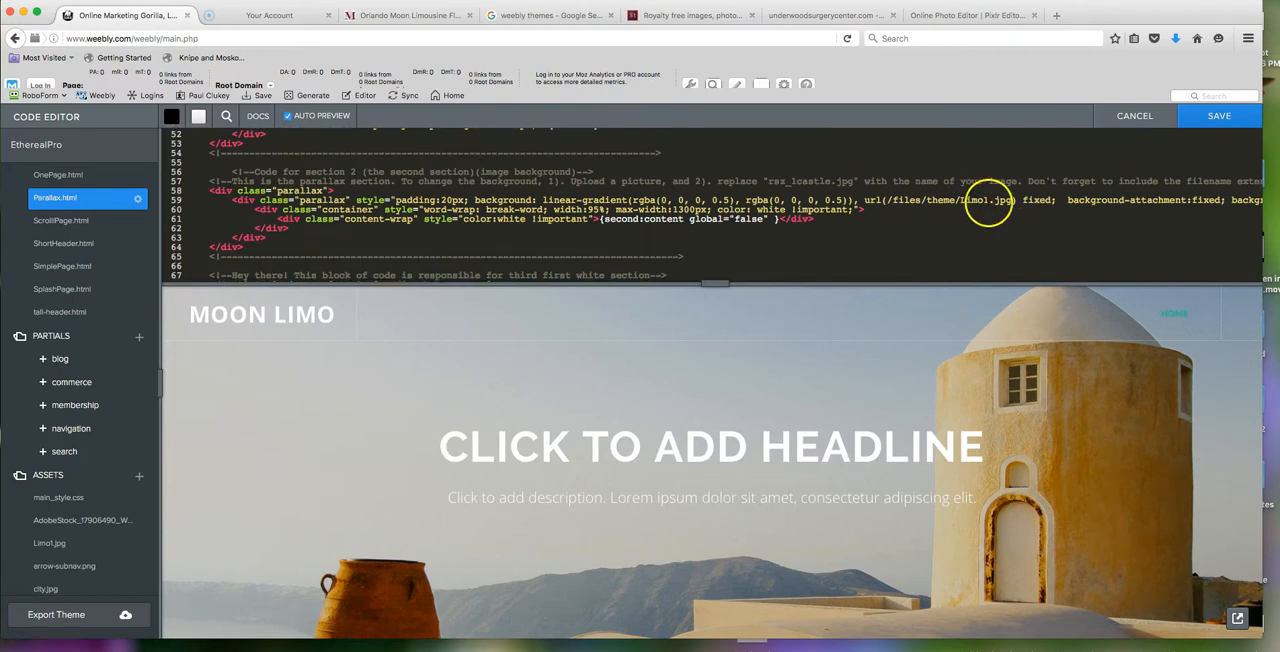
pyautogui.scroll(-7, 985, 200)
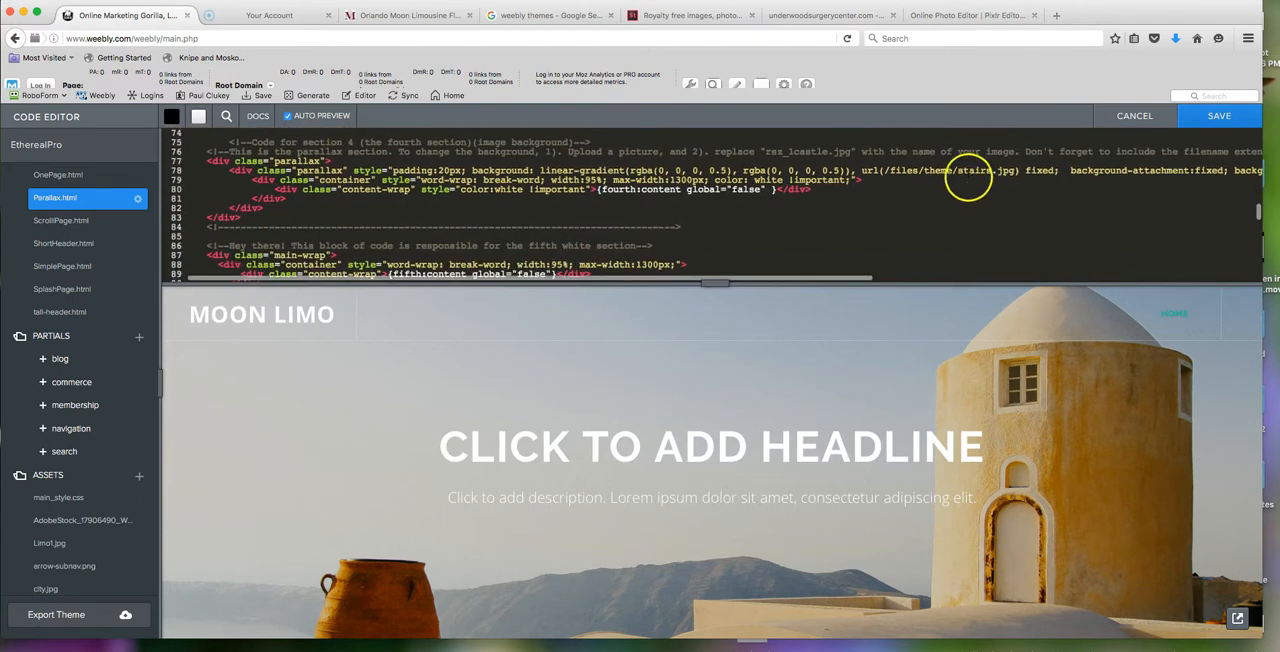
pyautogui.scroll(-1, 957, 168)
pyautogui.moveTo(957, 166); pyautogui.dragTo(1008, 167)
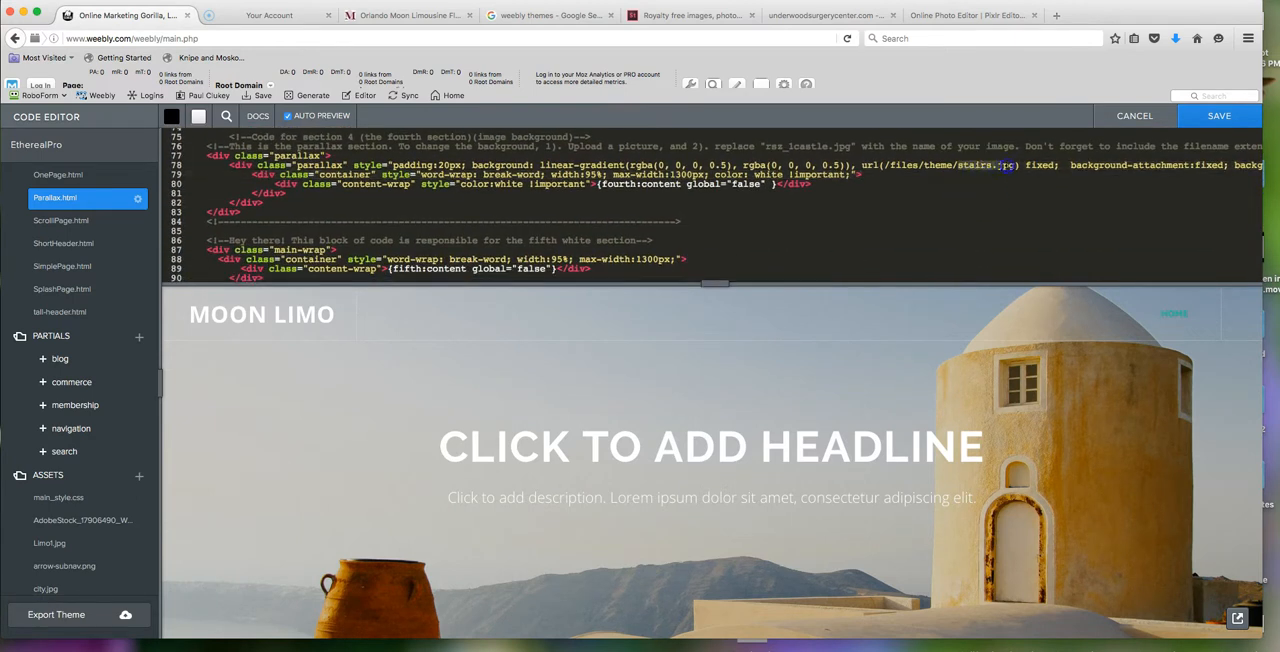
pyautogui.write('limo2')
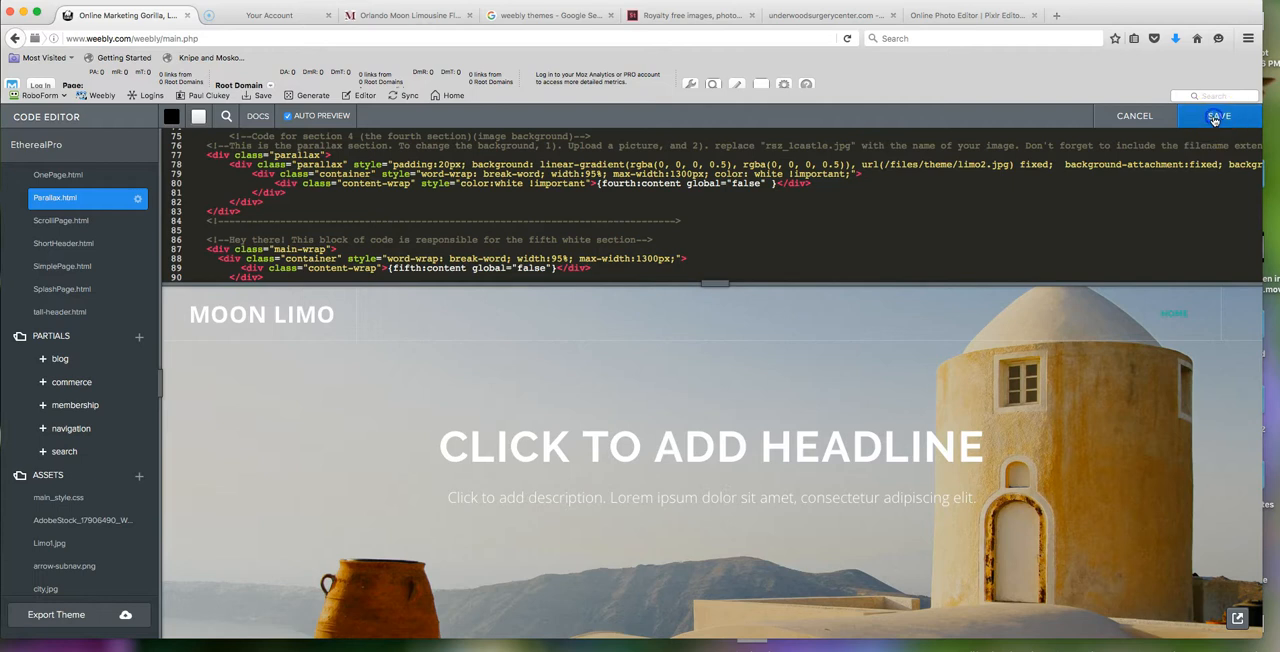
pyautogui.scroll(-5, 97, 543)
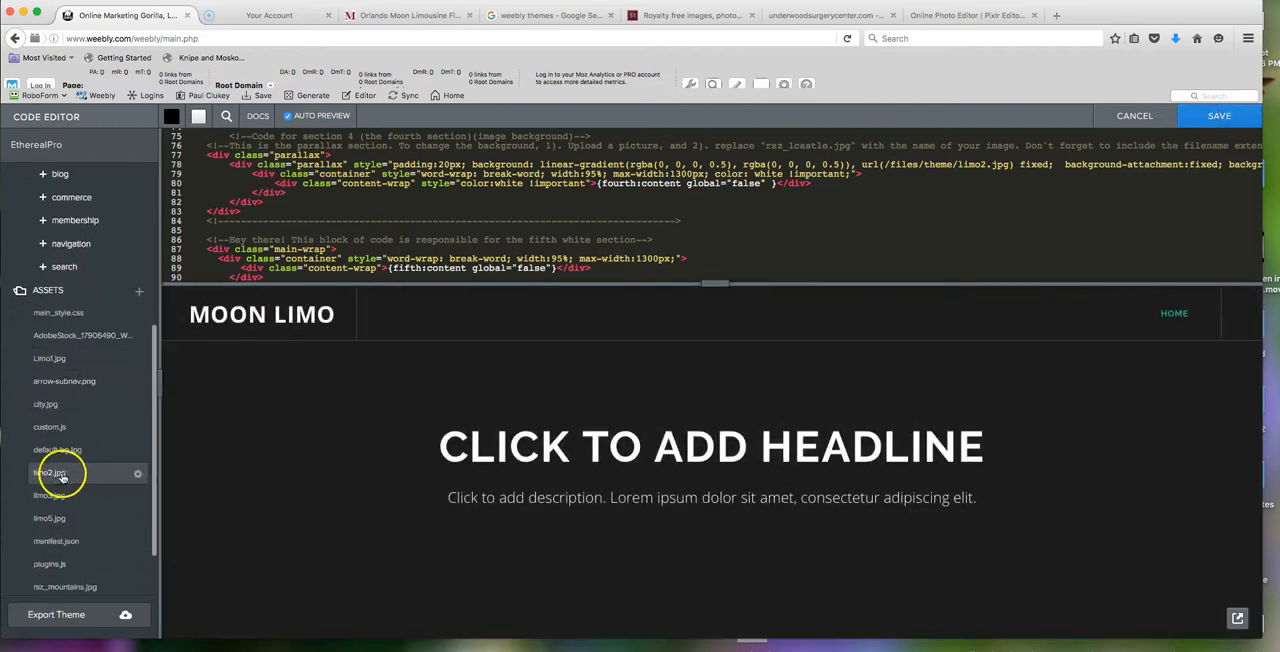
pyautogui.click(1219, 116)
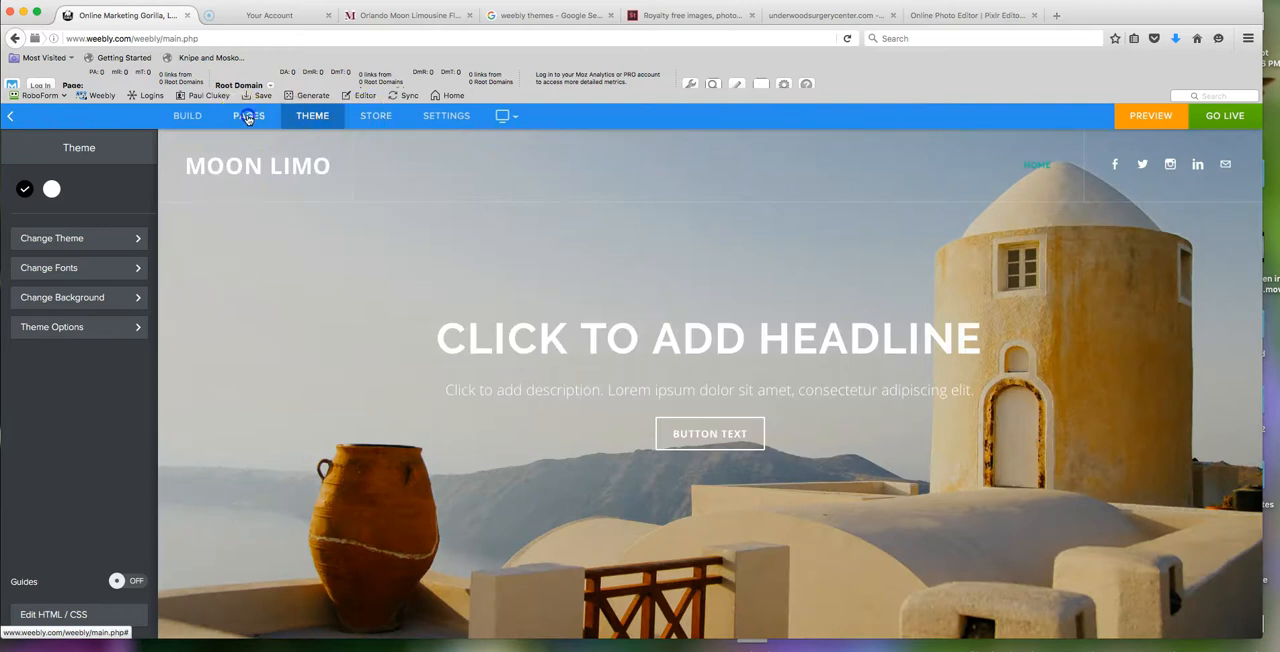
# - Return to building the page and open the Home page's header image for editing
pyautogui.click(248, 116)
pyautogui.click(187, 116)
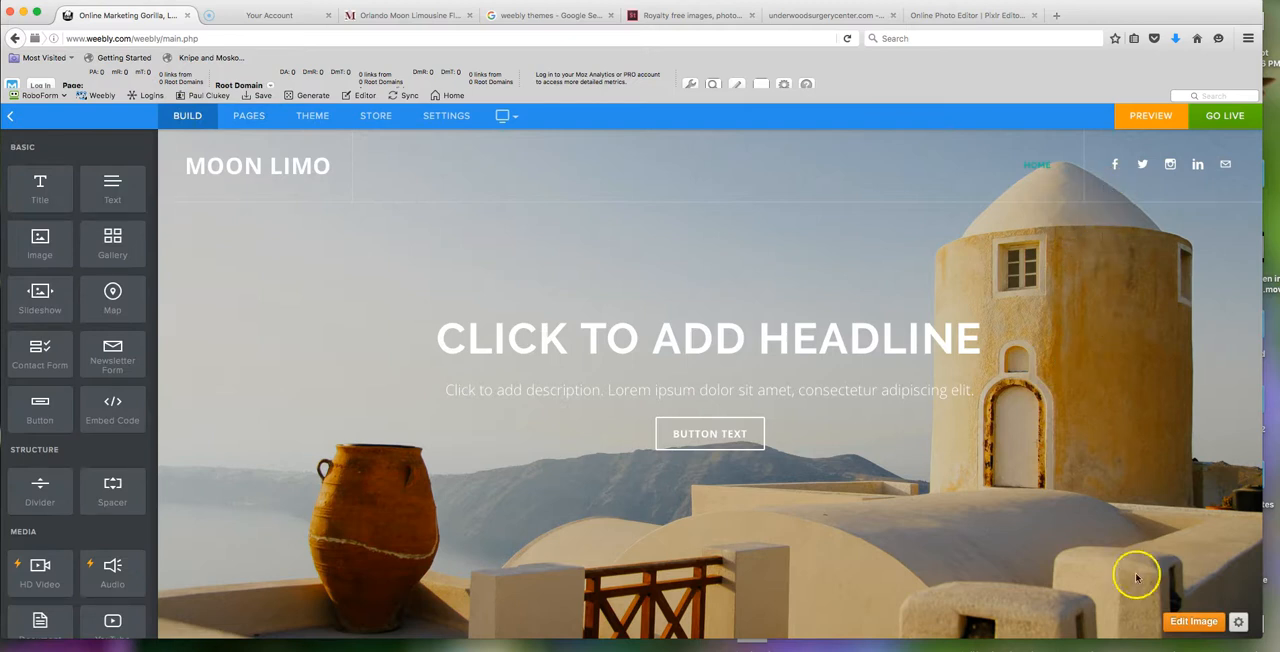
pyautogui.click(1185, 621)
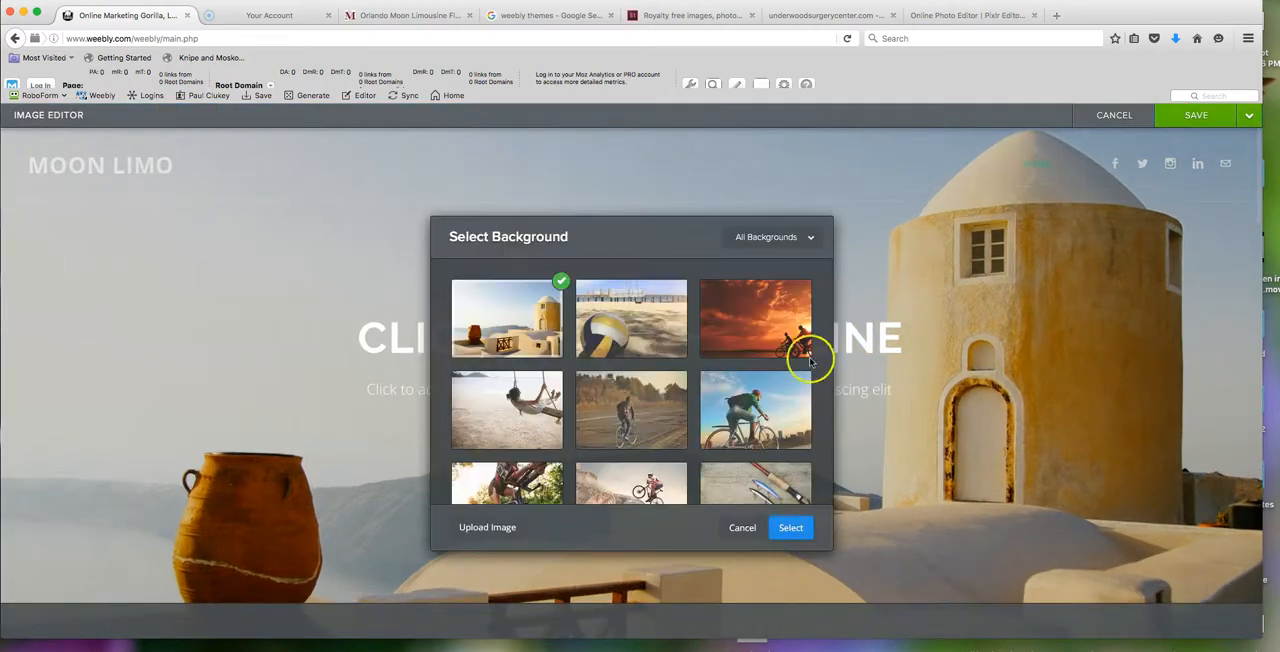
pyautogui.click(487, 527)
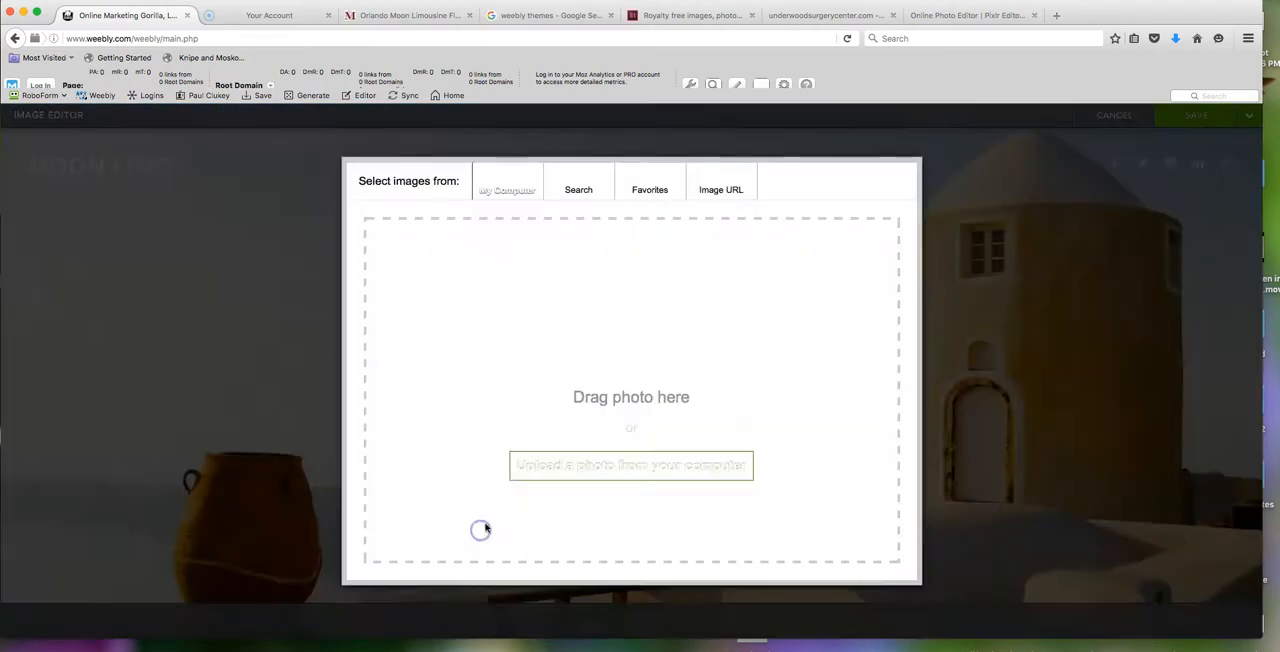
pyautogui.click(586, 474)
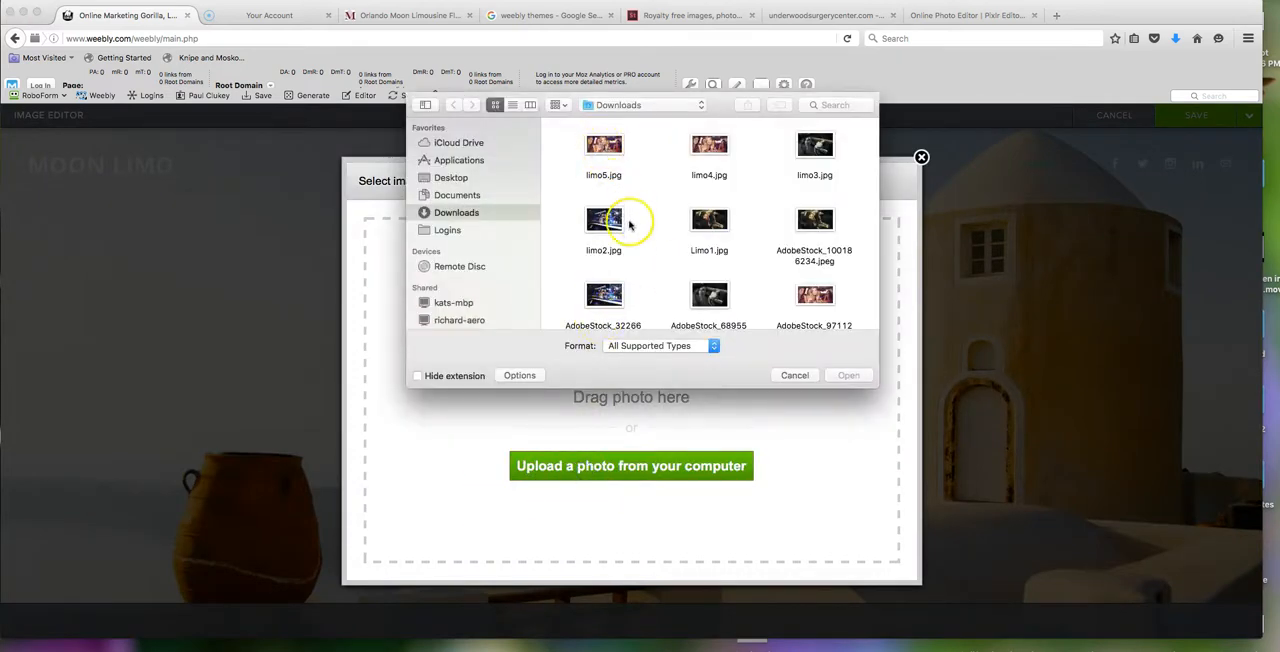
pyautogui.doubleClick(718, 298)
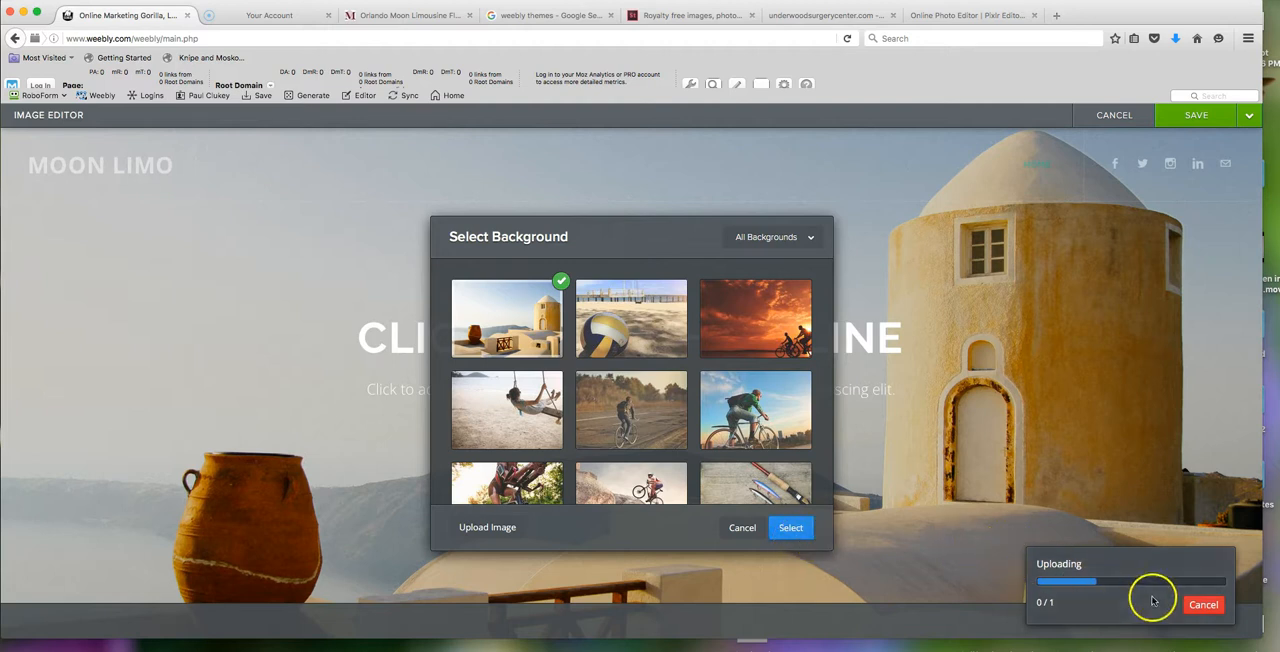
pyautogui.click(1199, 605)
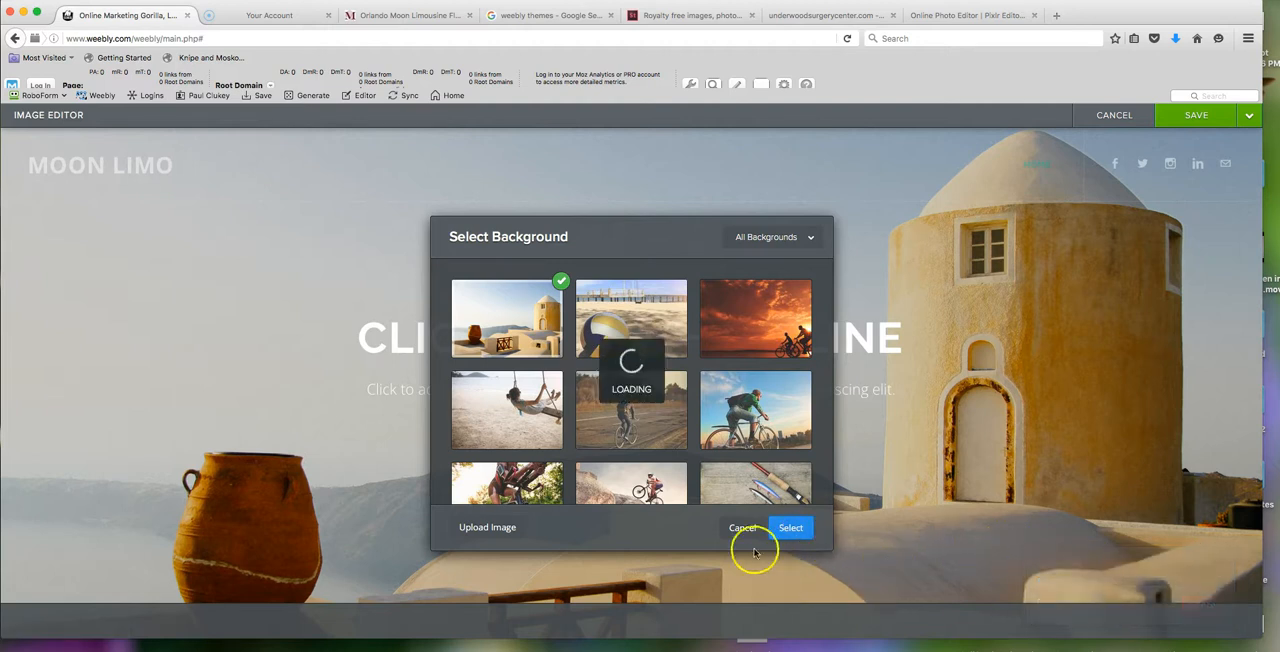
# - Upload limo3.jpg from the Downloads folder as the Home page's header background image
pyautogui.click(482, 527)
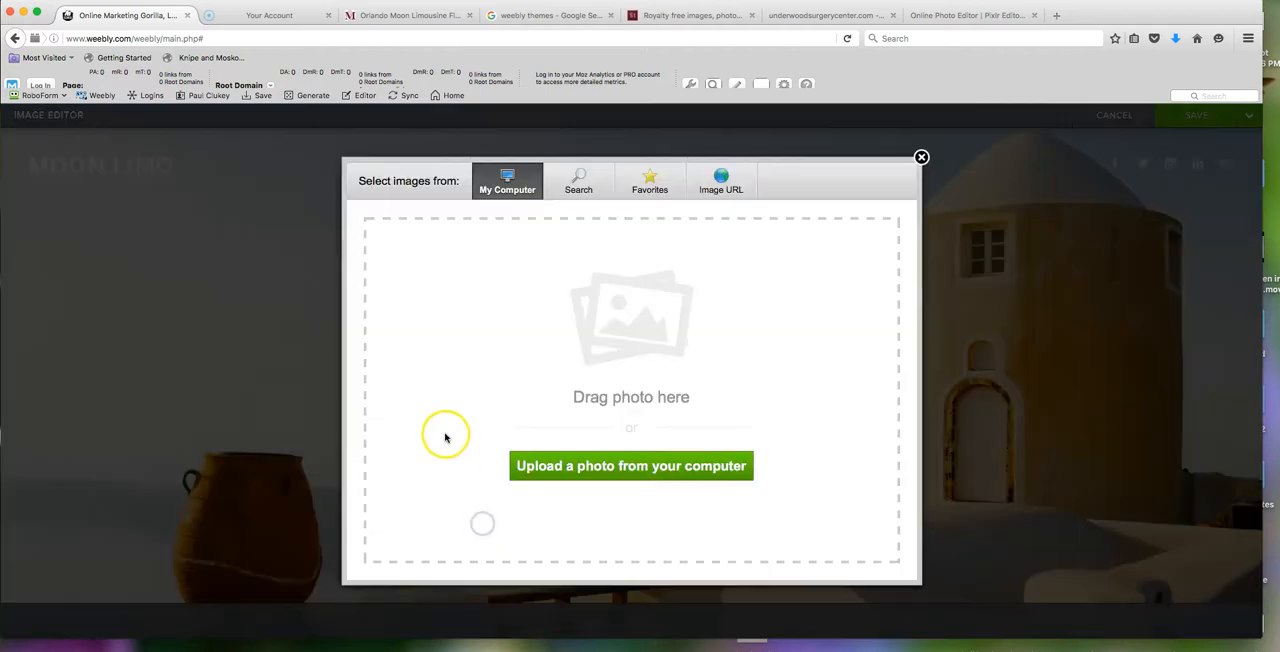
pyautogui.click(605, 472)
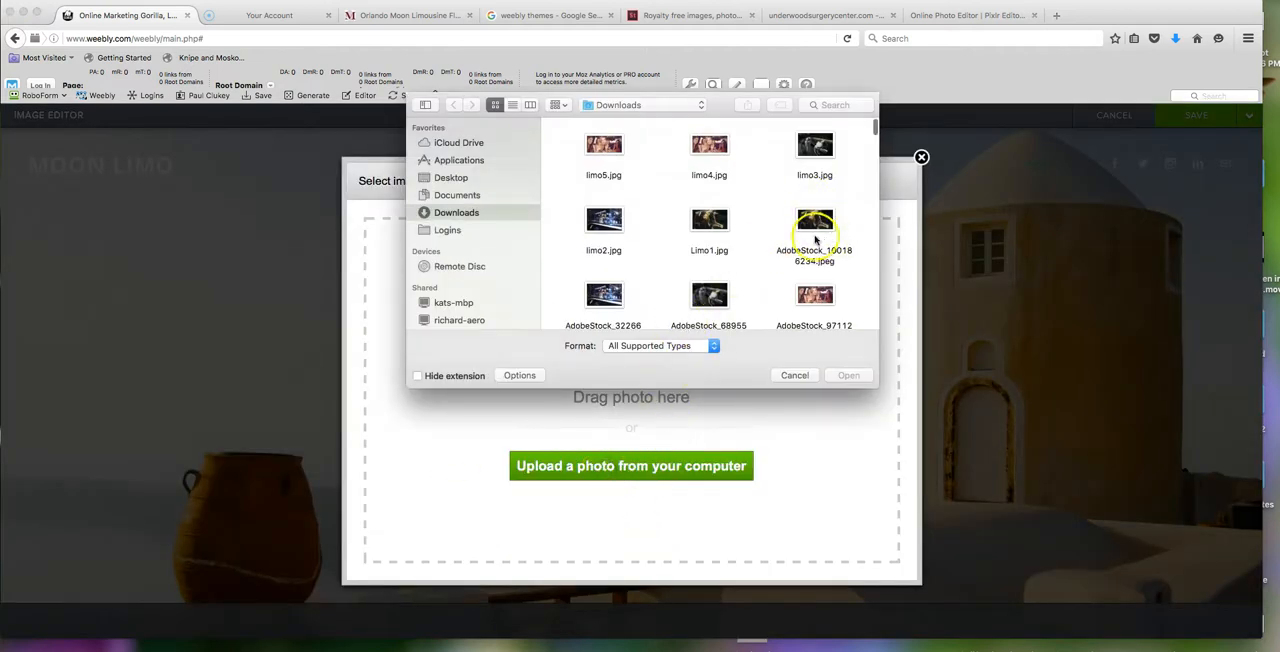
pyautogui.doubleClick(813, 147)
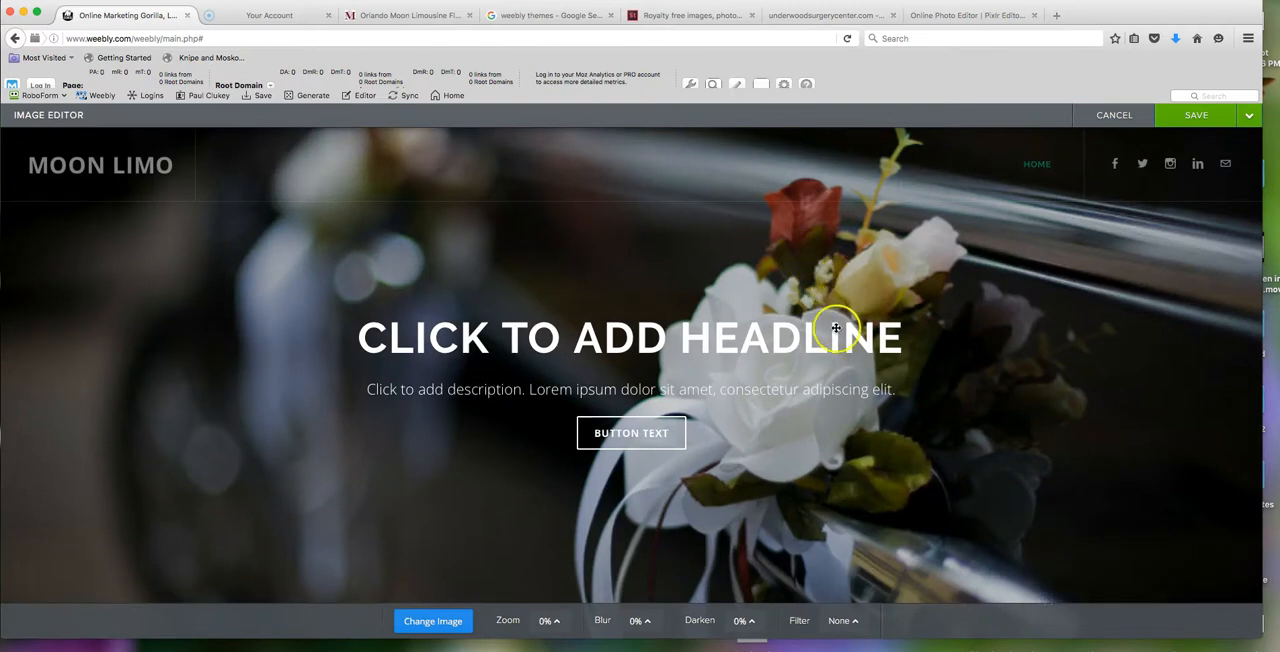
# - Adjust the position of the new photo in the header and save it to only this page
pyautogui.click(1190, 116)
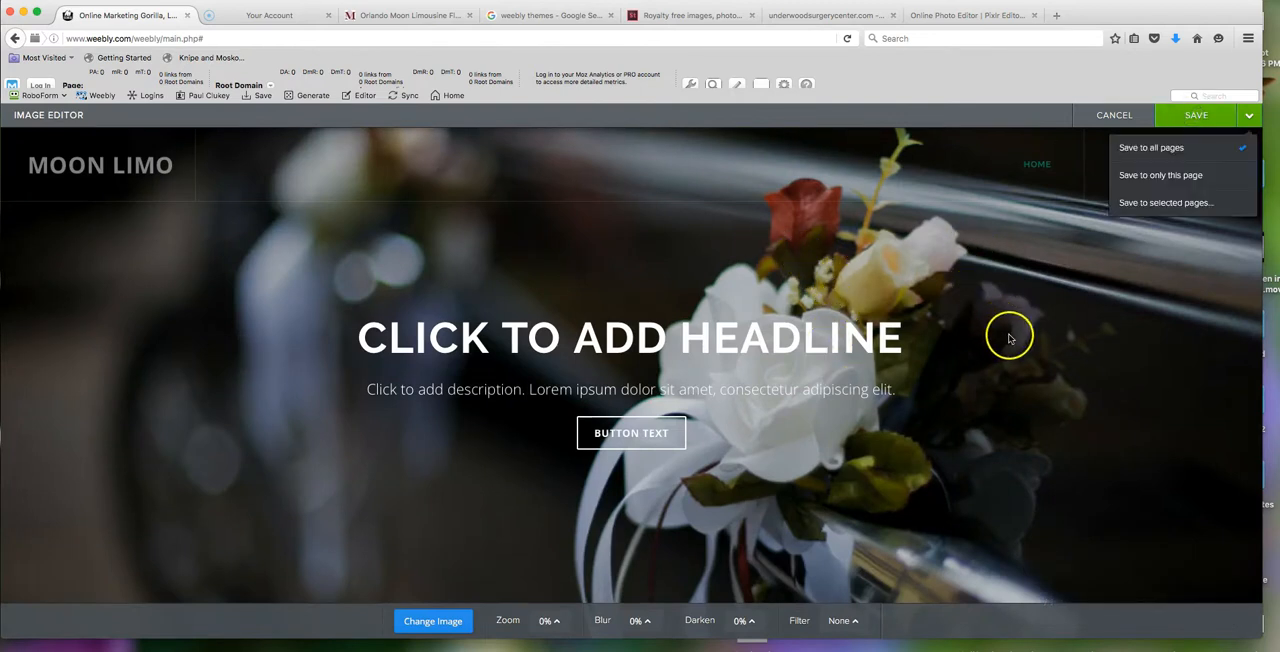
pyautogui.moveTo(1022, 366); pyautogui.dragTo(1025, 219)
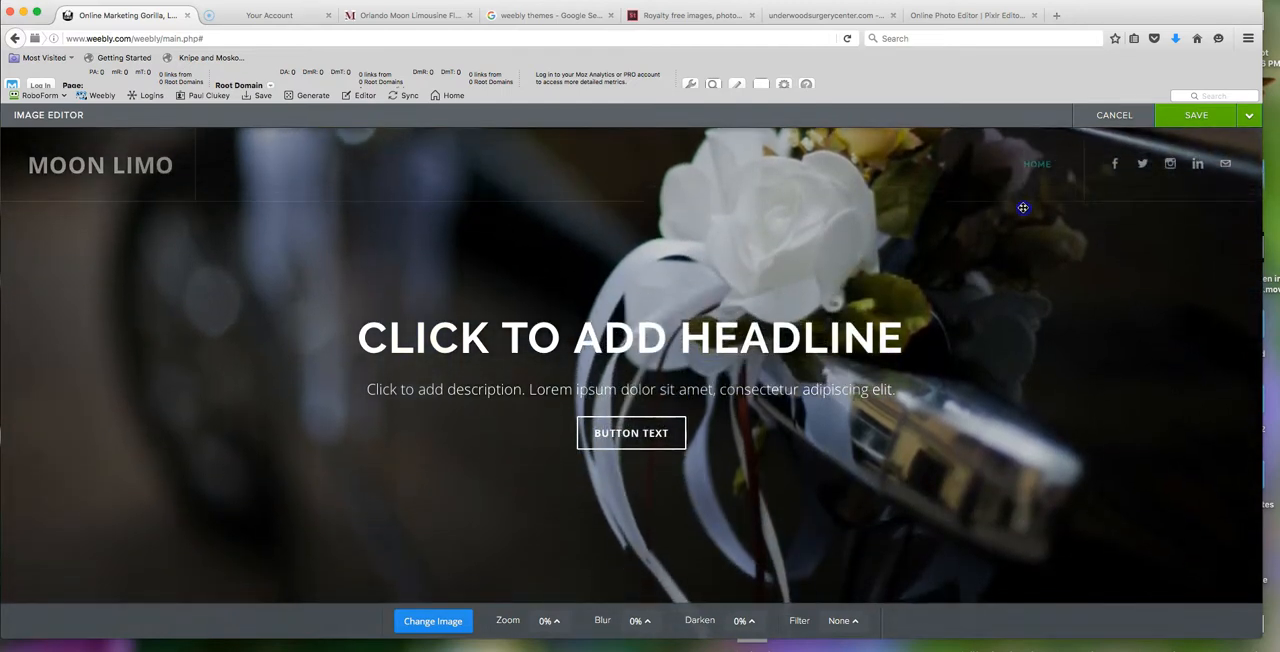
pyautogui.moveTo(1029, 305); pyautogui.dragTo(1097, 308)
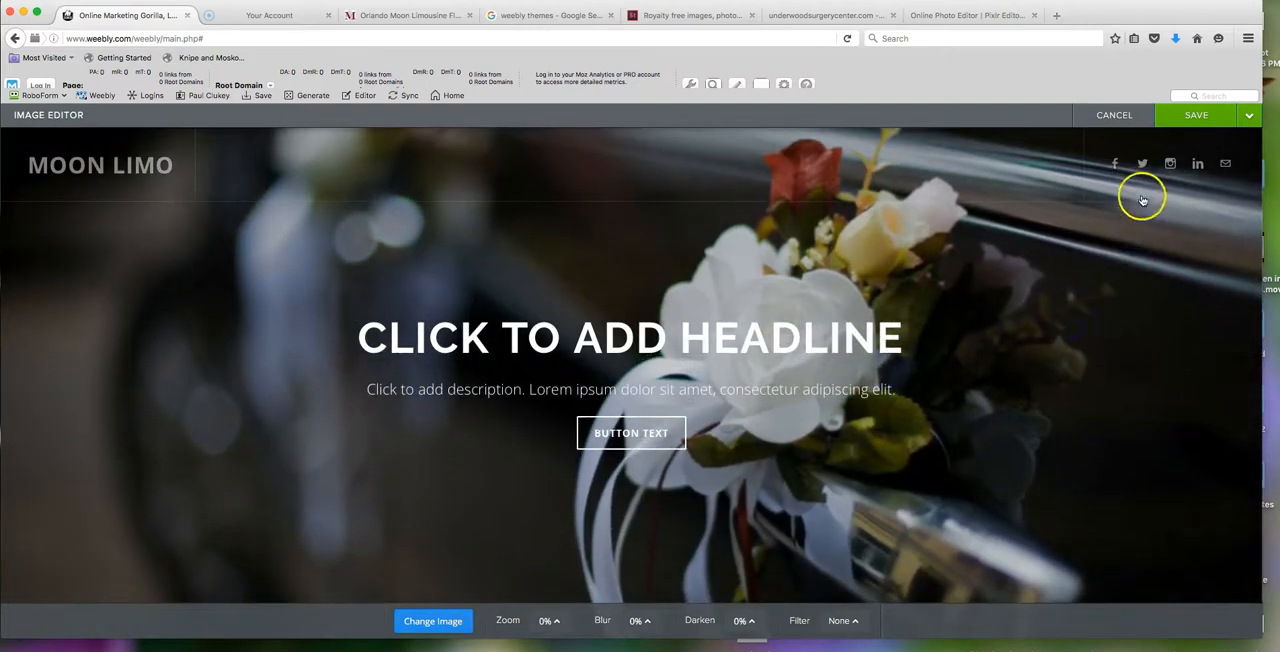
pyautogui.click(1194, 115)
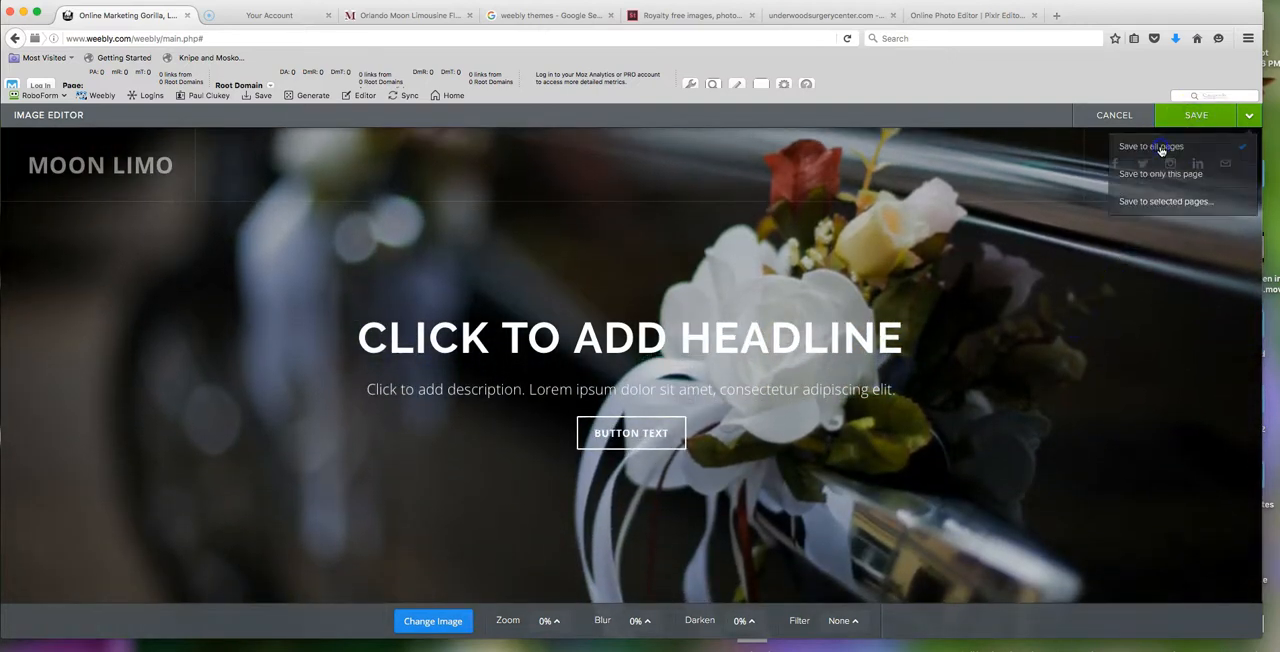
pyautogui.click(1160, 175)
# - Open Parallax.html in the theme's code editor and check the assets for the uploaded limo image file names
pyautogui.click(312, 116)
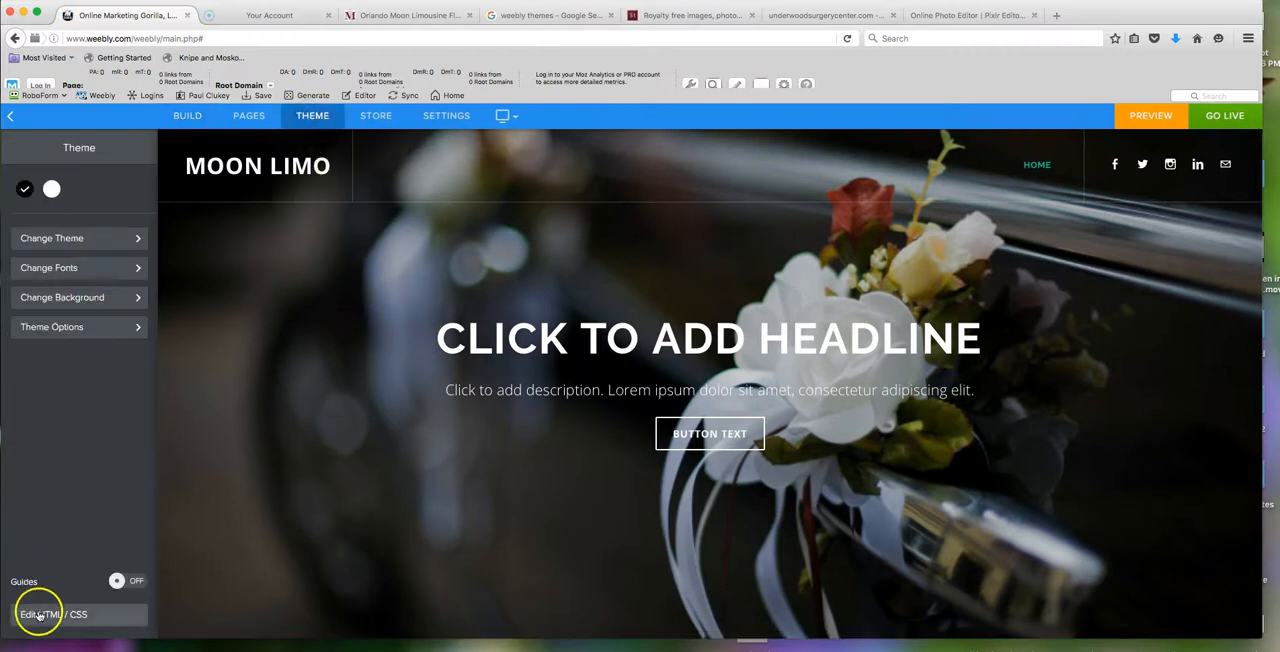
pyautogui.click(41, 612)
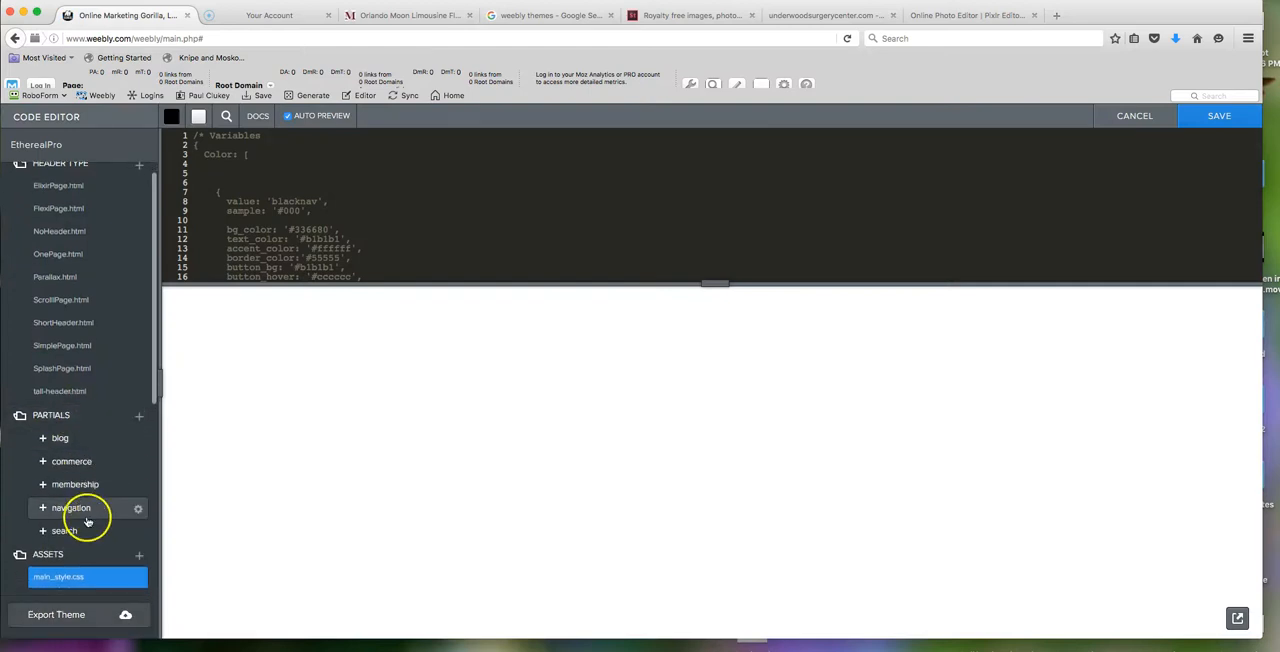
pyautogui.scroll(-1, 86, 515)
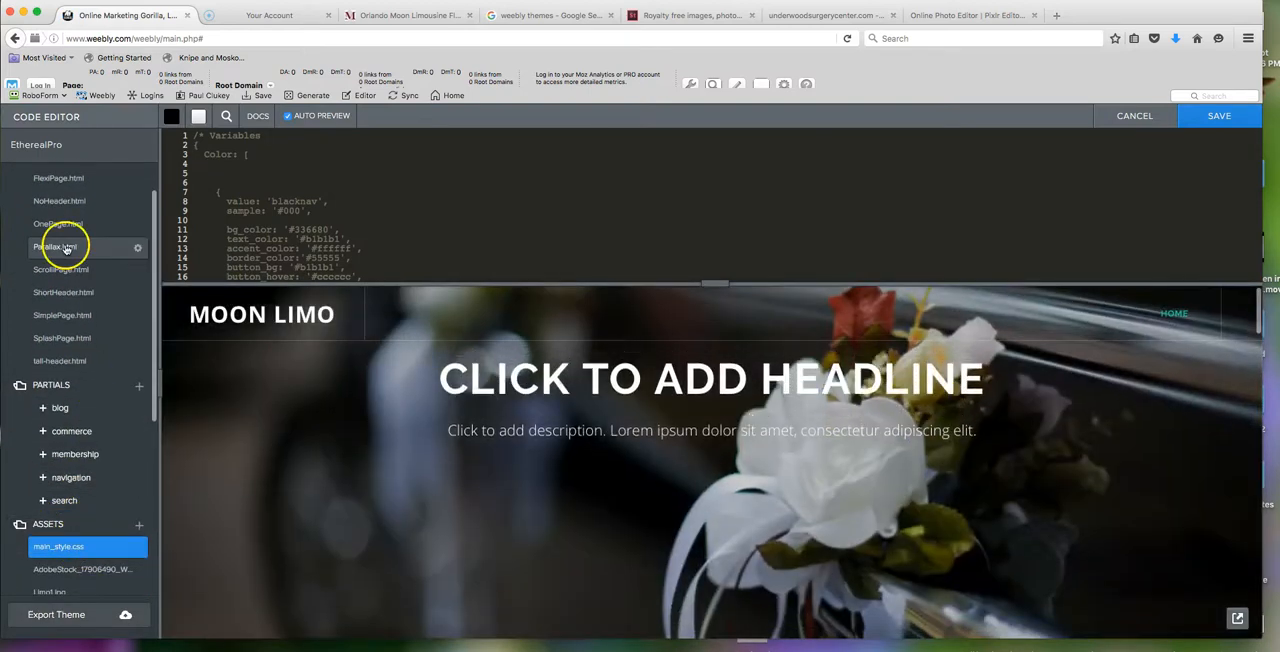
pyautogui.click(66, 246)
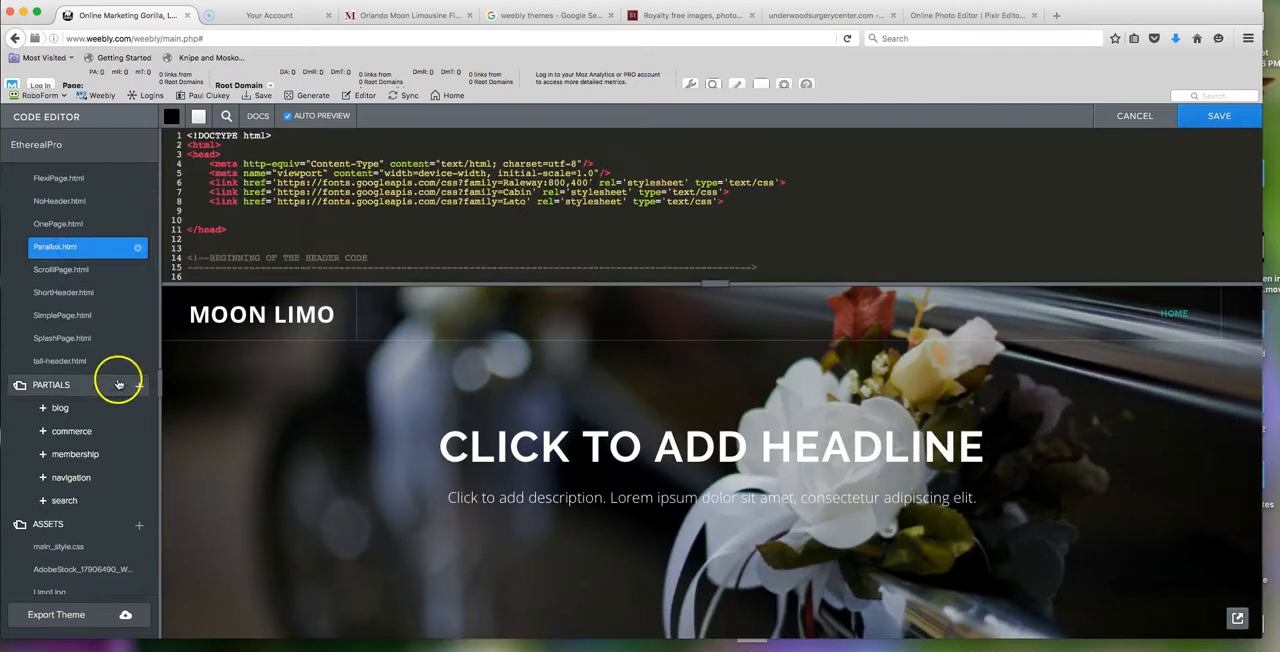
pyautogui.scroll(-7, 116, 392)
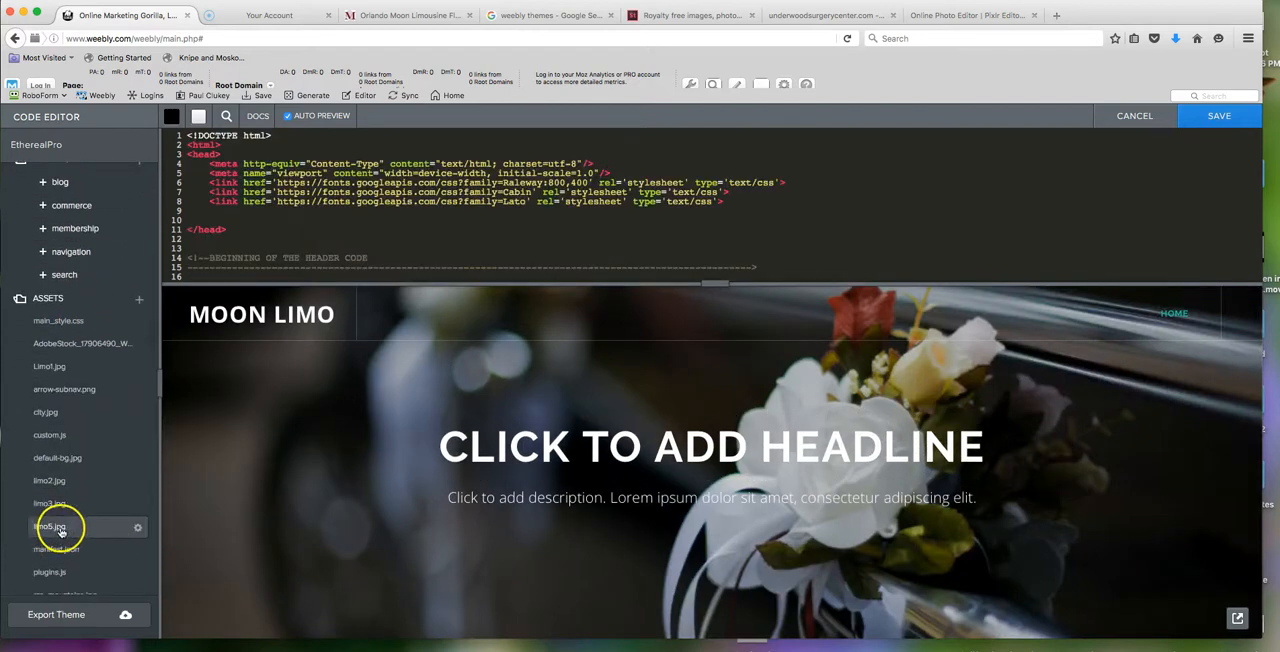
# - Replace rsz_mountains.jpg with limo5.jpg as the background image of section 6 in Parallax.html and save the theme
pyautogui.scroll(-13, 536, 233)
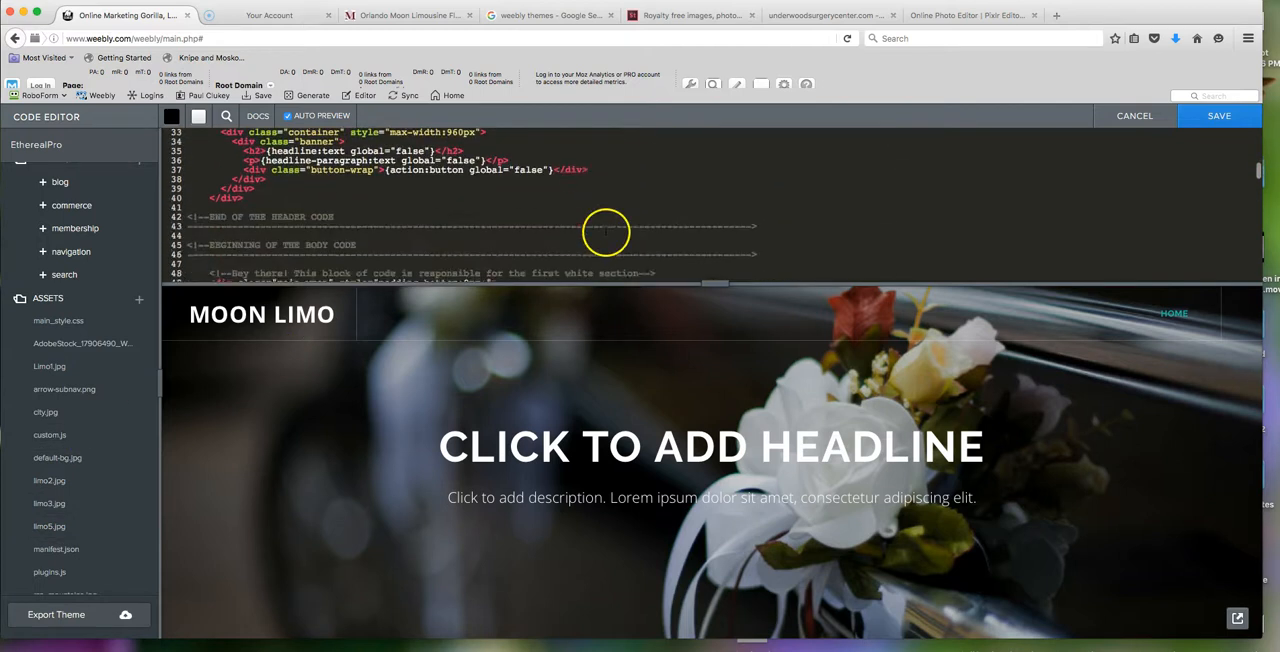
pyautogui.scroll(-4, 530, 224)
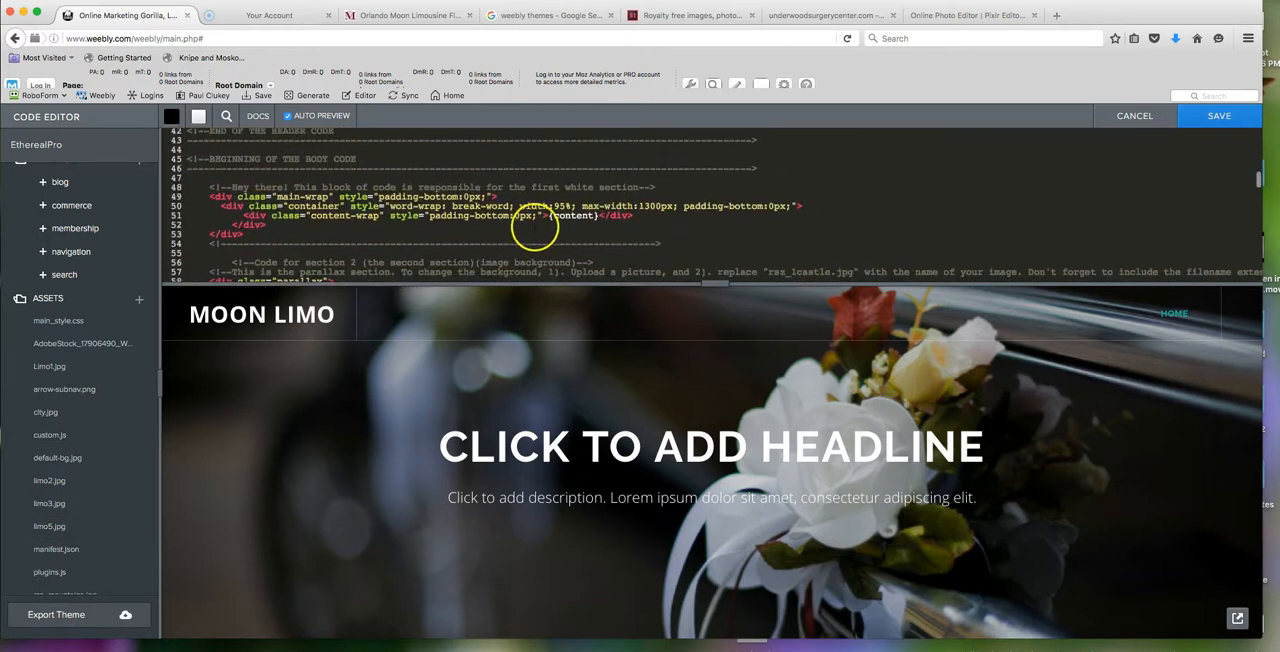
pyautogui.scroll(-2, 540, 224)
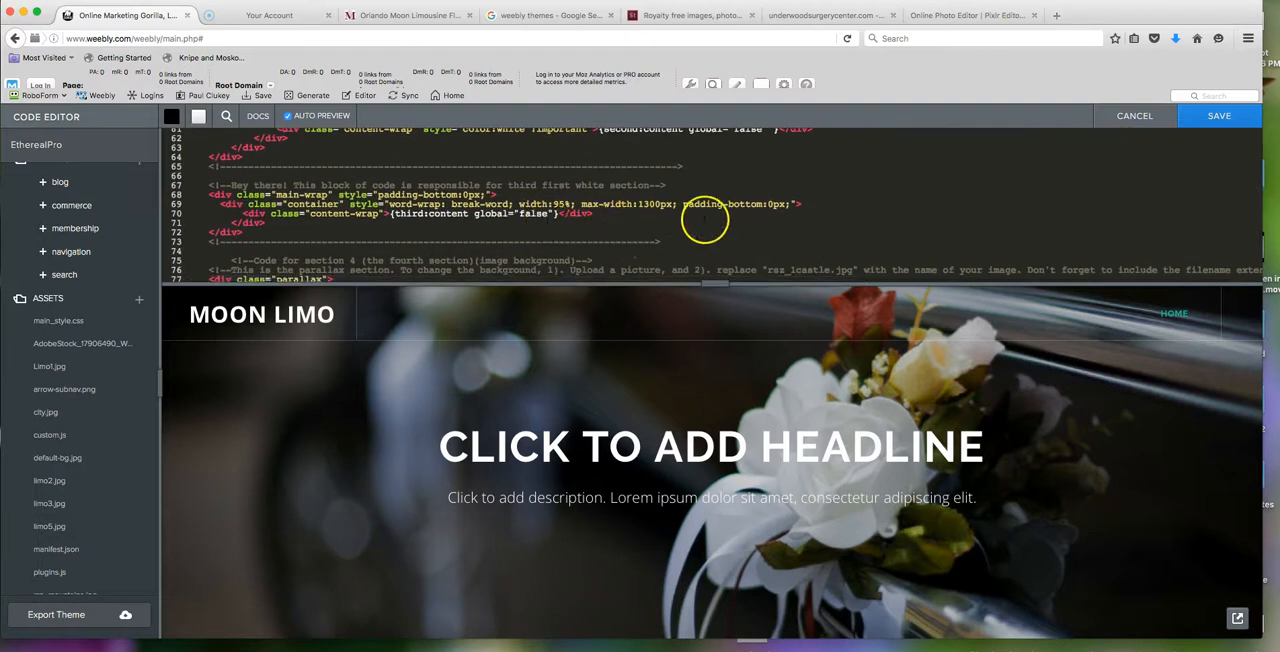
pyautogui.scroll(-3, 710, 218)
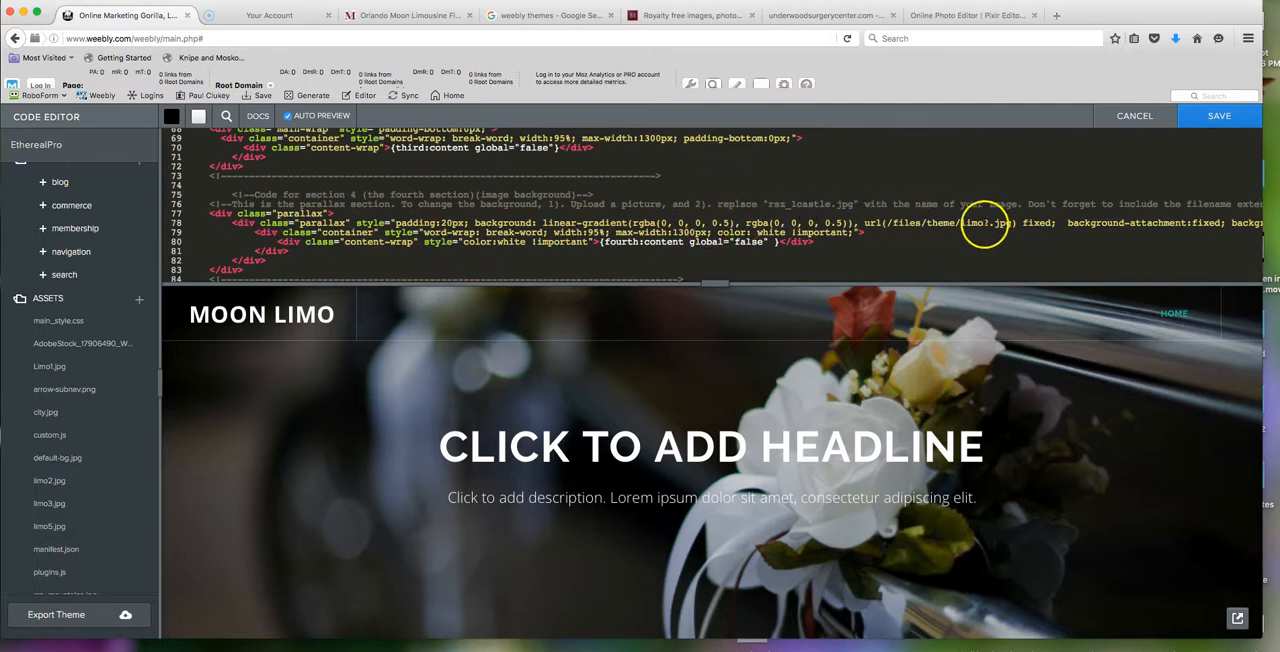
pyautogui.scroll(-7, 985, 228)
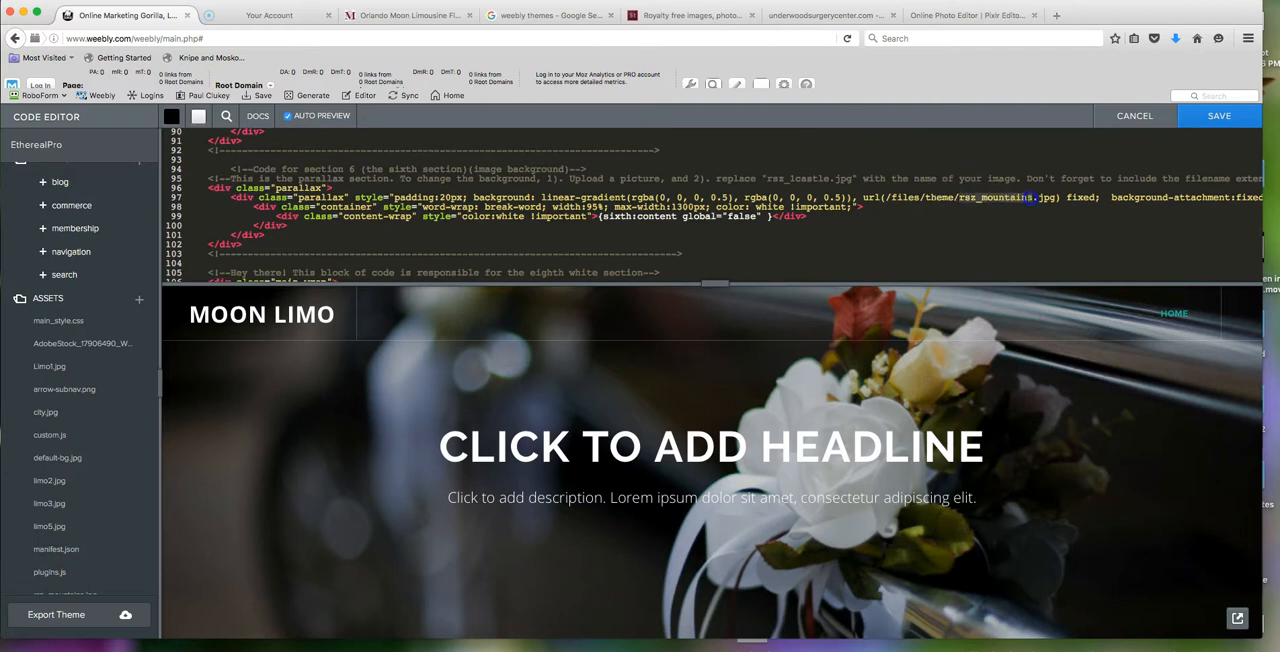
pyautogui.write('limo5')
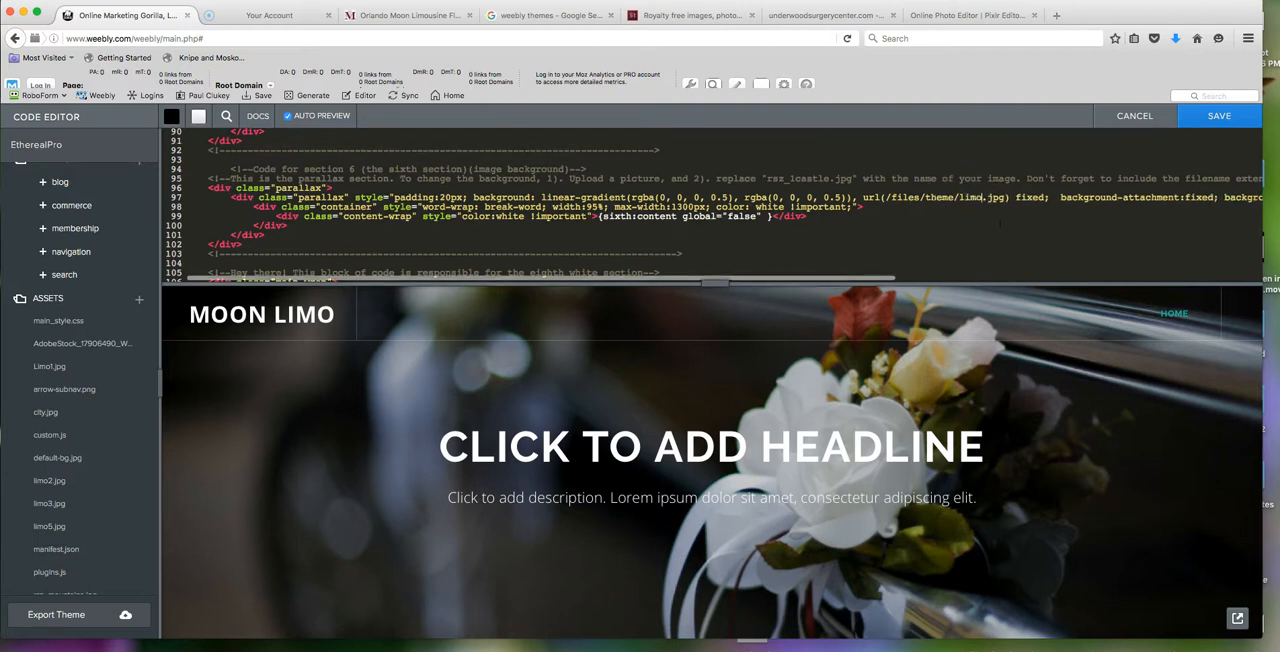
pyautogui.click(1207, 119)
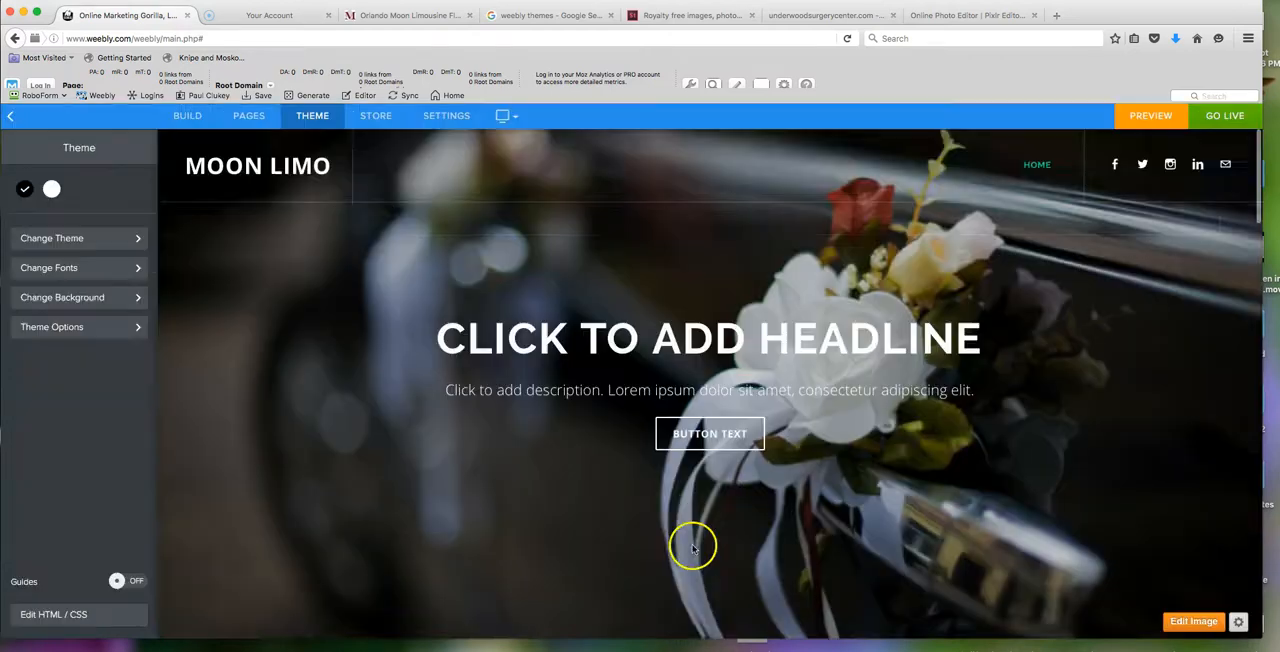
# - Return to building the page, preview the website and look through the header and all section backgrounds
pyautogui.scroll(-5, 691, 543)
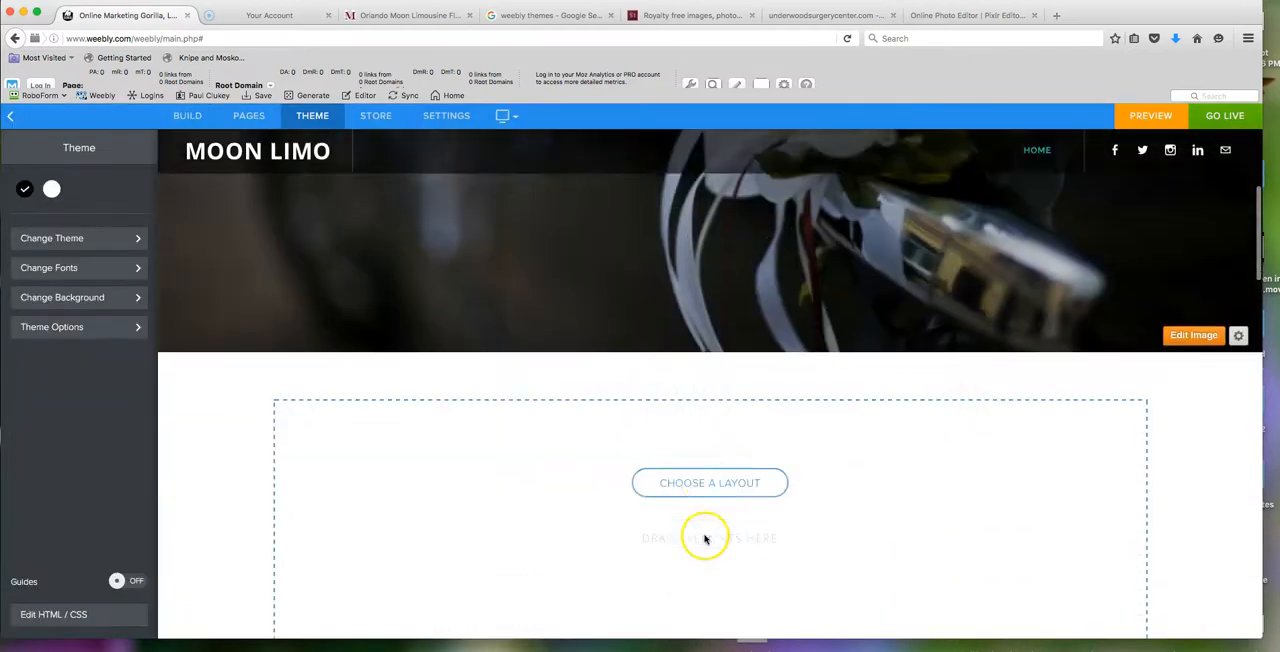
pyautogui.scroll(5, 706, 535)
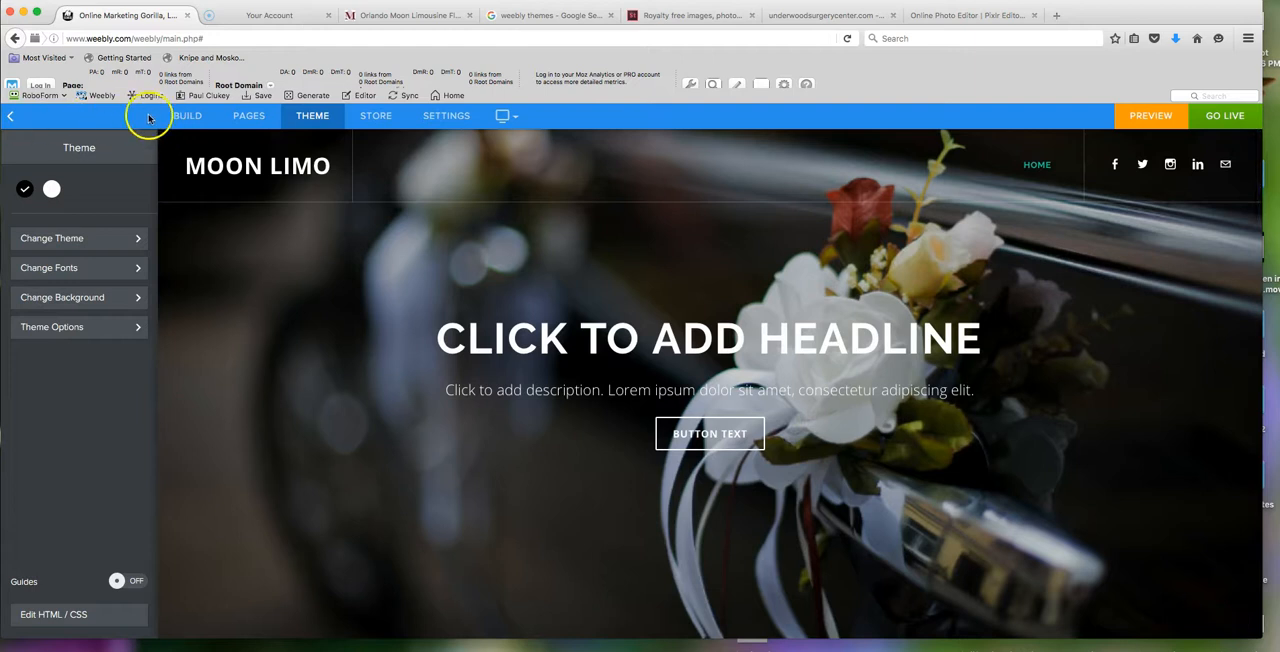
pyautogui.click(187, 117)
pyautogui.click(1137, 116)
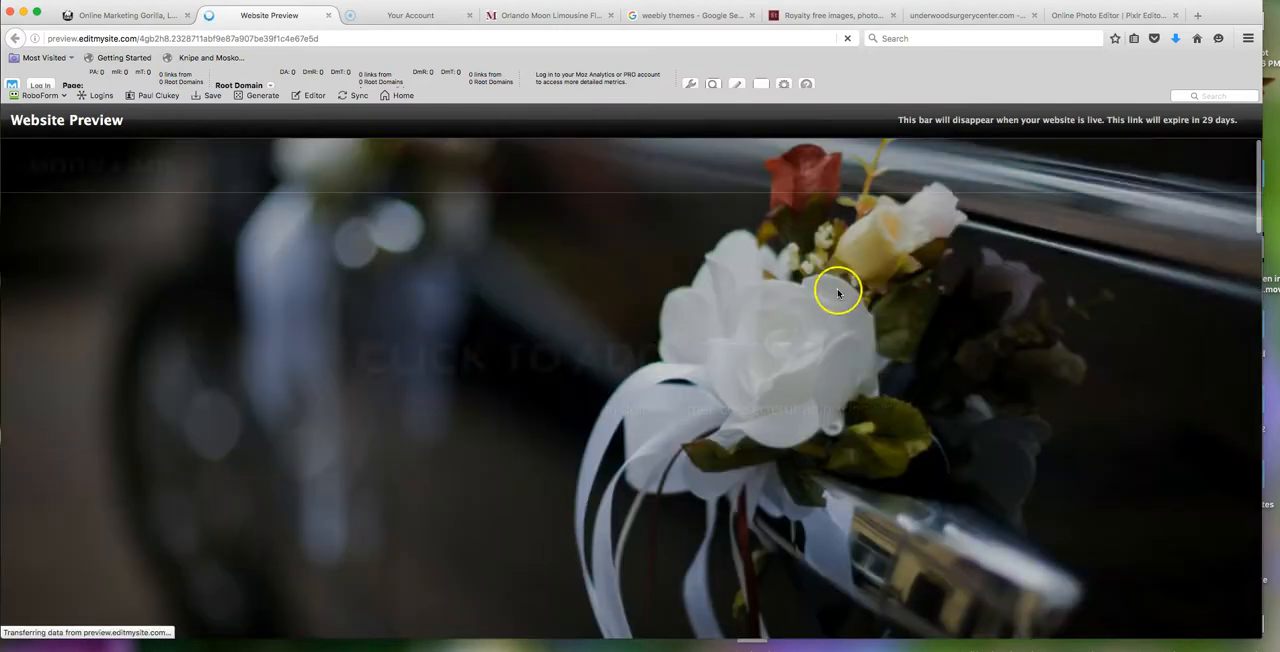
pyautogui.scroll(-5, 1015, 363)
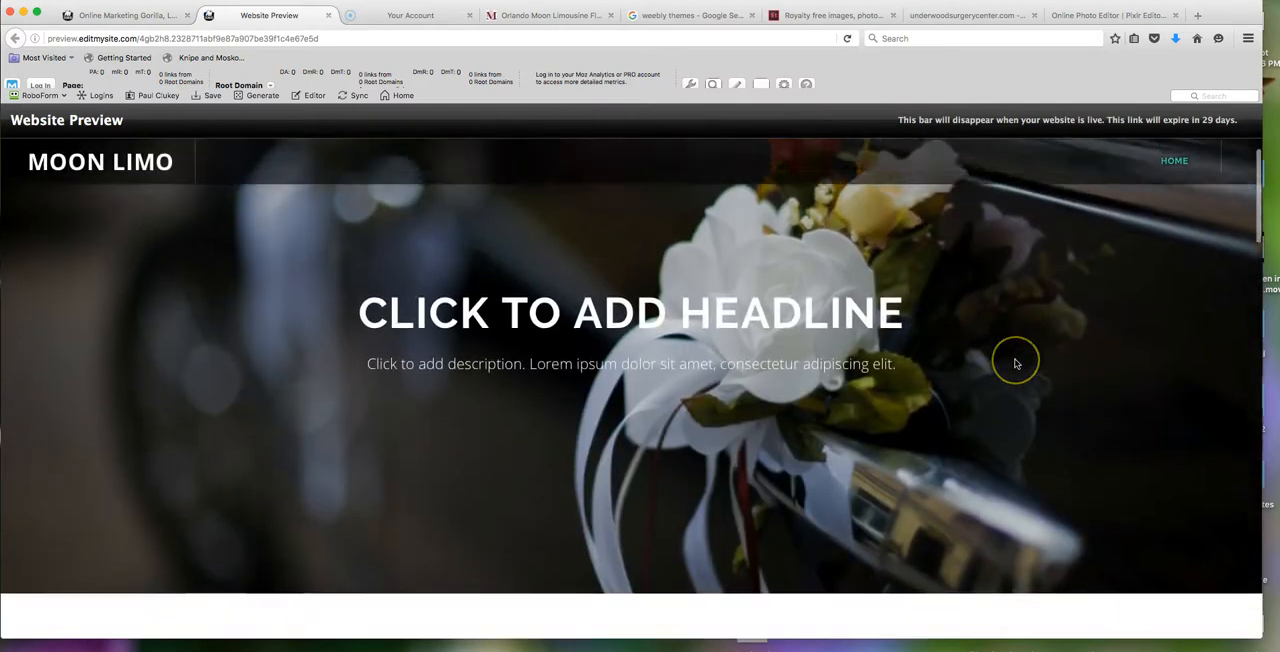
pyautogui.scroll(-8, 1015, 363)
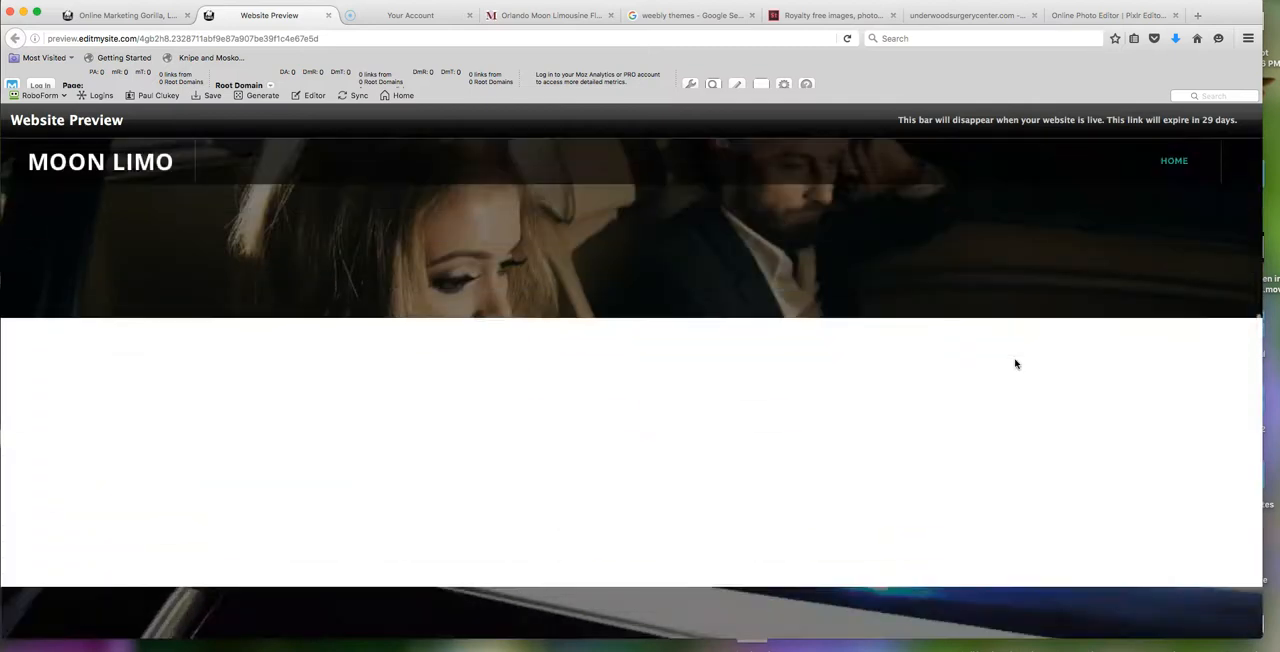
pyautogui.scroll(-8, 1015, 363)
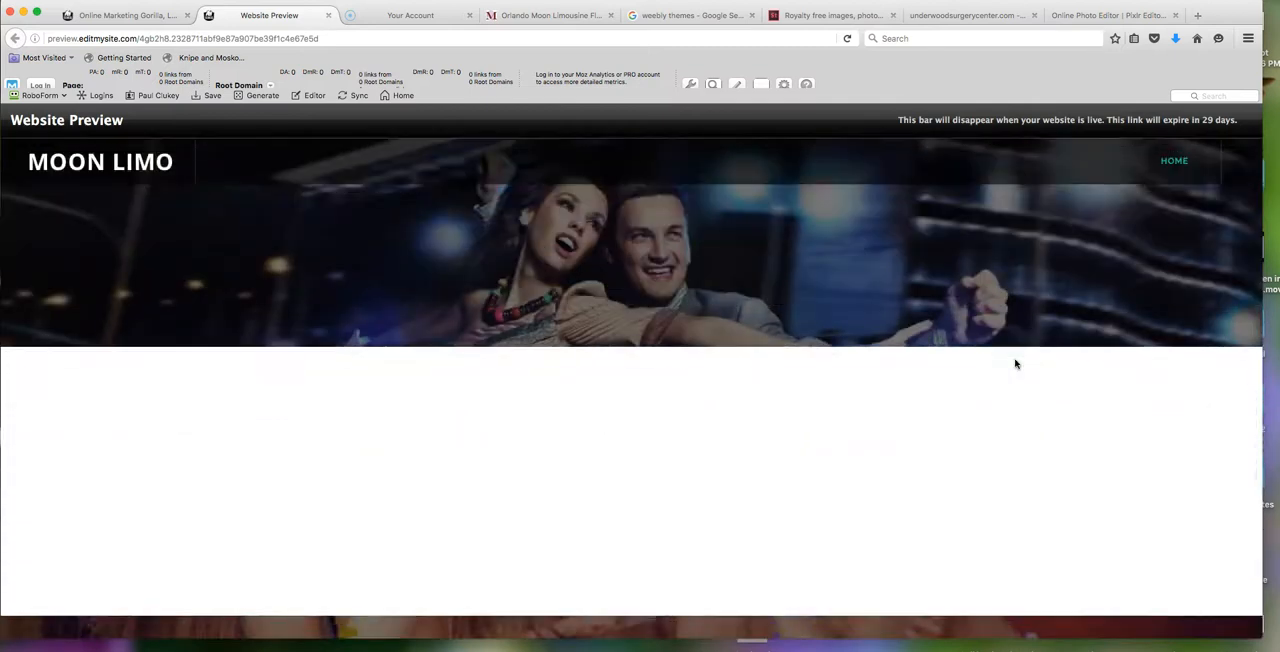
pyautogui.scroll(-3, 1015, 363)
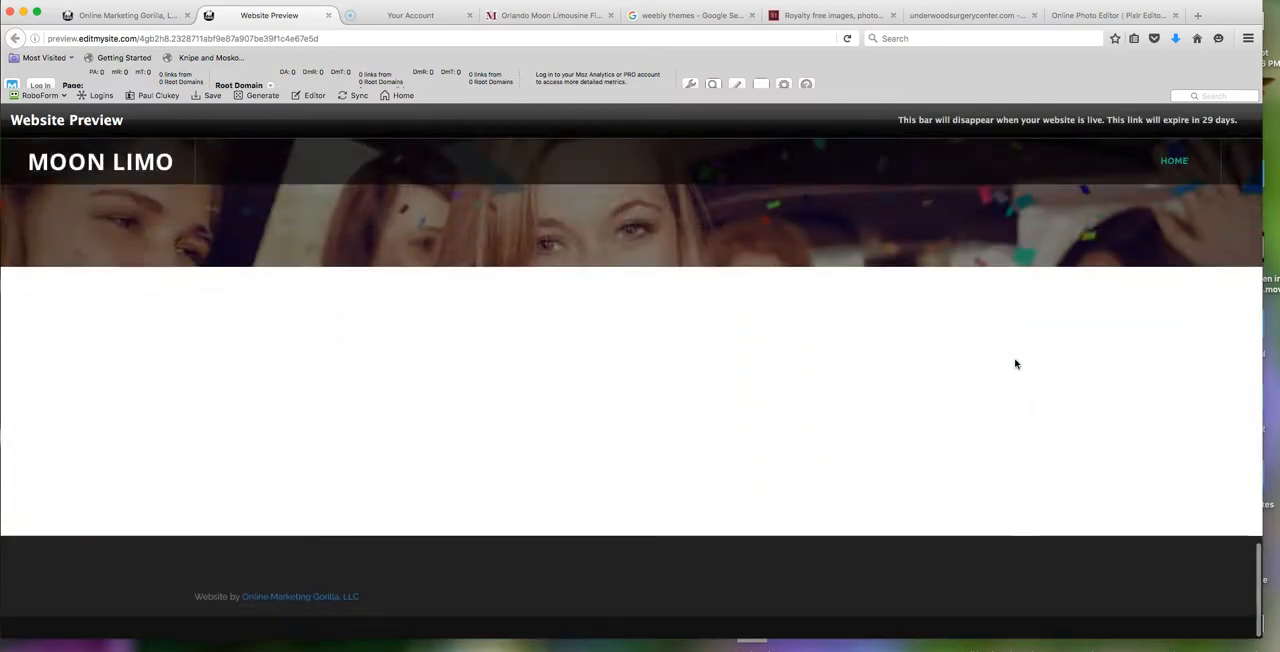
pyautogui.scroll(20, 1014, 370)
pyautogui.scroll(3, 1013, 375)
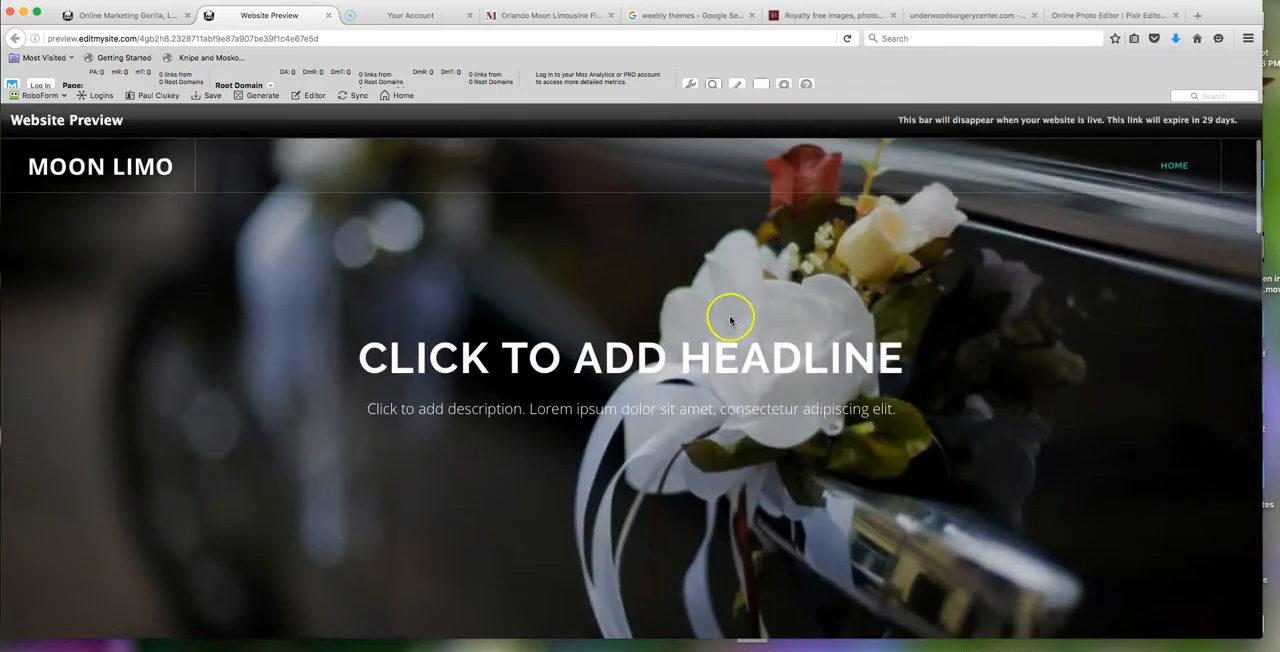
# - Switch to the existing Moon Limousine website and capture its header logo as a screenshot
pyautogui.click(103, 16)
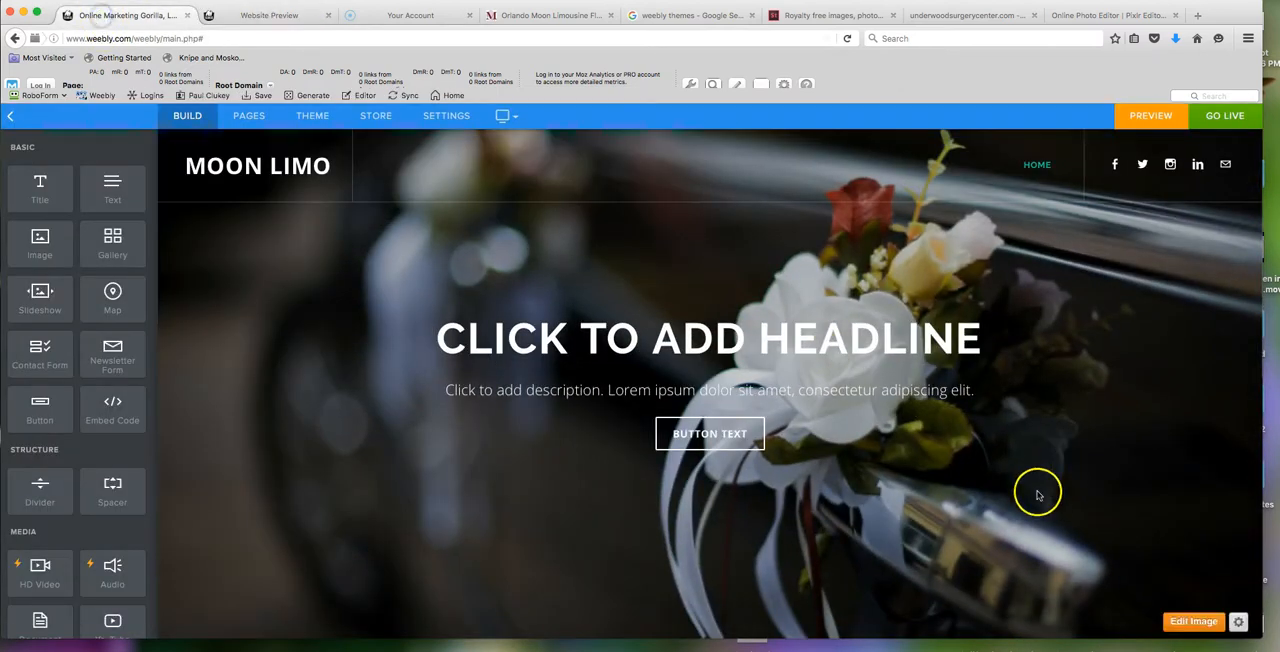
pyautogui.click(525, 15)
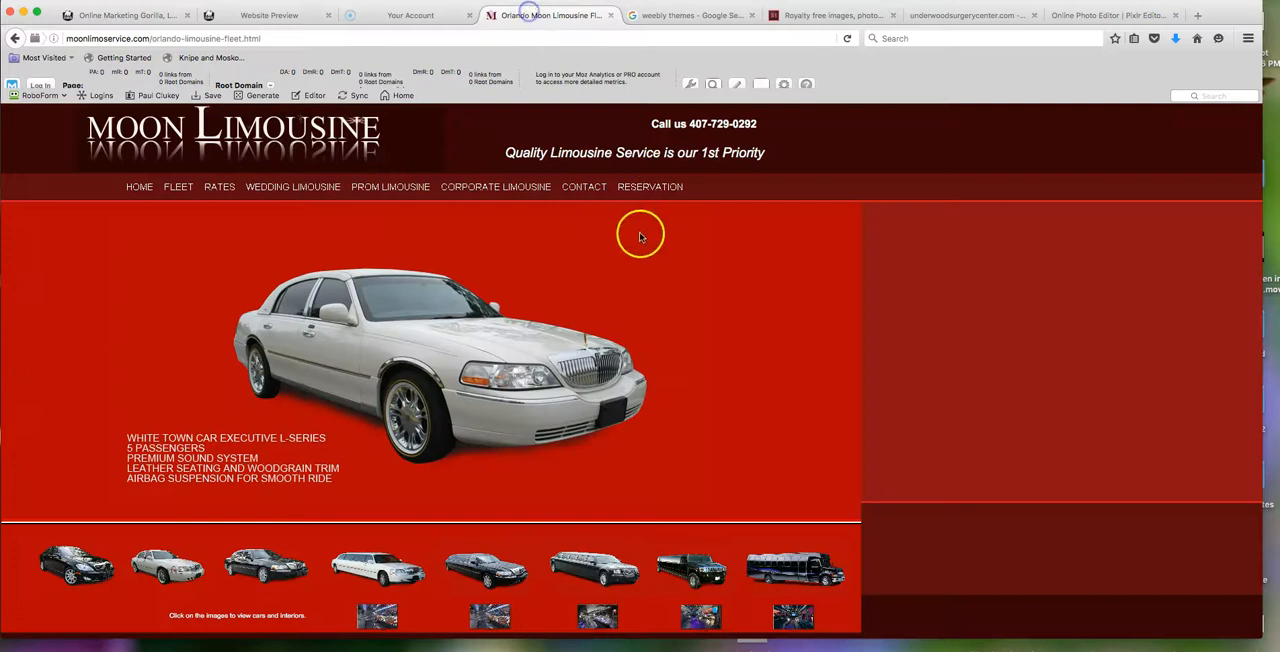
pyautogui.scroll(-3, 548, 403)
pyautogui.scroll(3, 523, 360)
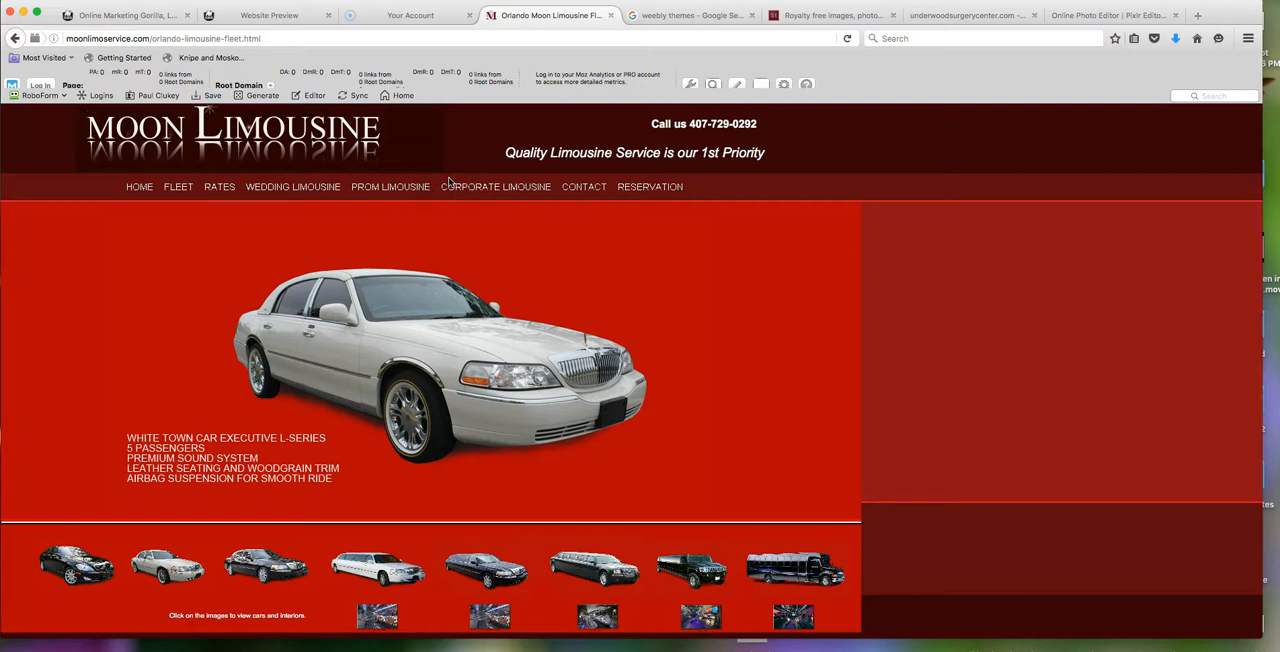
pyautogui.moveTo(74, 107); pyautogui.dragTo(395, 174)
pyautogui.click(371, 133)
# - Back in the Weebly editor, change the site title from text to a logo and upload the captured Moon Limousine logo from the Desktop
pyautogui.click(114, 17)
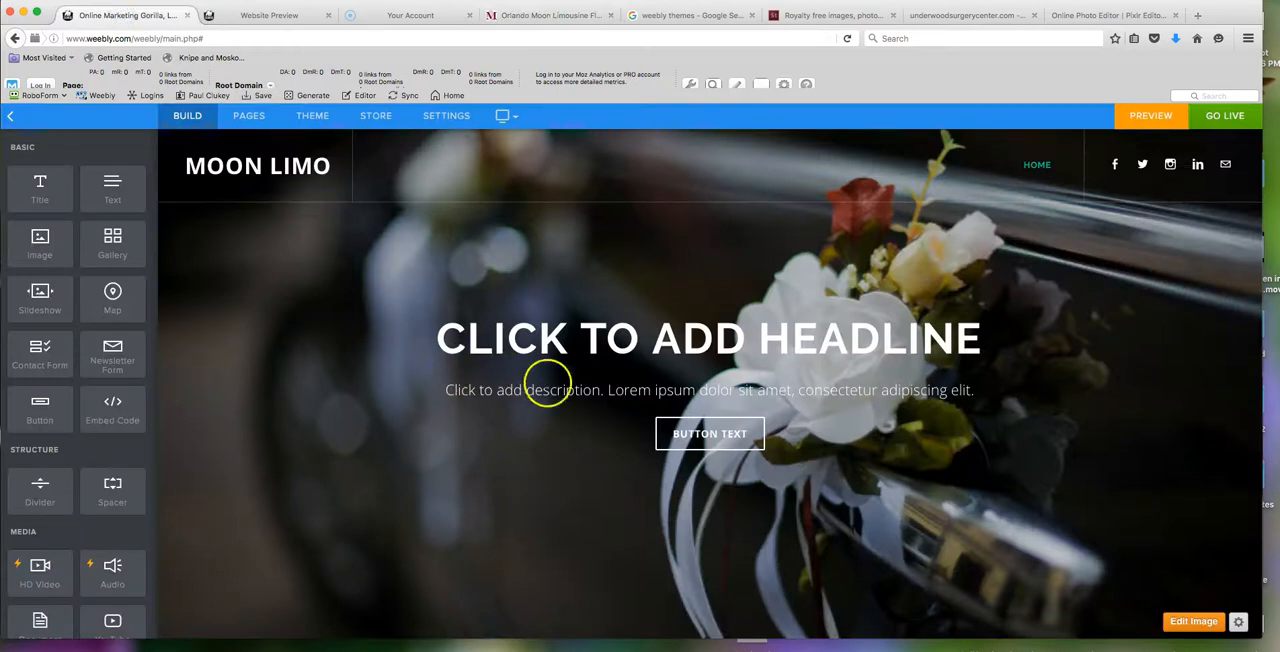
pyautogui.click(282, 167)
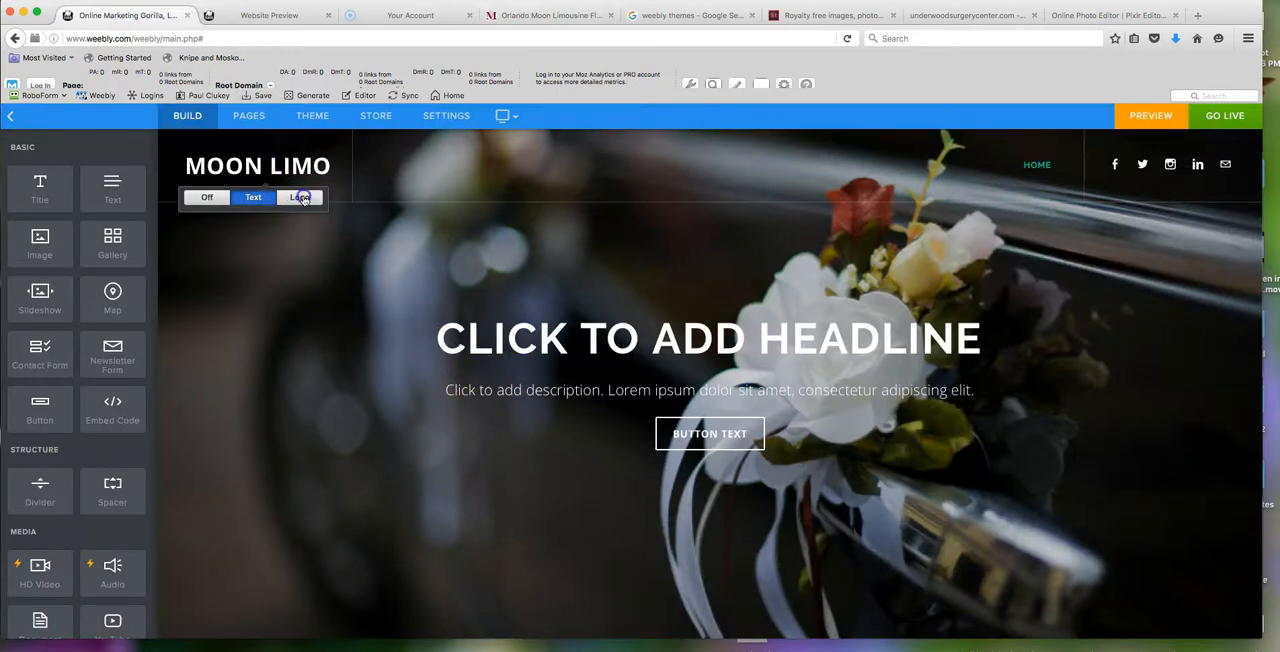
pyautogui.click(300, 197)
pyautogui.click(629, 456)
pyautogui.scroll(3, 640, 200)
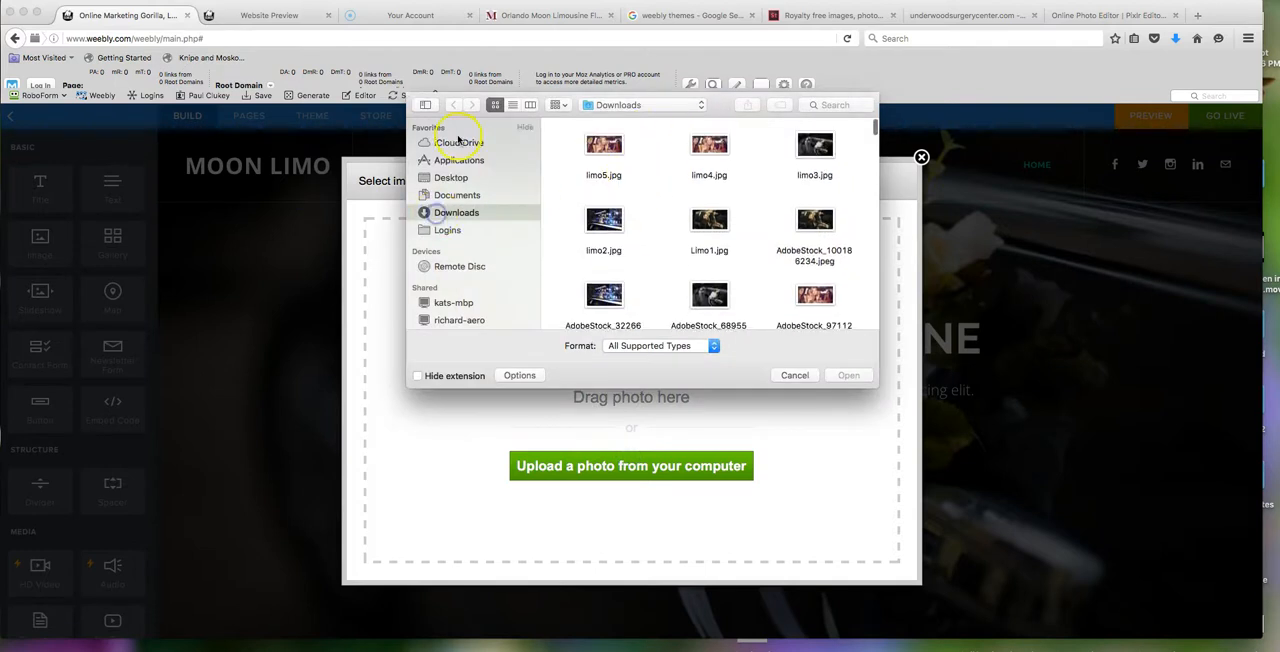
pyautogui.click(466, 177)
pyautogui.doubleClick(606, 143)
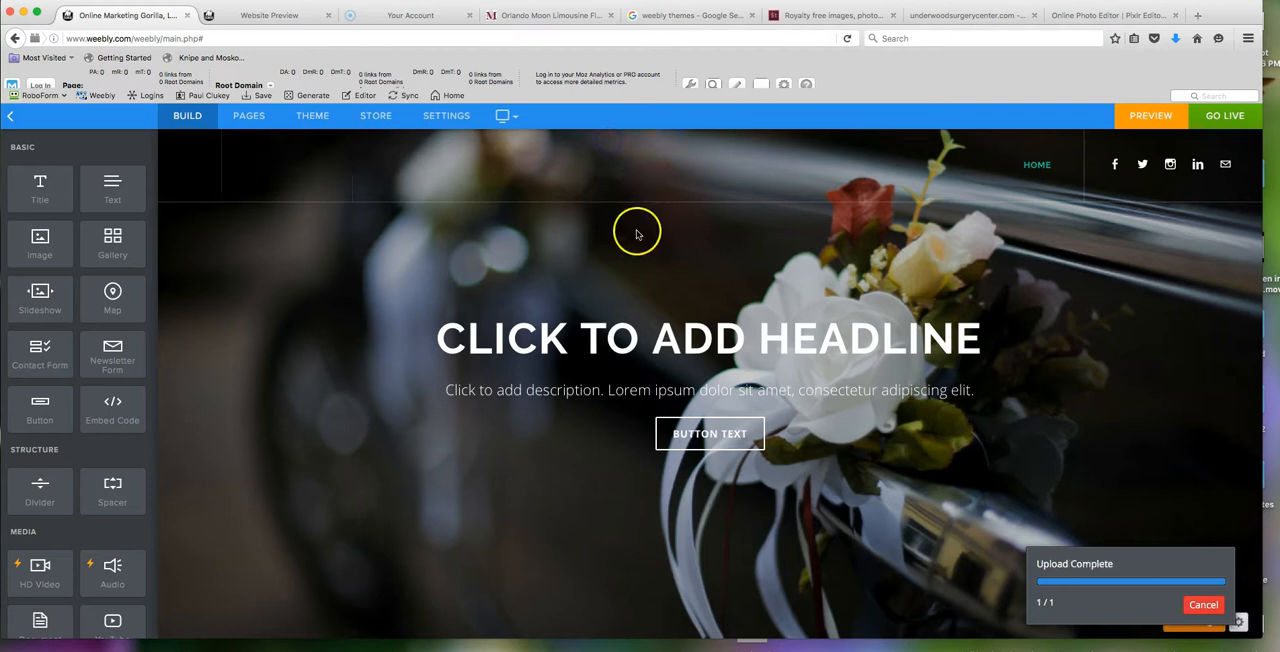
pyautogui.scroll(-3, 506, 254)
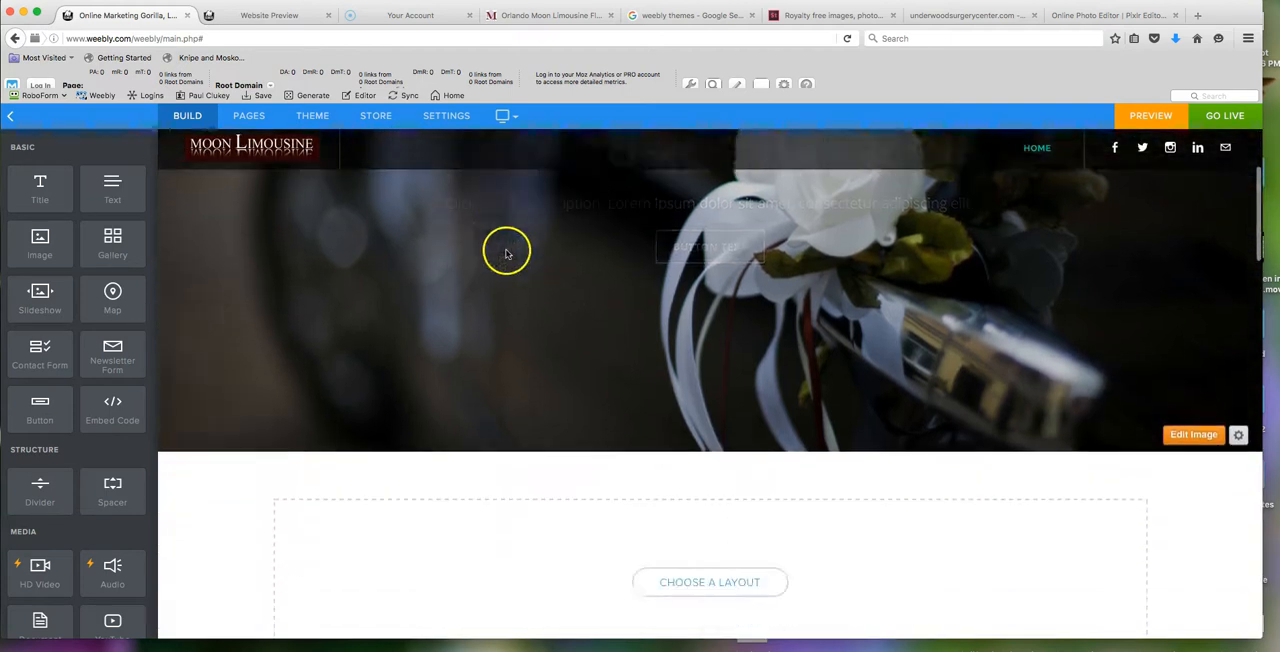
# - Open the Moon Limousine header logo in the image editor and enlarge it
pyautogui.scroll(-5, 794, 429)
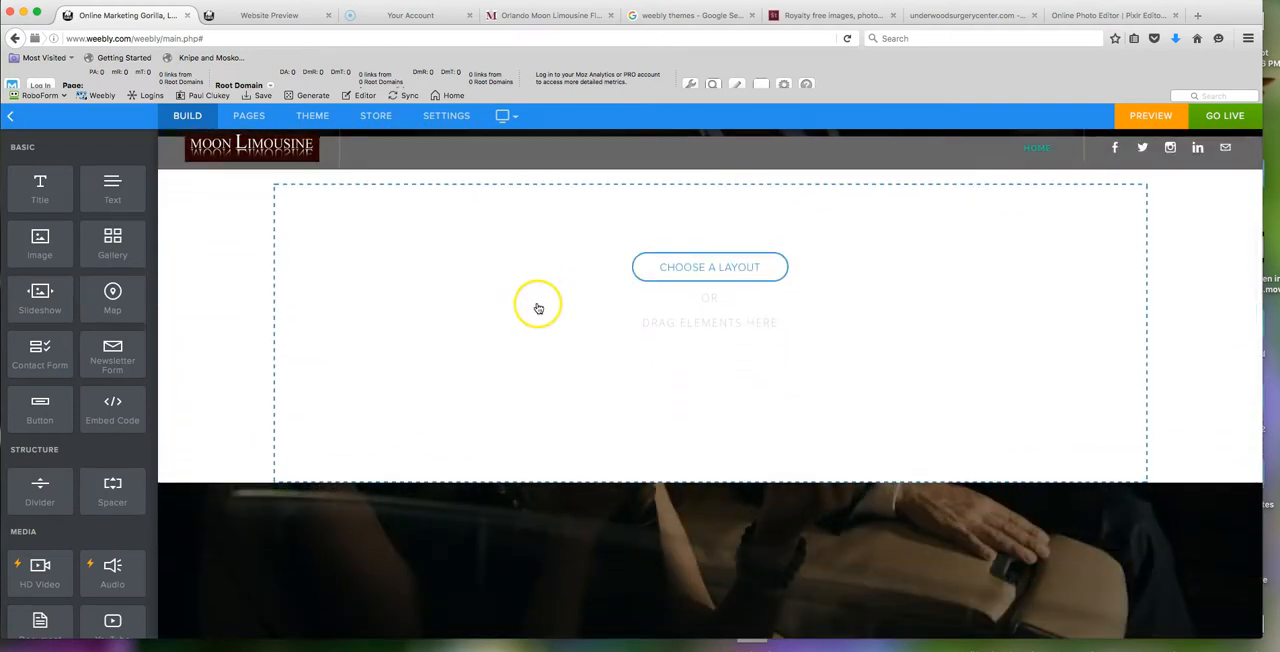
pyautogui.scroll(3, 538, 308)
pyautogui.click(300, 157)
pyautogui.click(340, 178)
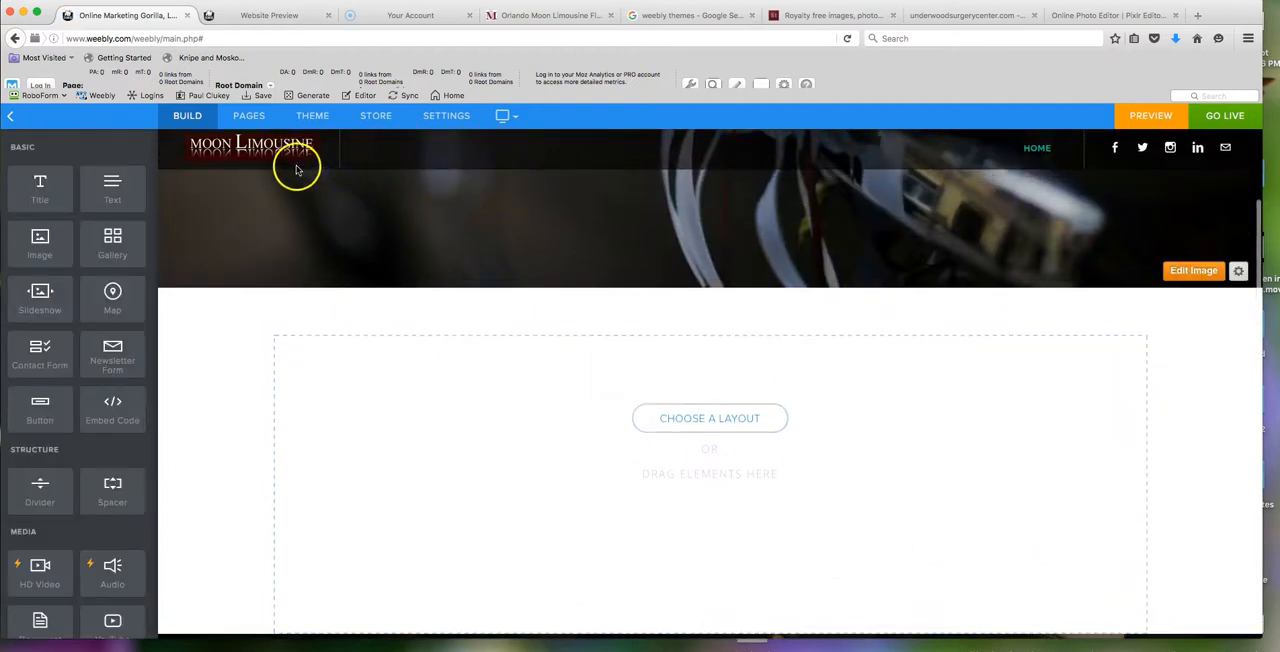
pyautogui.click(296, 170)
pyautogui.click(340, 178)
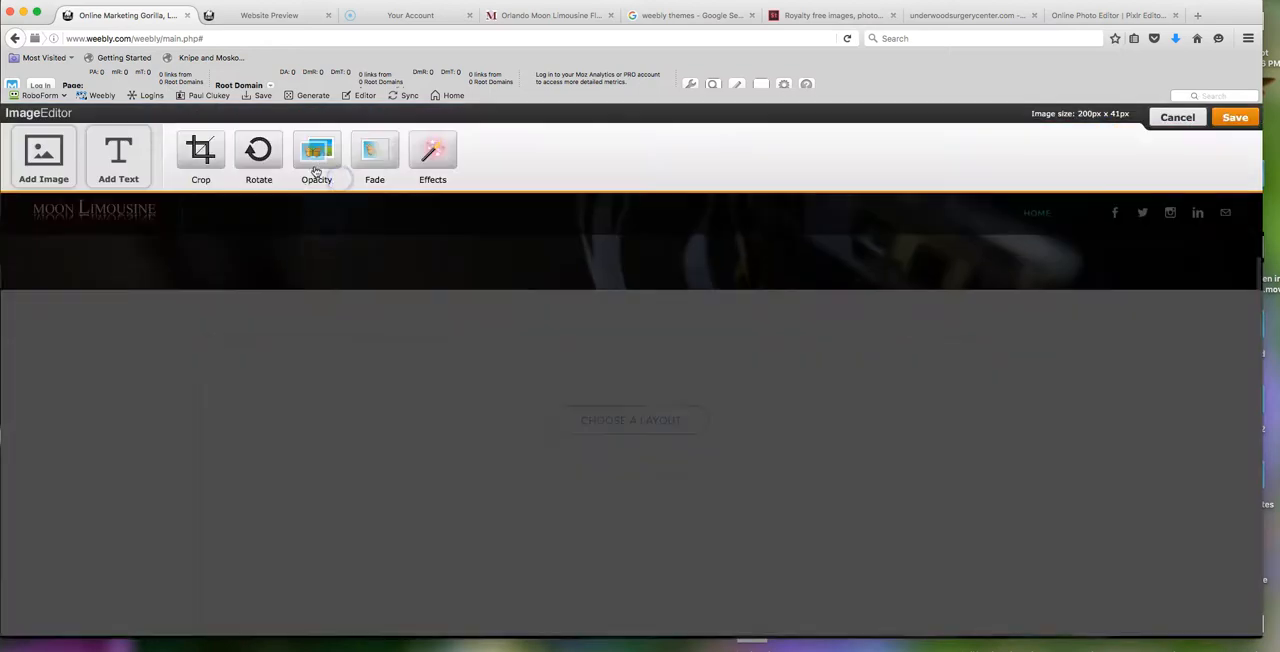
pyautogui.moveTo(163, 229); pyautogui.dragTo(295, 322)
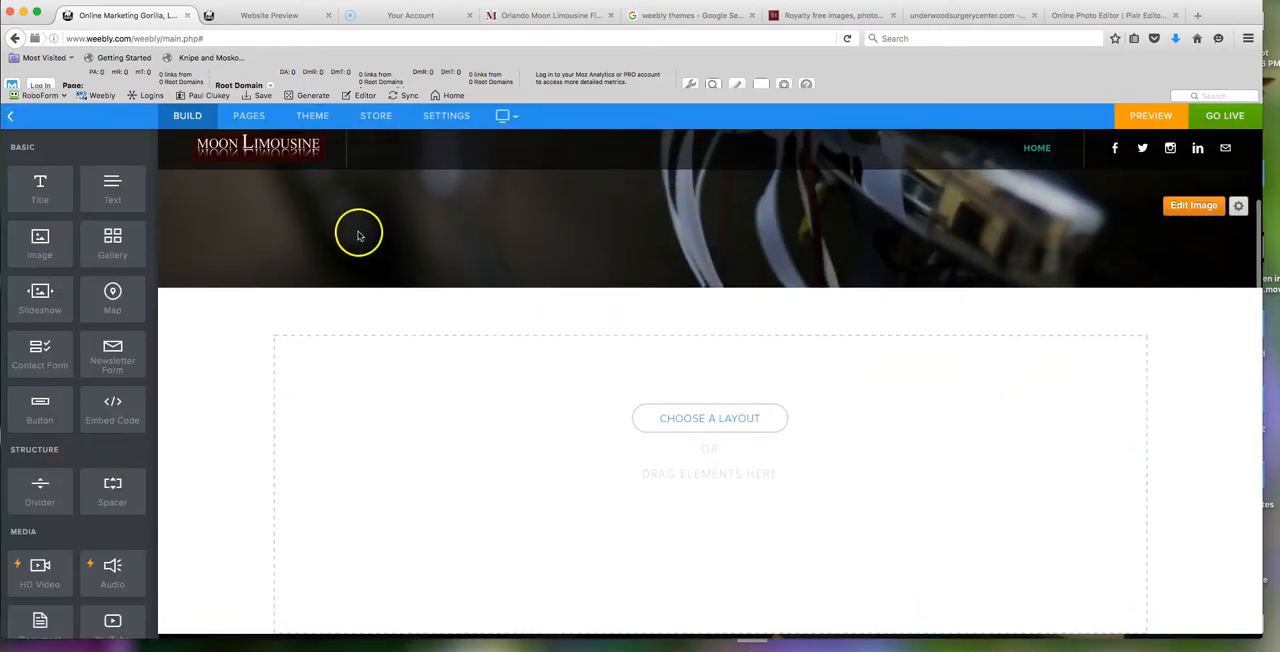
# - Switch to the existing Moon Limousine website and look over its fleet page and home page for content to reuse
pyautogui.scroll(-2, 563, 416)
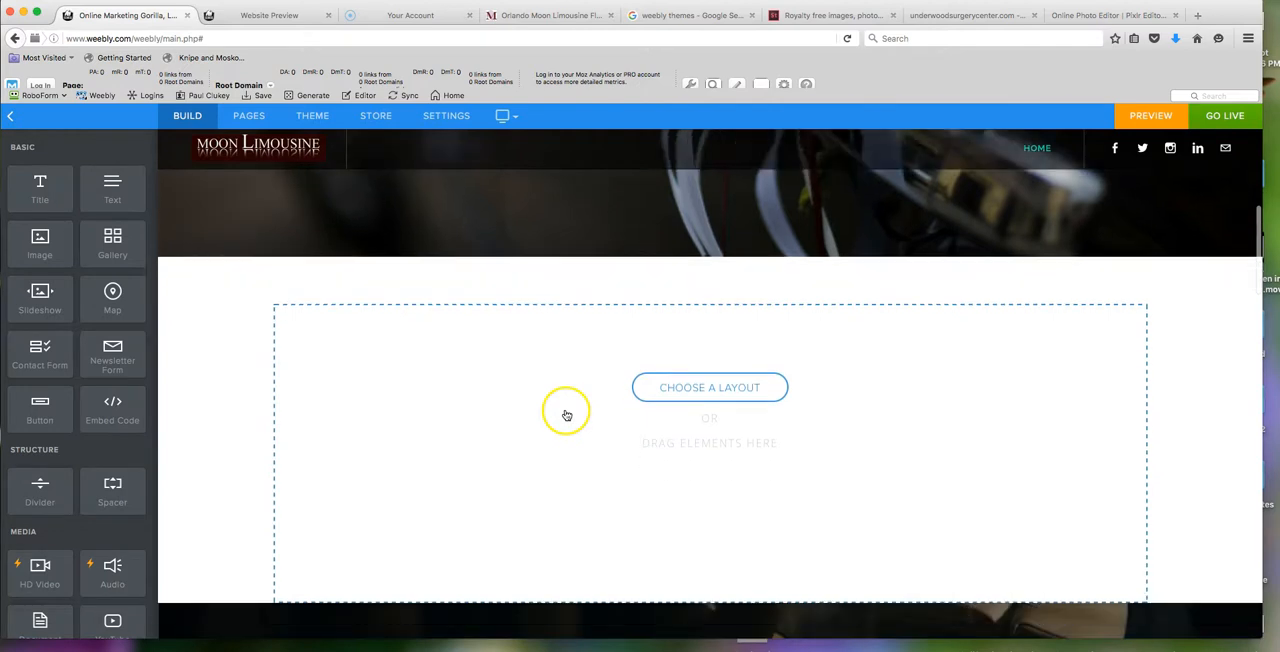
pyautogui.scroll(5, 580, 415)
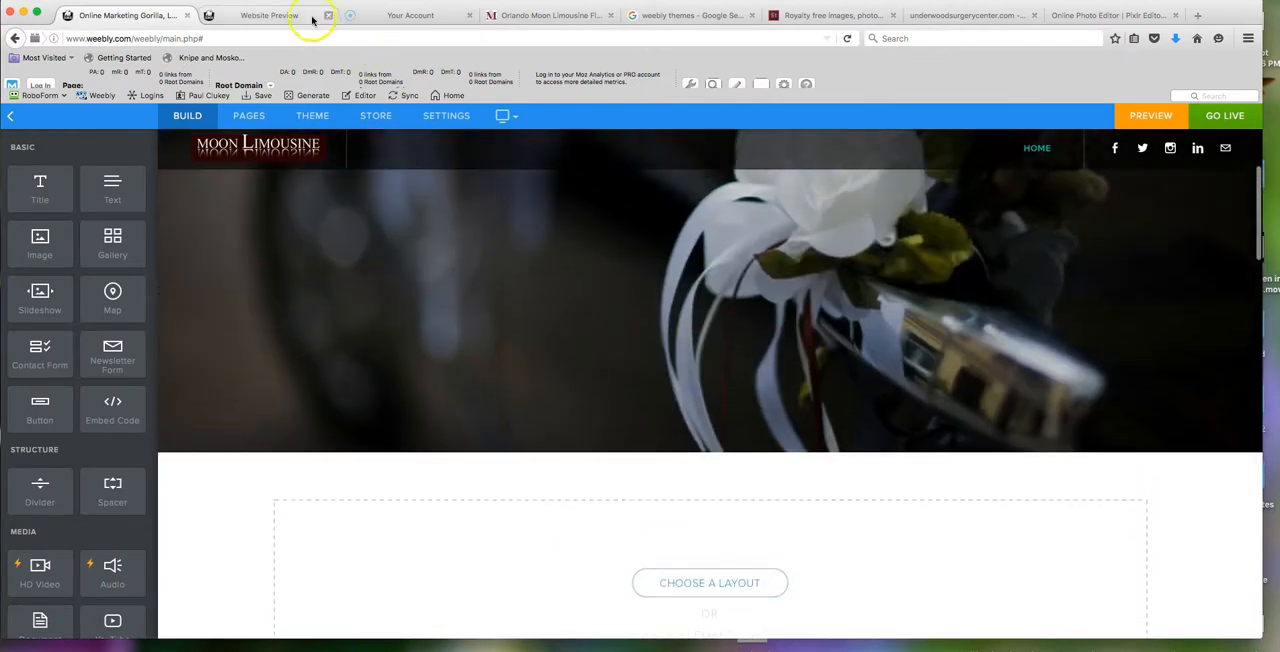
pyautogui.click(506, 16)
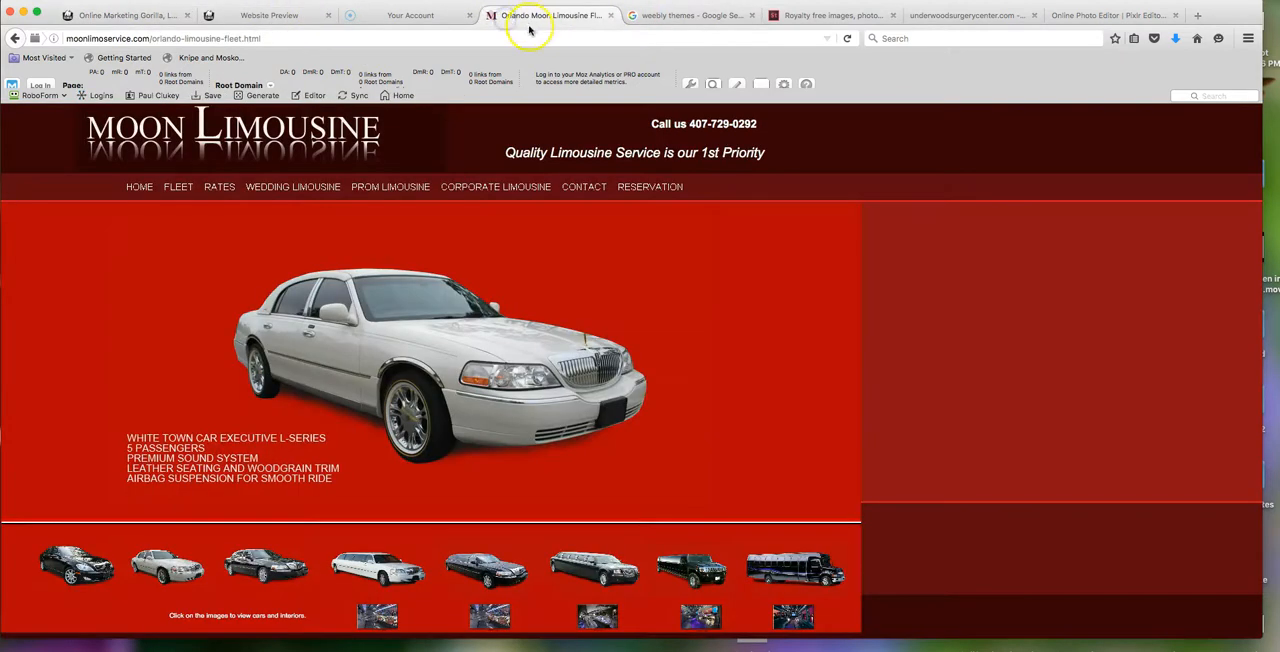
pyautogui.scroll(-4, 623, 420)
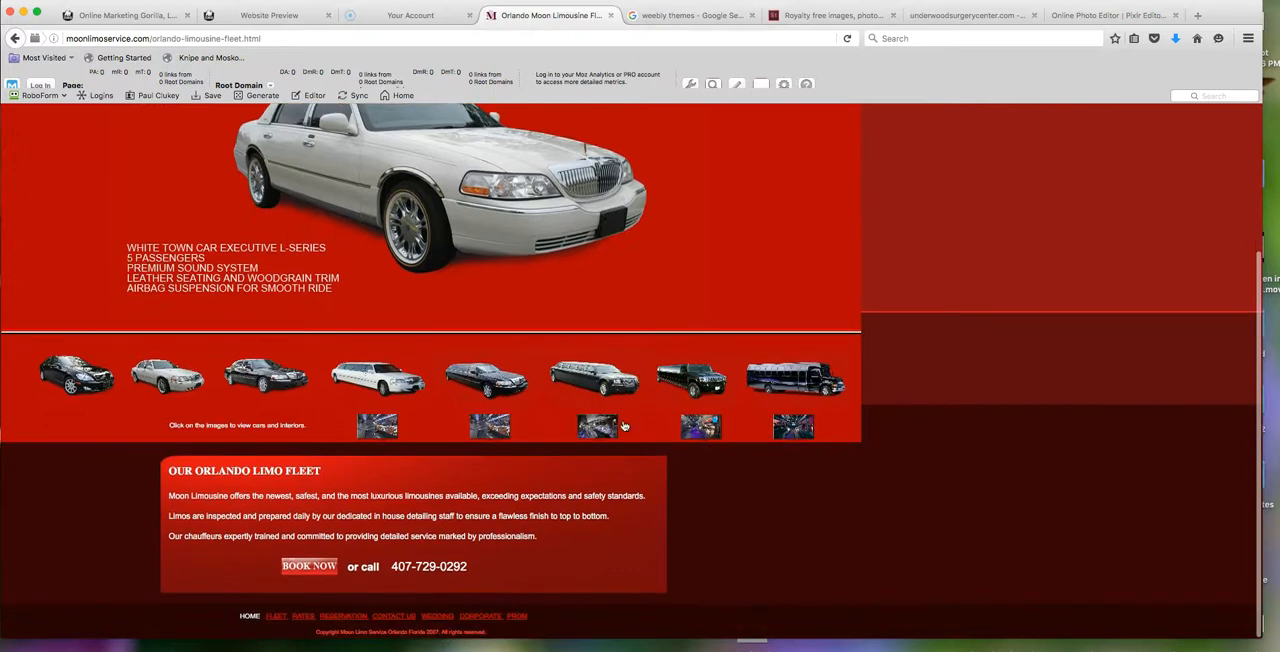
pyautogui.click(623, 427)
pyautogui.click(139, 188)
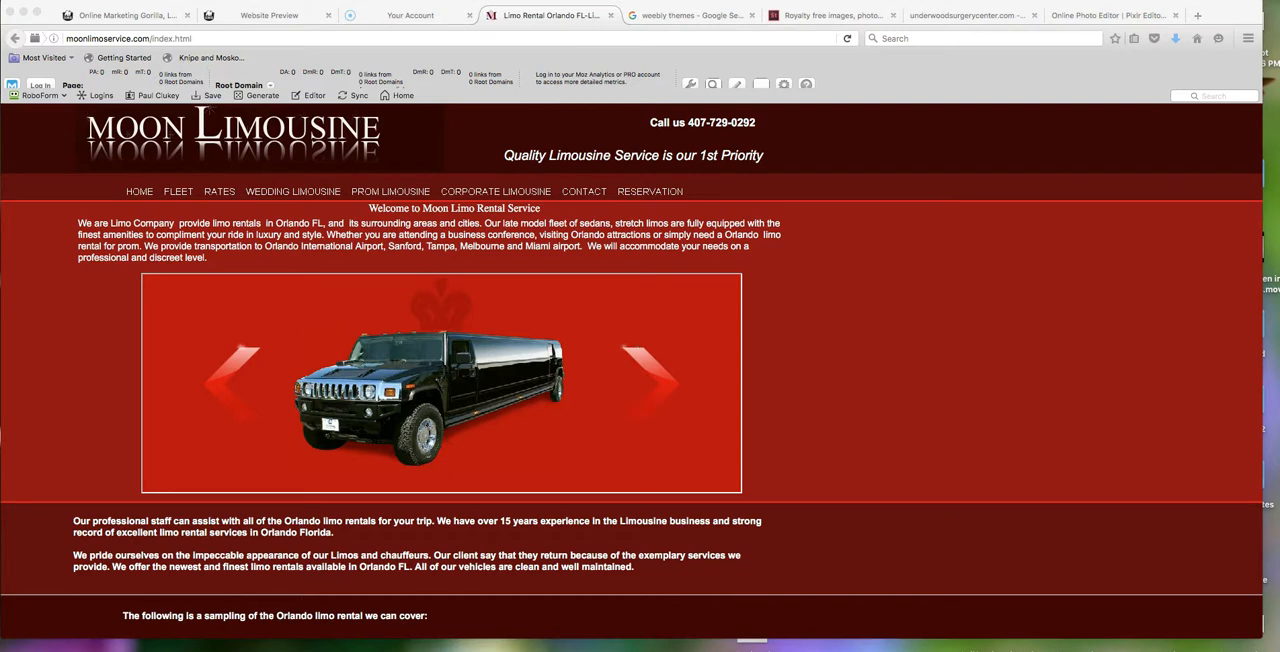
pyautogui.click(343, 585)
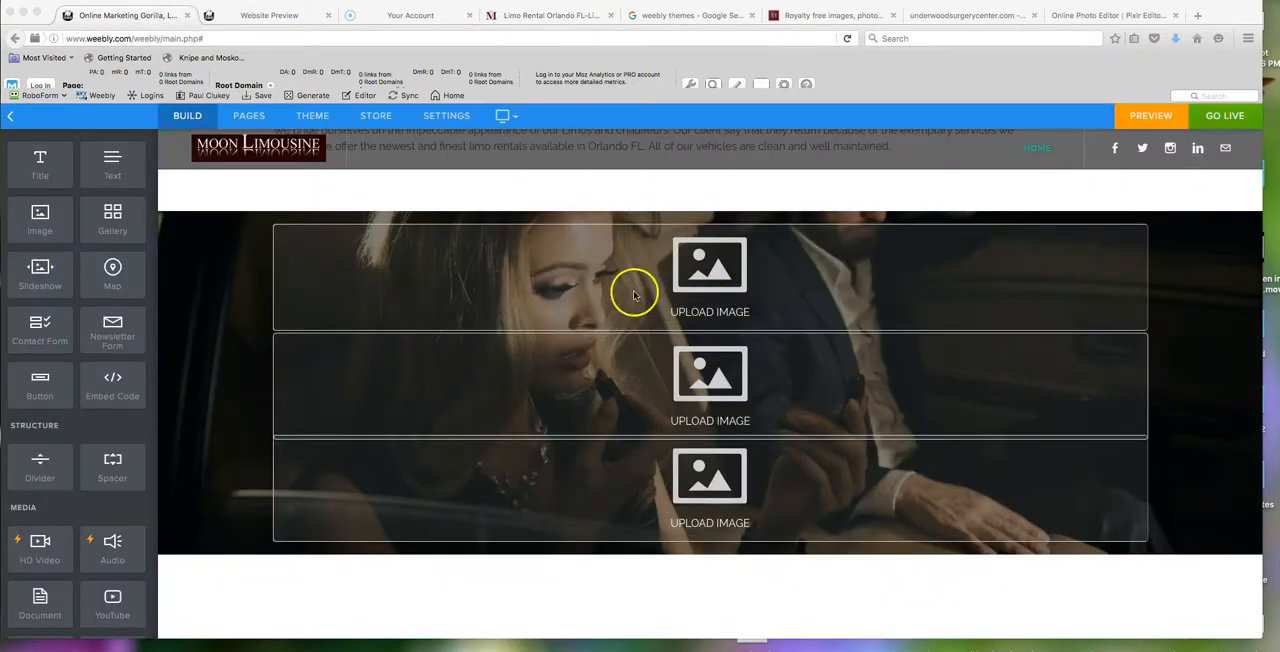
# - In the Weebly editor, add three image placeholders to the section whose background shows the couple with outstretched arms
pyautogui.scroll(1, 737, 500)
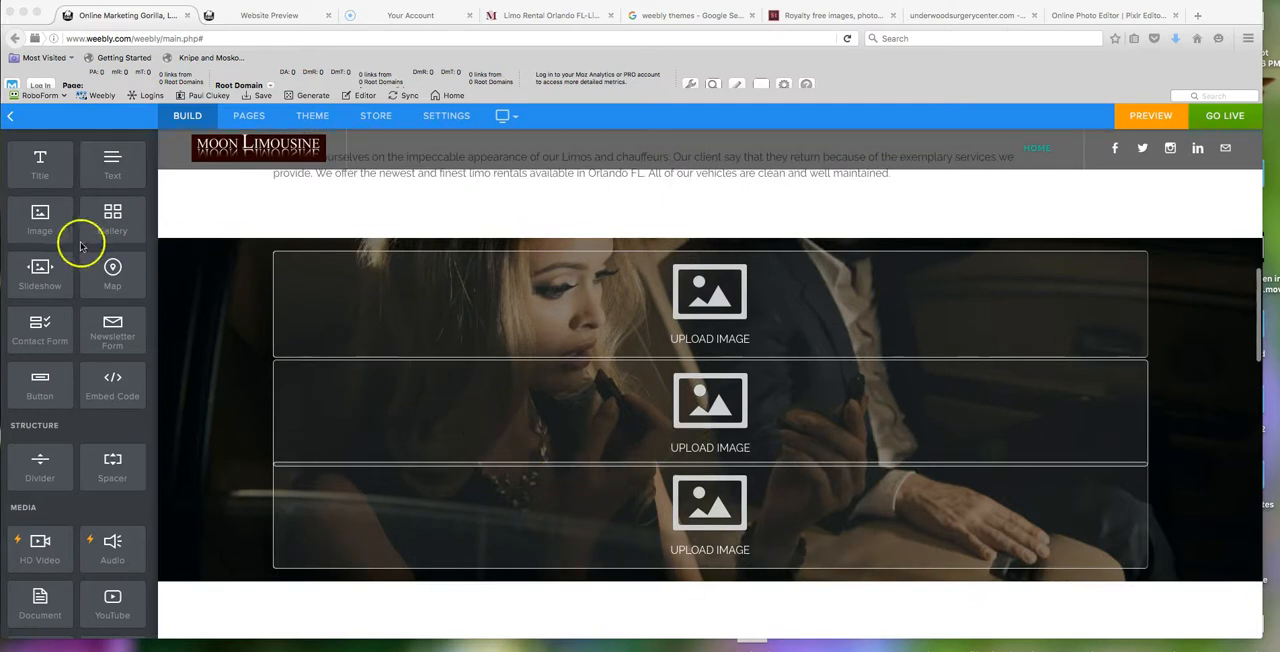
pyautogui.scroll(-5, 768, 534)
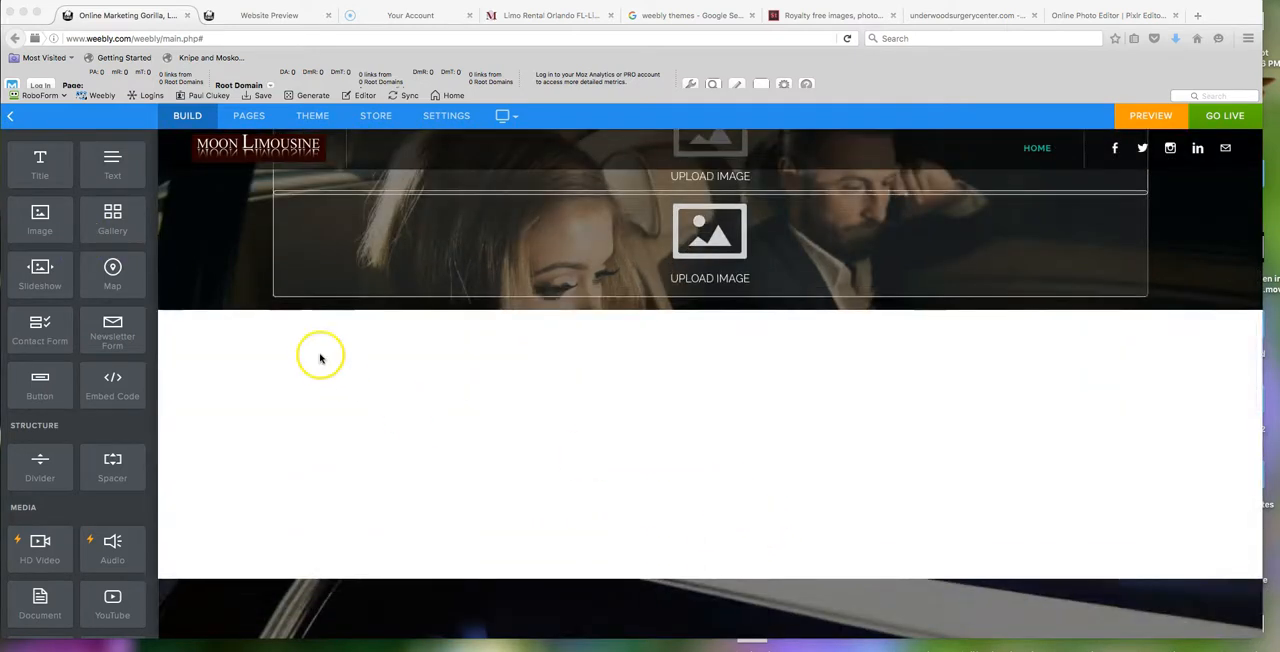
pyautogui.scroll(-7, 463, 437)
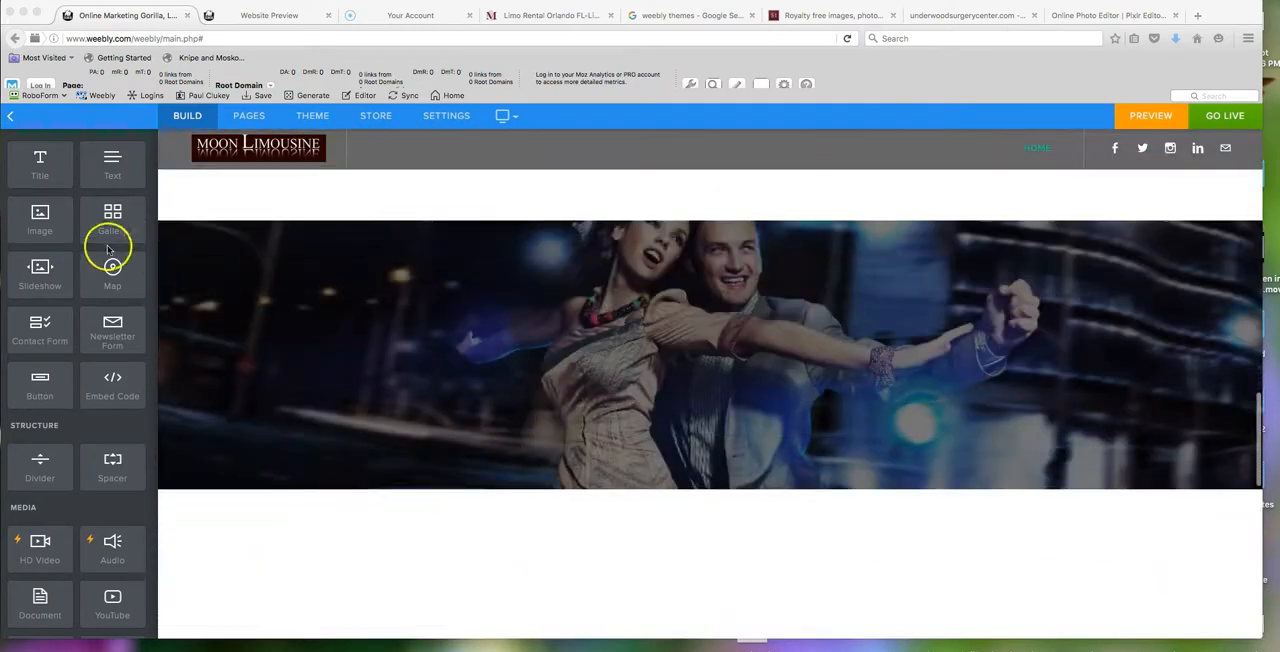
pyautogui.moveTo(36, 222); pyautogui.dragTo(765, 265)
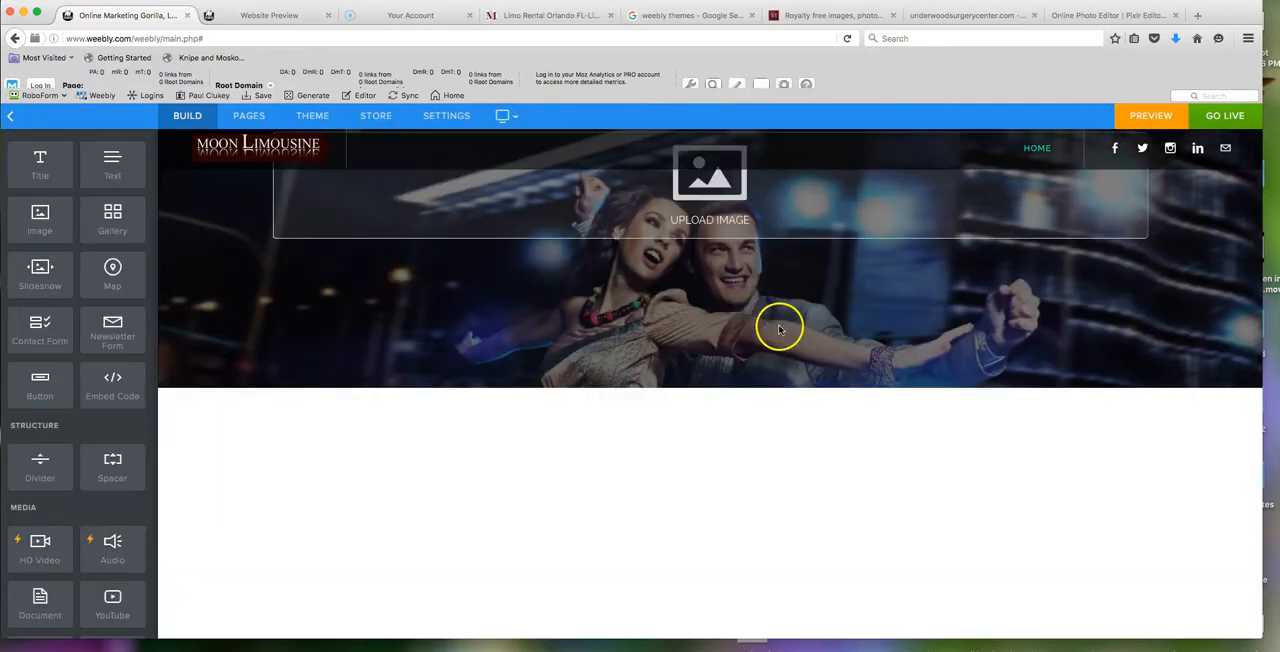
pyautogui.moveTo(41, 233); pyautogui.dragTo(671, 255)
pyautogui.moveTo(36, 224); pyautogui.dragTo(735, 358)
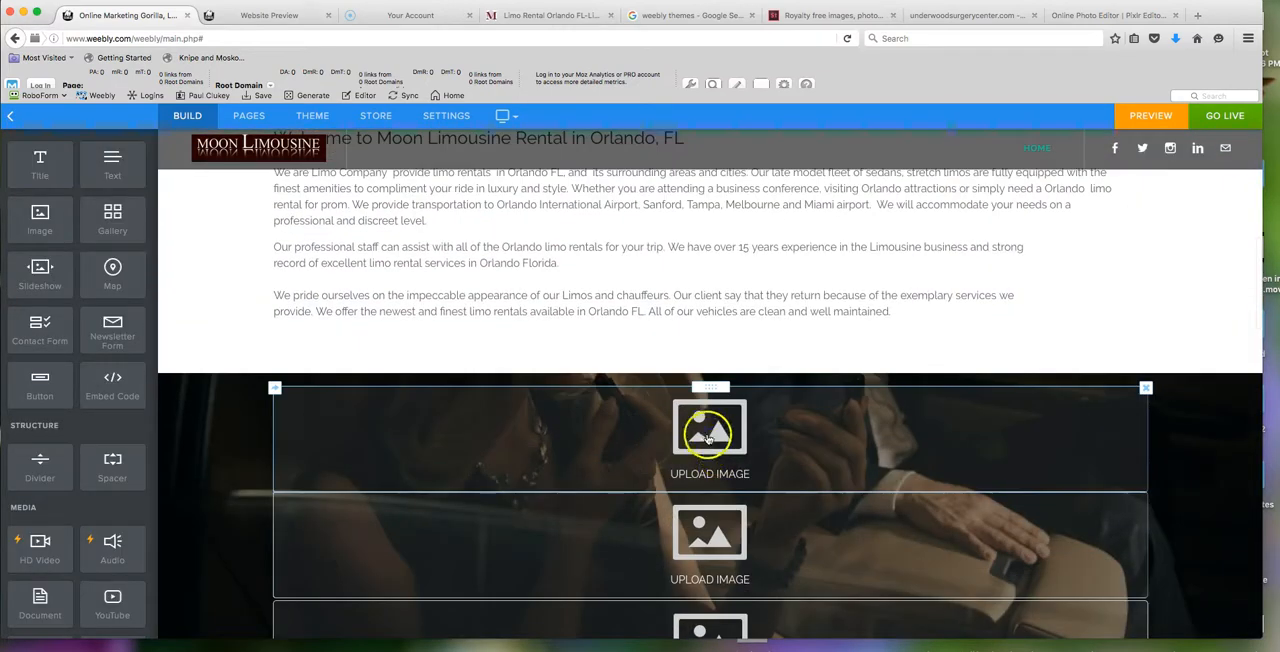
# - Upload the wedding couple screenshot from the Desktop into the first image placeholder of the section below the welcome text
pyautogui.click(707, 434)
pyautogui.click(625, 400)
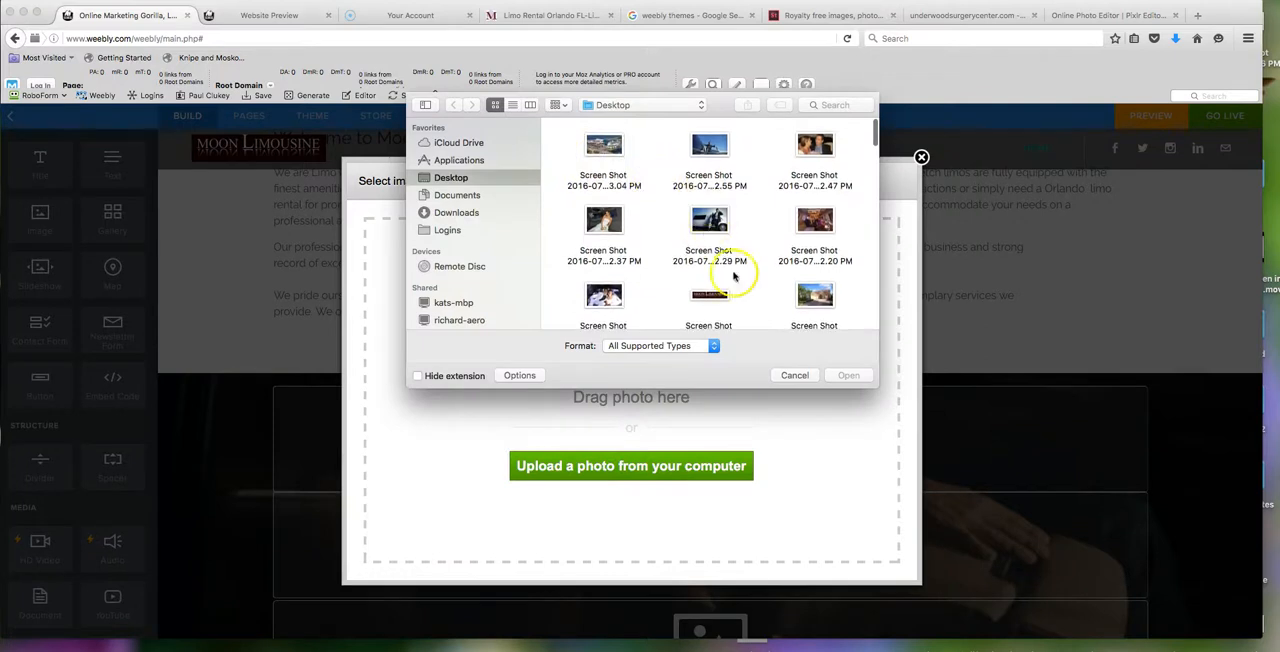
pyautogui.scroll(-3, 700, 270)
pyautogui.doubleClick(610, 238)
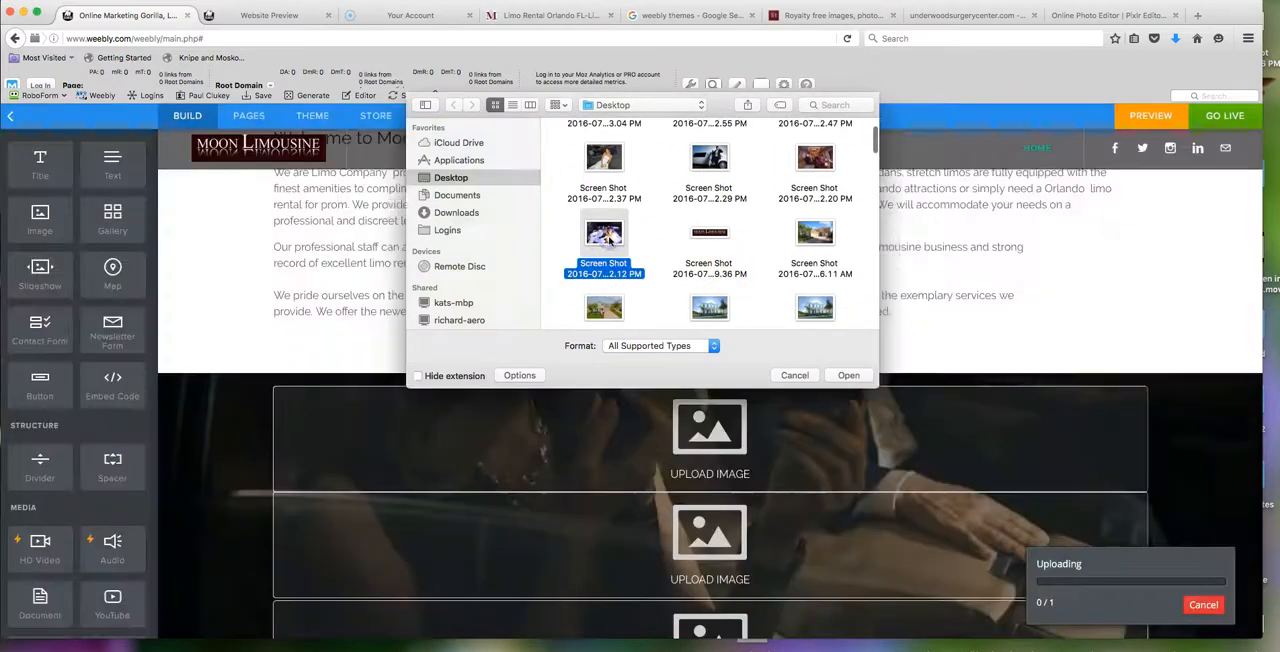
# - Upload the limousine interior screenshot ending in 2.20 PM from the Desktop into the second image placeholder of the same section
pyautogui.scroll(-3, 784, 363)
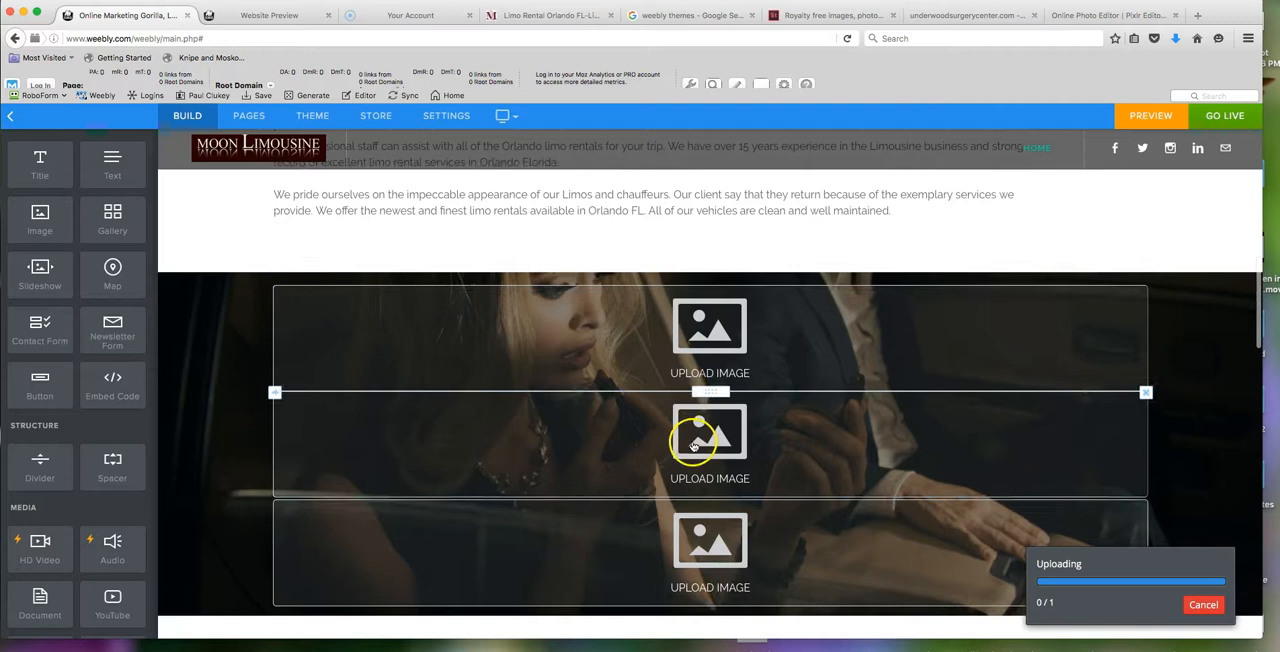
pyautogui.click(709, 432)
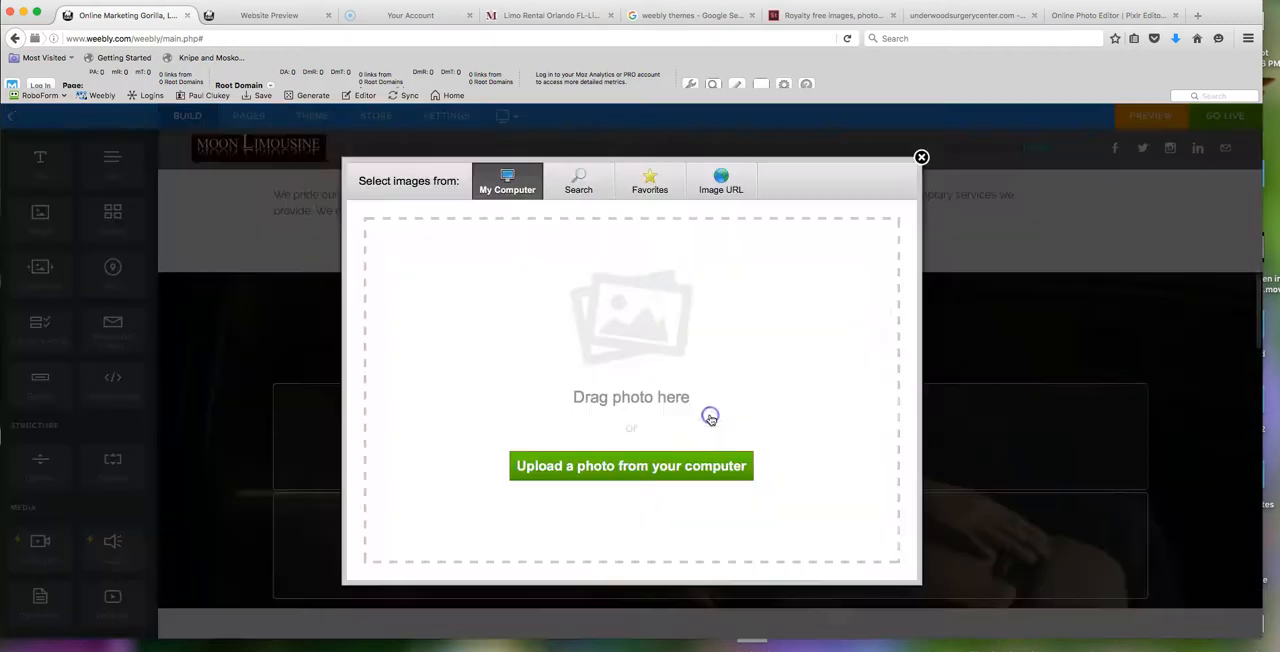
pyautogui.click(640, 468)
pyautogui.scroll(1, 640, 180)
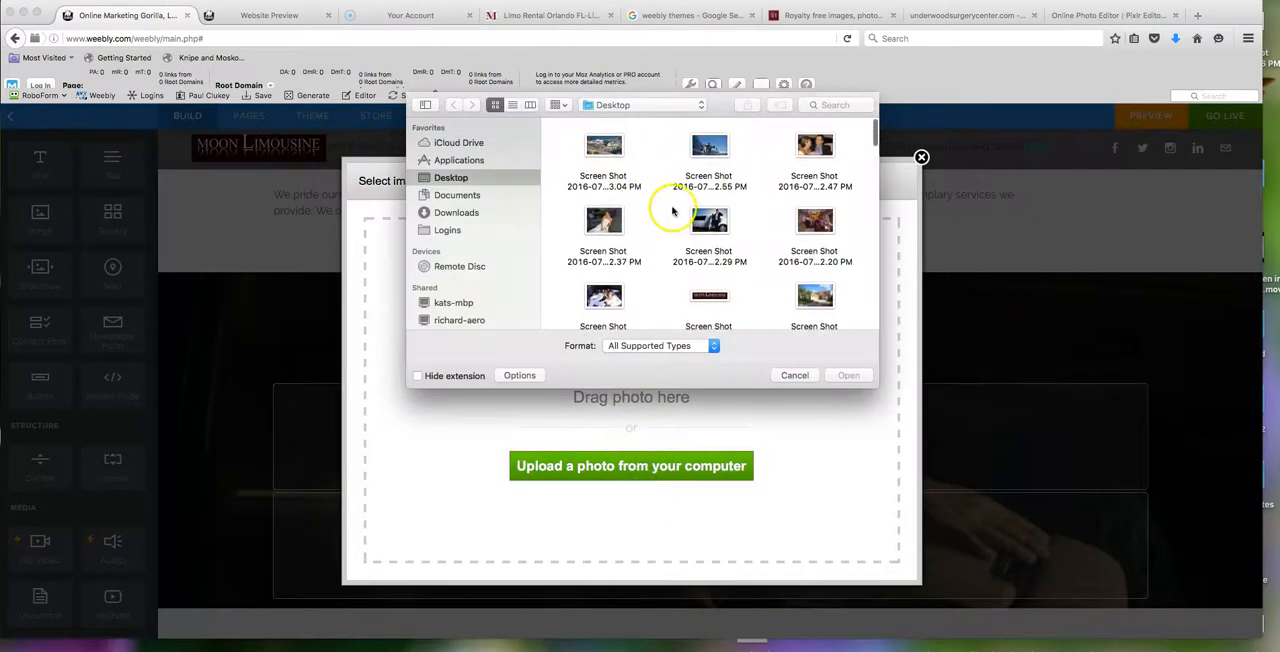
pyautogui.click(815, 222)
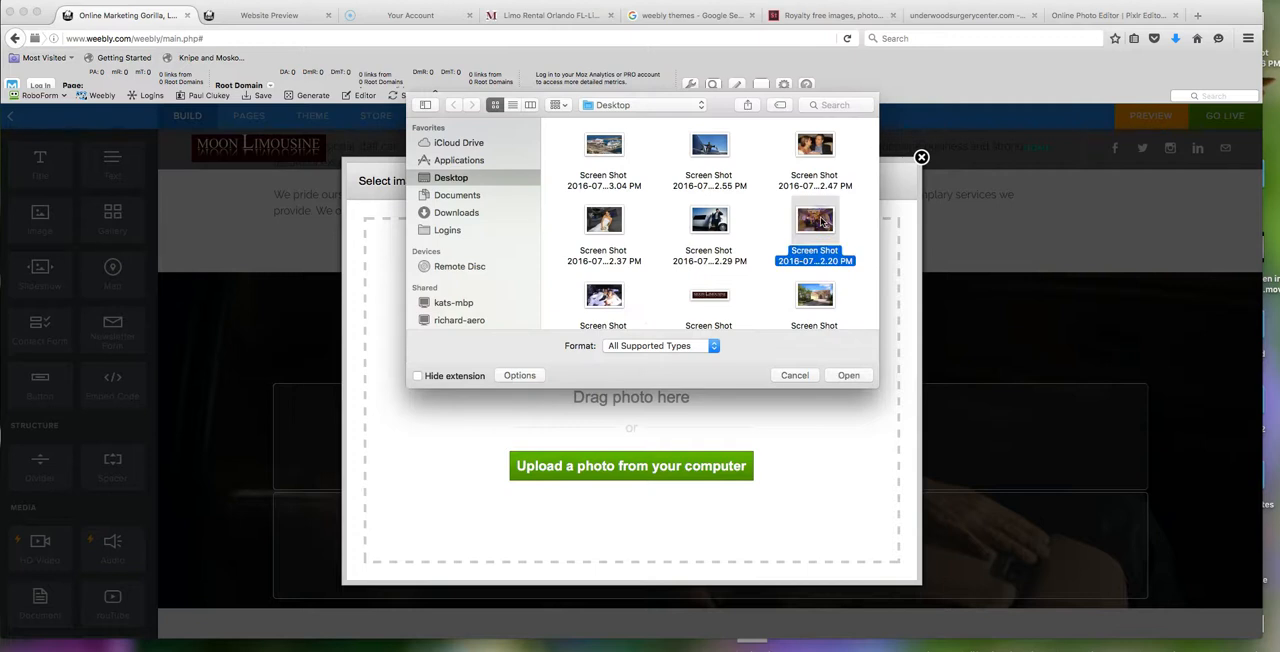
pyautogui.doubleClick(822, 222)
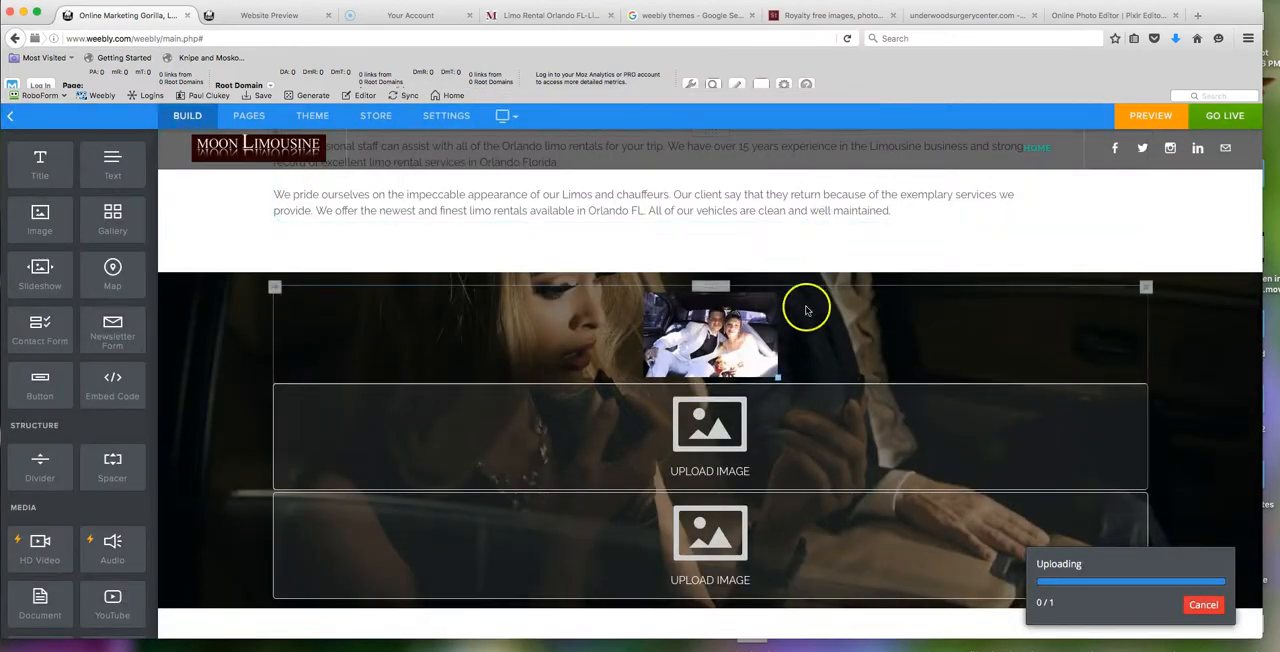
# - Upload the screenshot of the businessman beside a white limousine, ending in 2.29 PM, into the section's third image placeholder
pyautogui.scroll(-3, 808, 310)
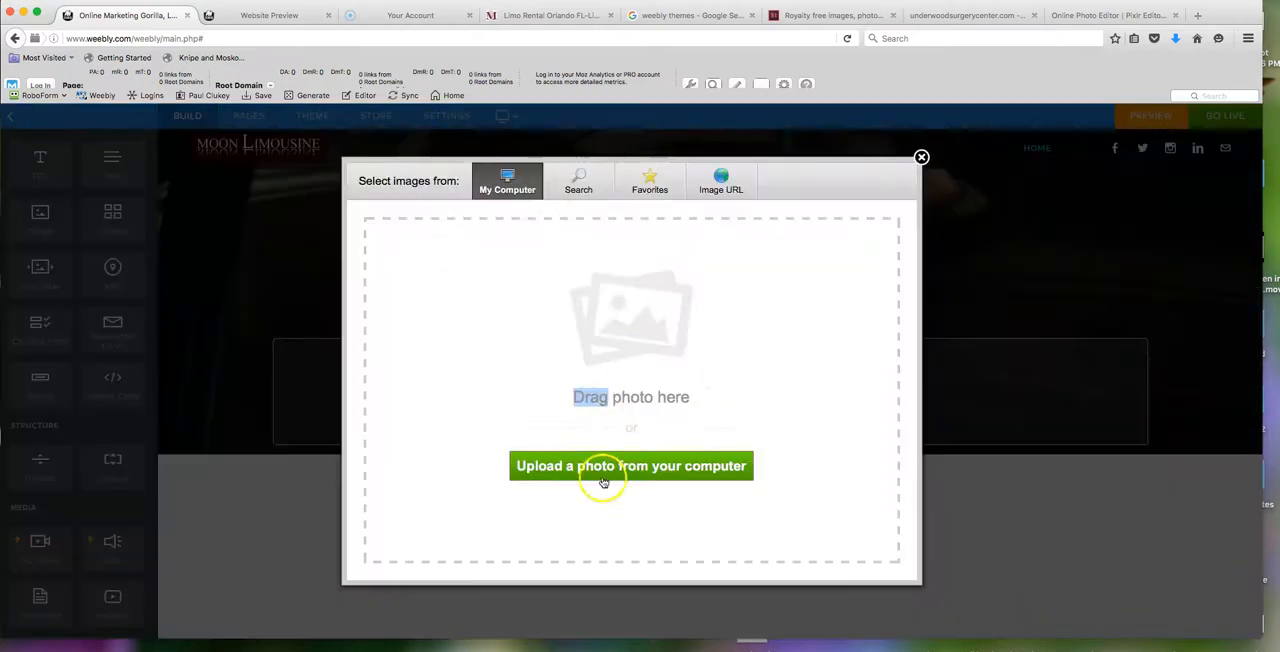
pyautogui.click(619, 466)
pyautogui.scroll(1, 714, 196)
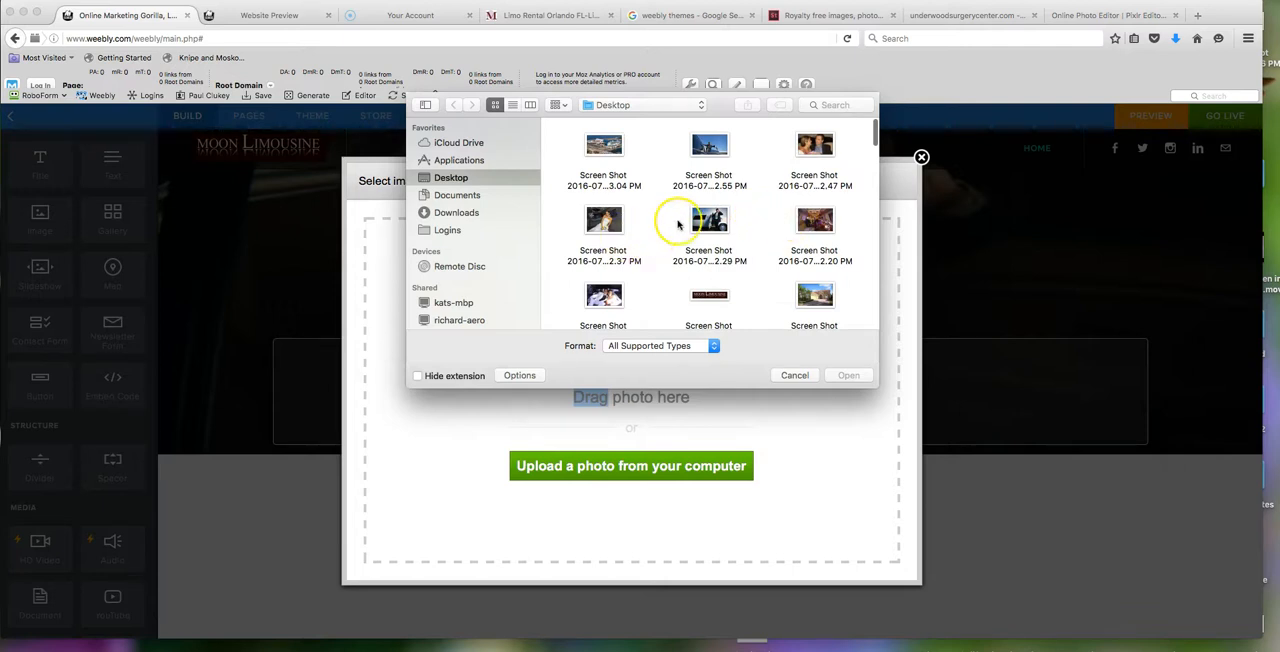
pyautogui.doubleClick(708, 220)
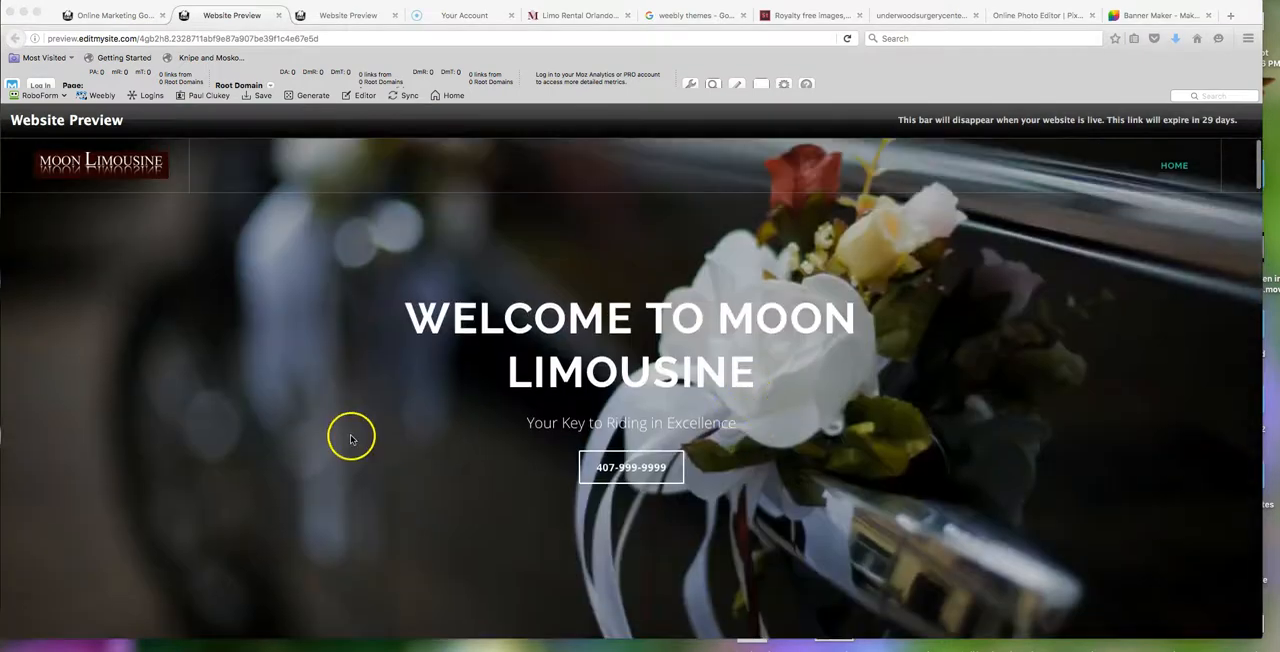
# - Look through the website preview from the header to the footer, examining the section photos, service texts, city list, map and fleet rates
pyautogui.scroll(-10, 398, 437)
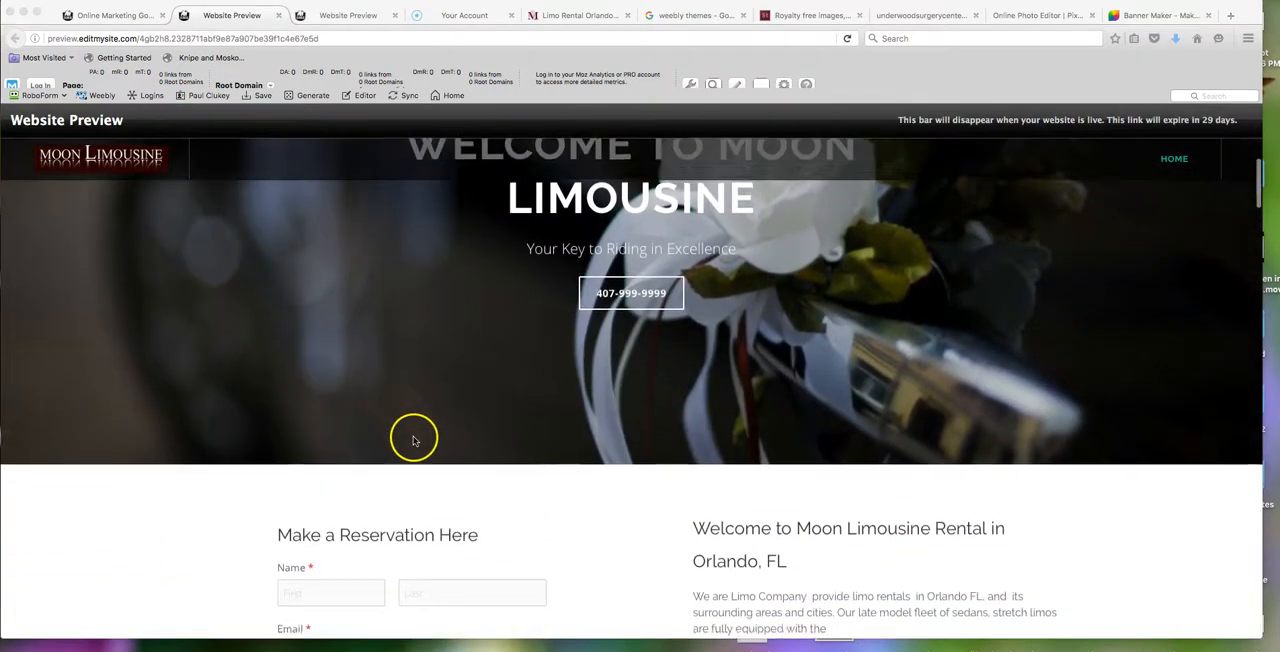
pyautogui.scroll(-10, 432, 441)
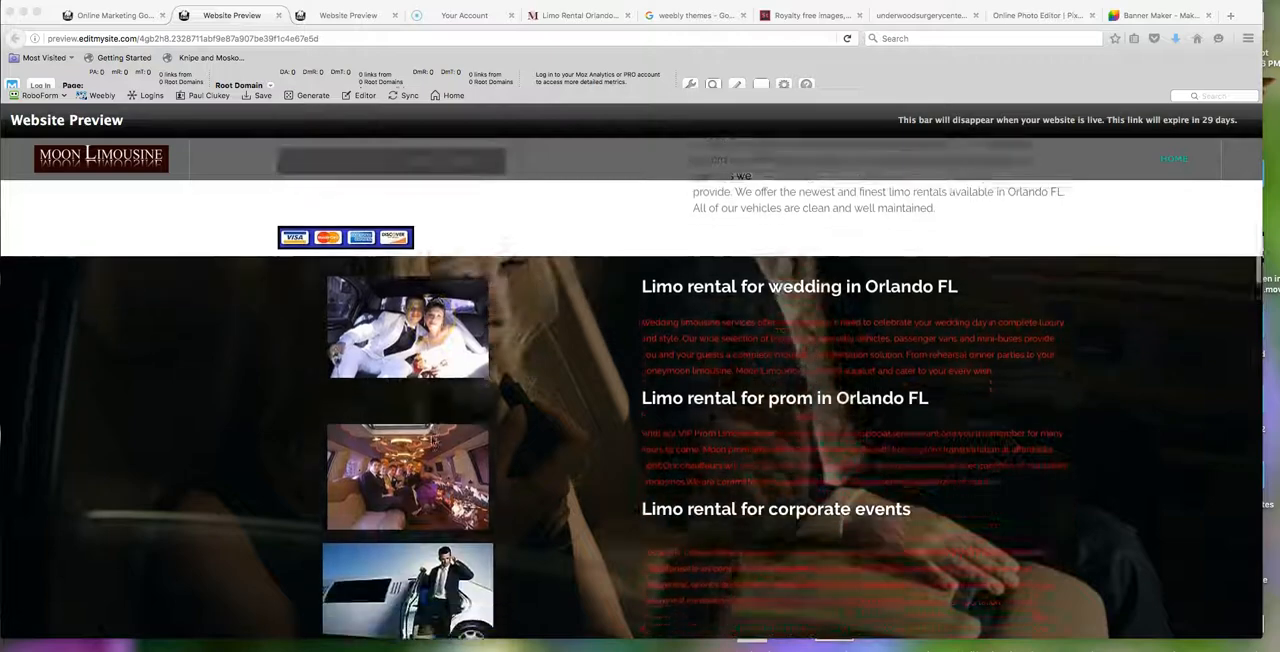
pyautogui.scroll(-10, 432, 441)
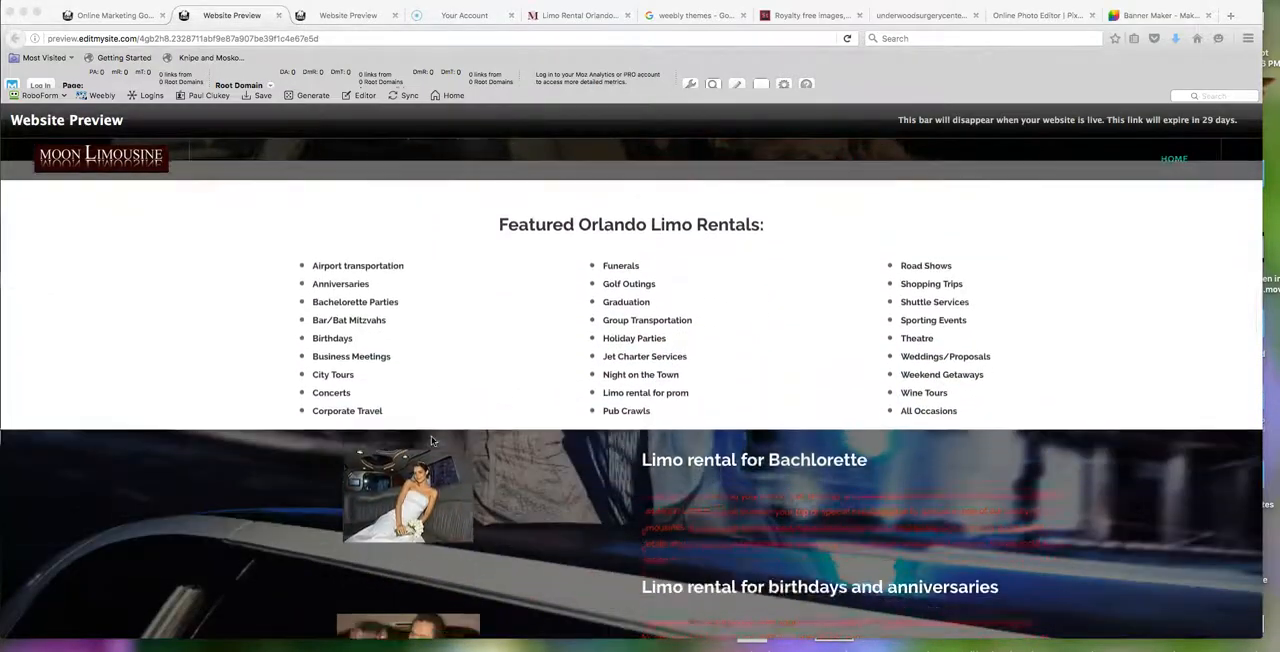
pyautogui.scroll(-8, 432, 441)
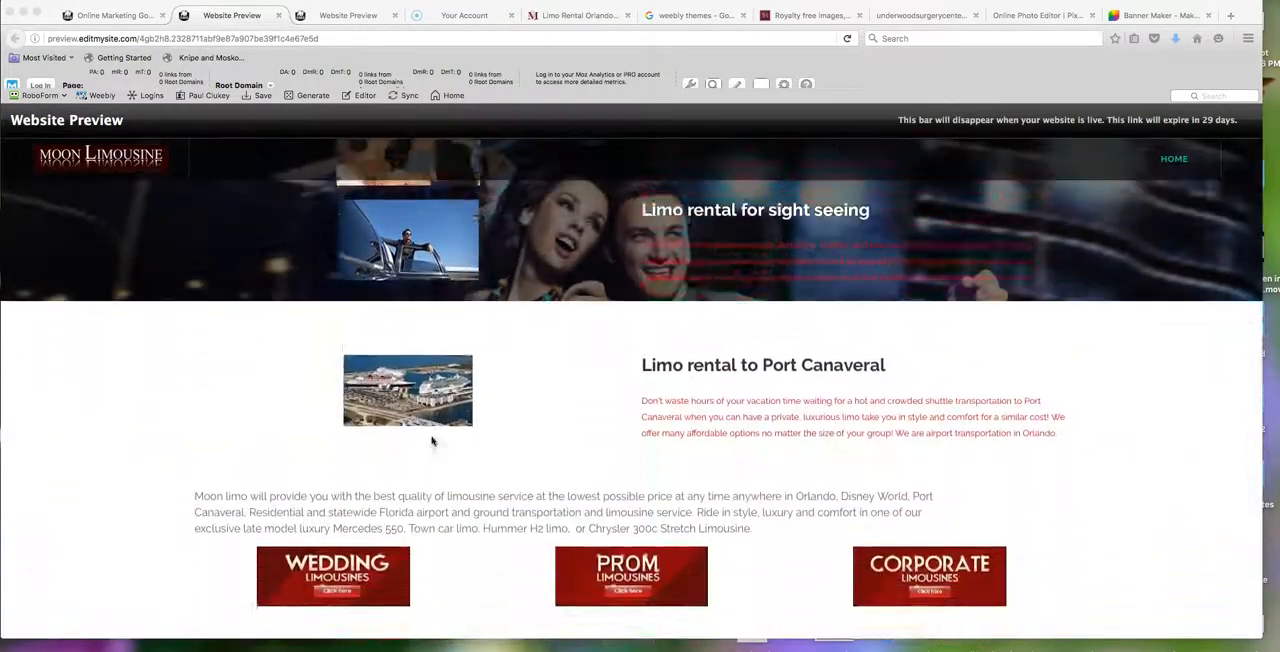
pyautogui.scroll(-8, 432, 441)
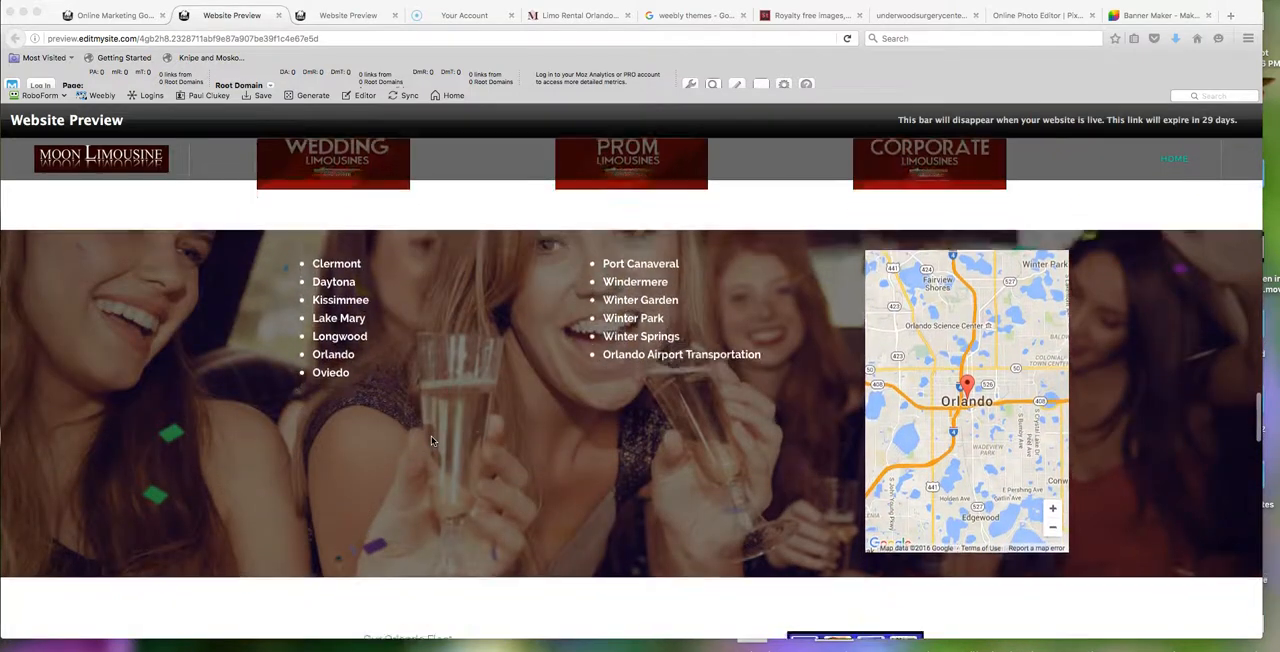
pyautogui.scroll(-8, 432, 441)
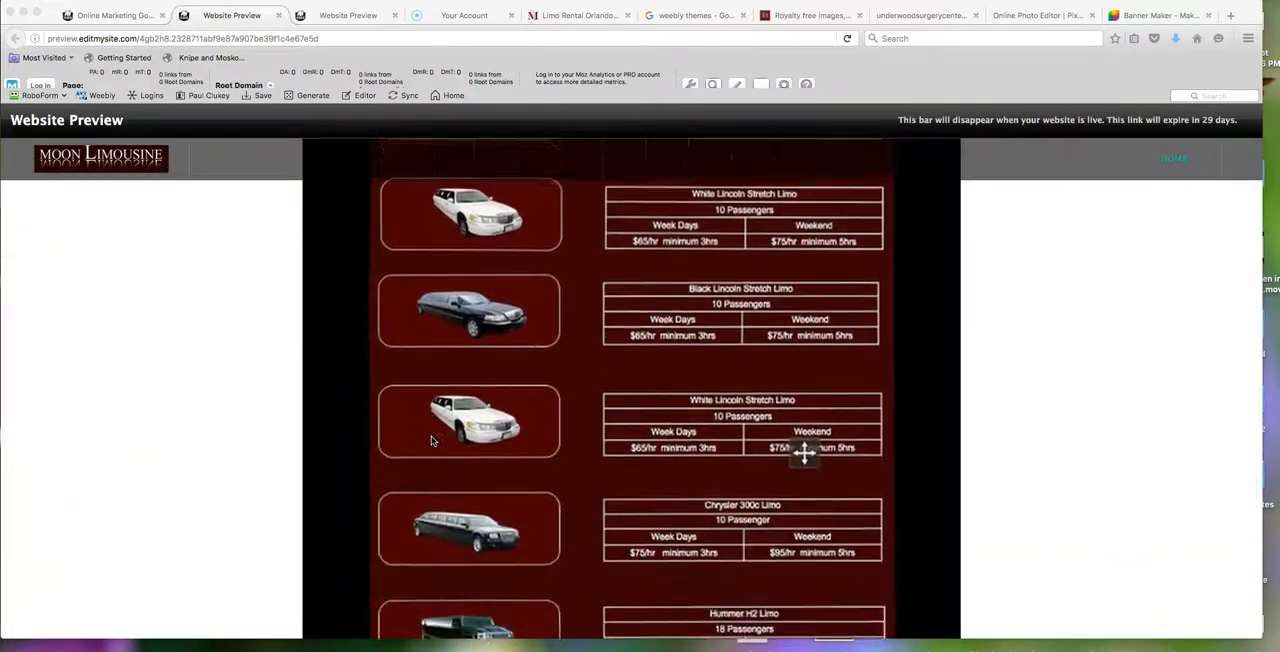
pyautogui.scroll(-10, 432, 441)
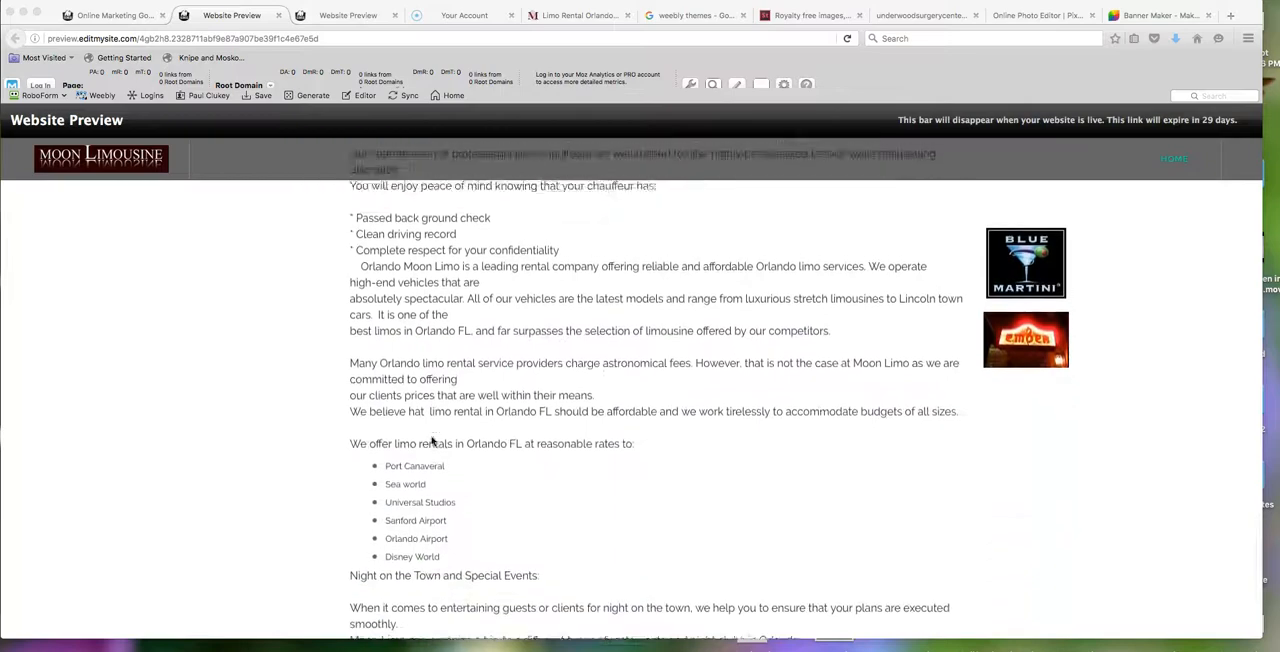
pyautogui.scroll(-3, 432, 441)
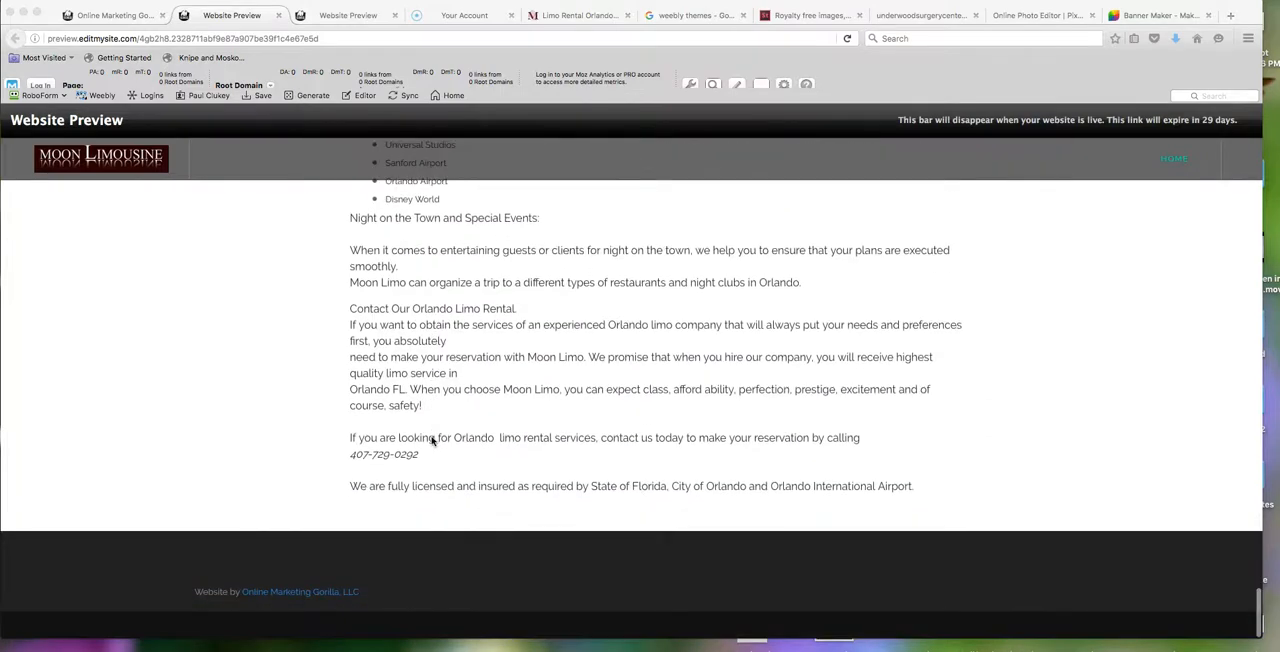
pyautogui.scroll(10, 432, 441)
pyautogui.scroll(15, 432, 441)
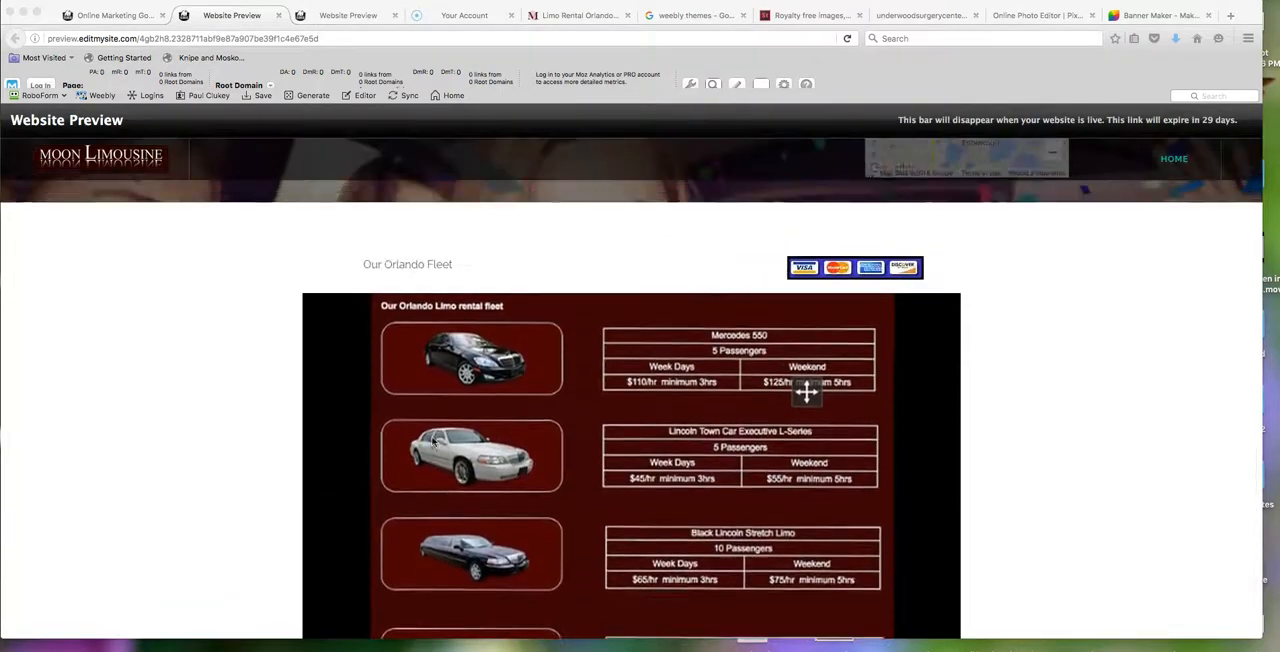
pyautogui.scroll(-10, 480, 400)
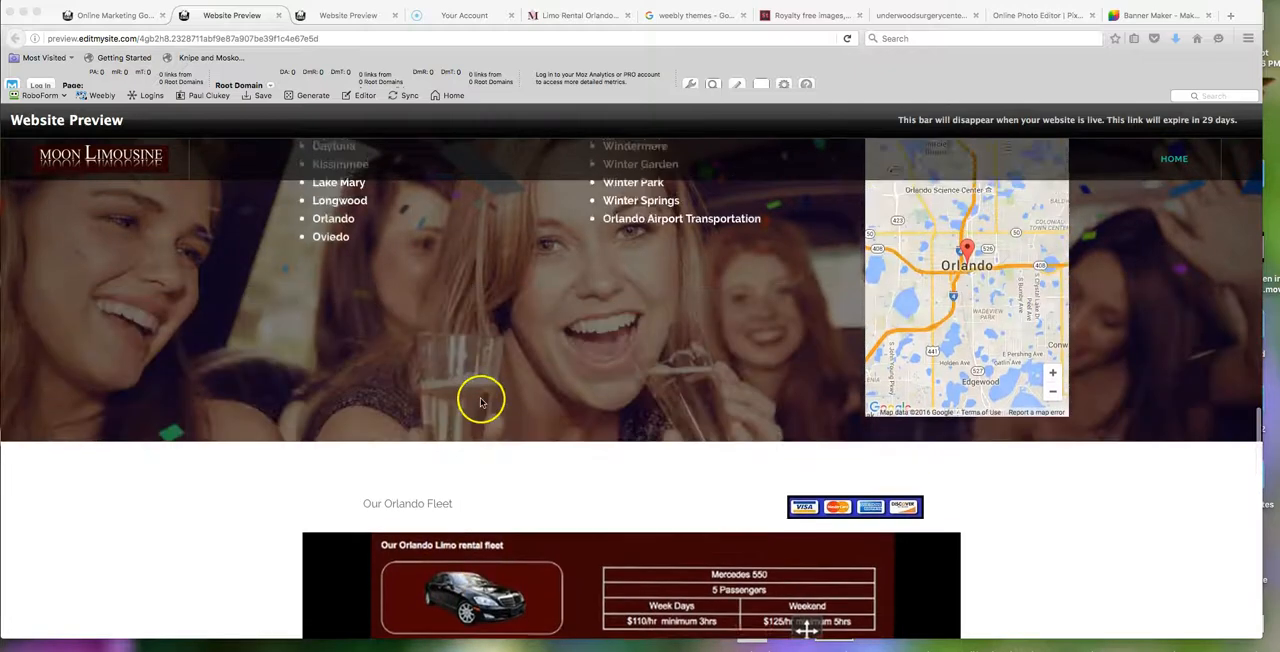
# - Return to the site editor, add a spacer to the left of the Moon limo service paragraph above the limousine buttons, and narrow the spacer's column
pyautogui.scroll(1, 482, 405)
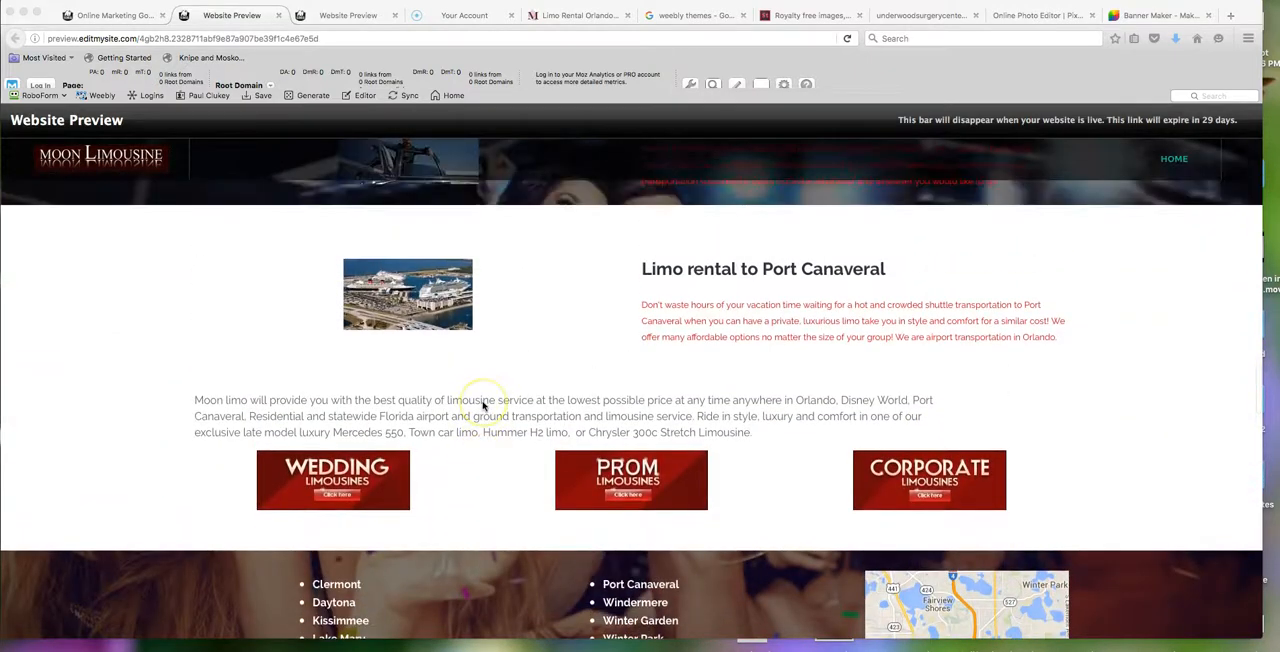
pyautogui.click(120, 18)
pyautogui.scroll(-20, 470, 386)
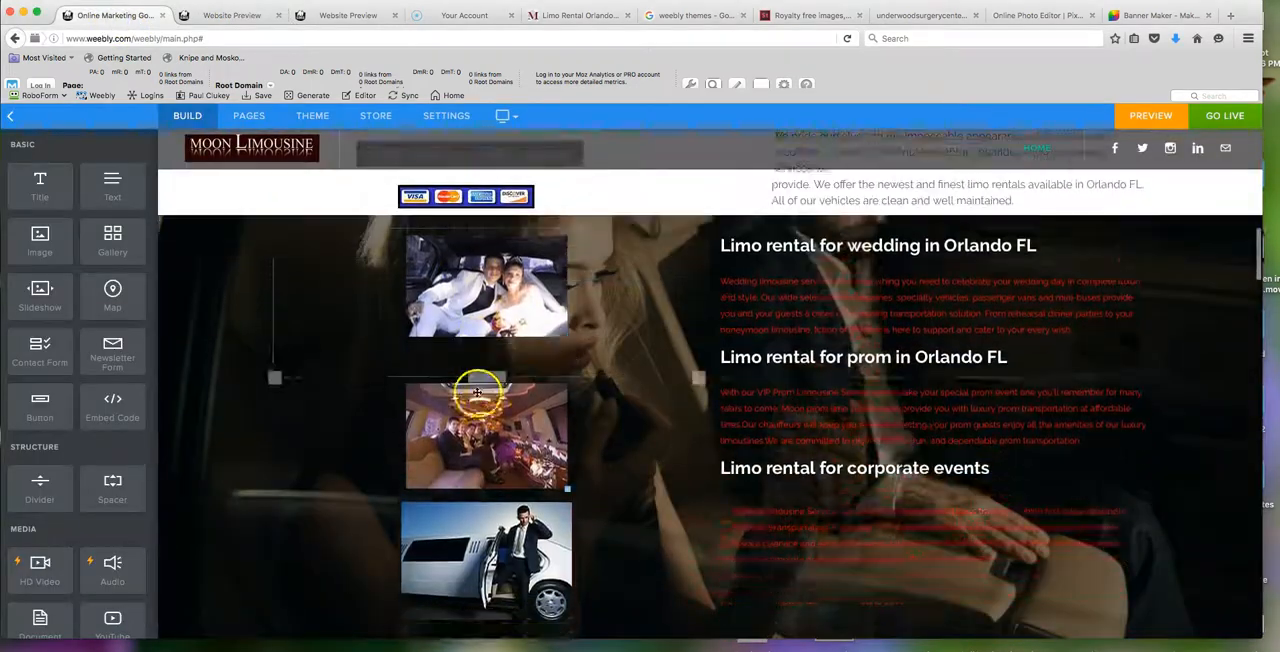
pyautogui.scroll(-5, 480, 395)
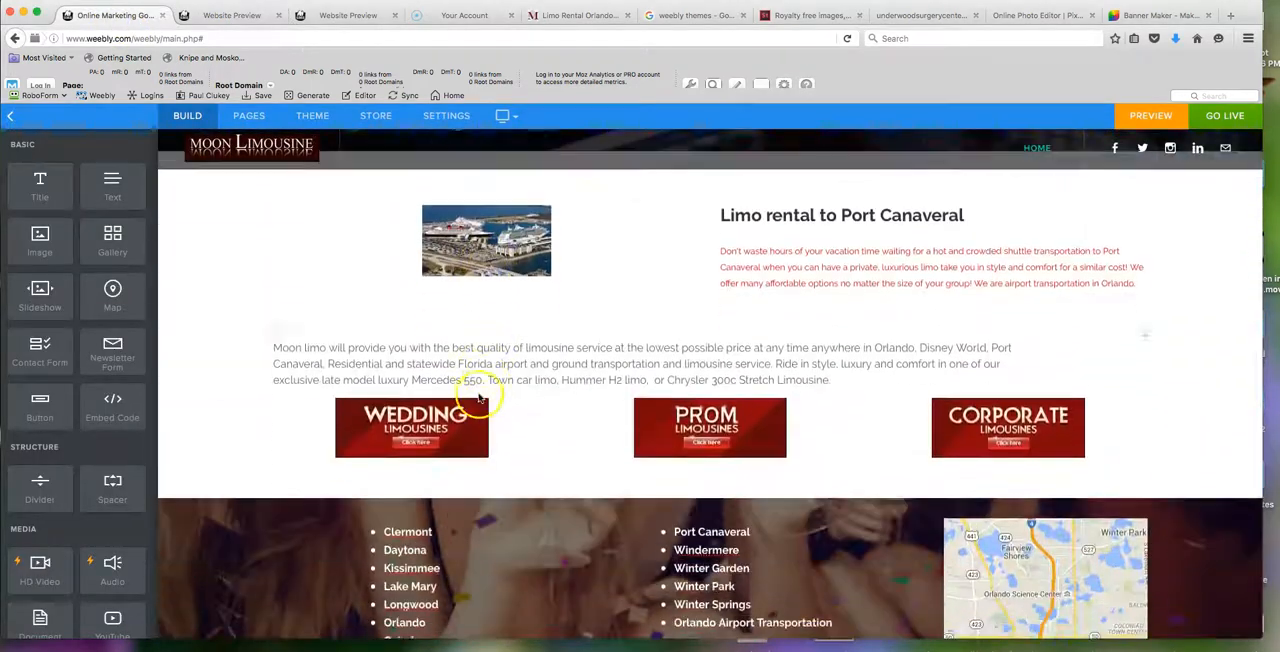
pyautogui.moveTo(113, 494); pyautogui.dragTo(251, 367)
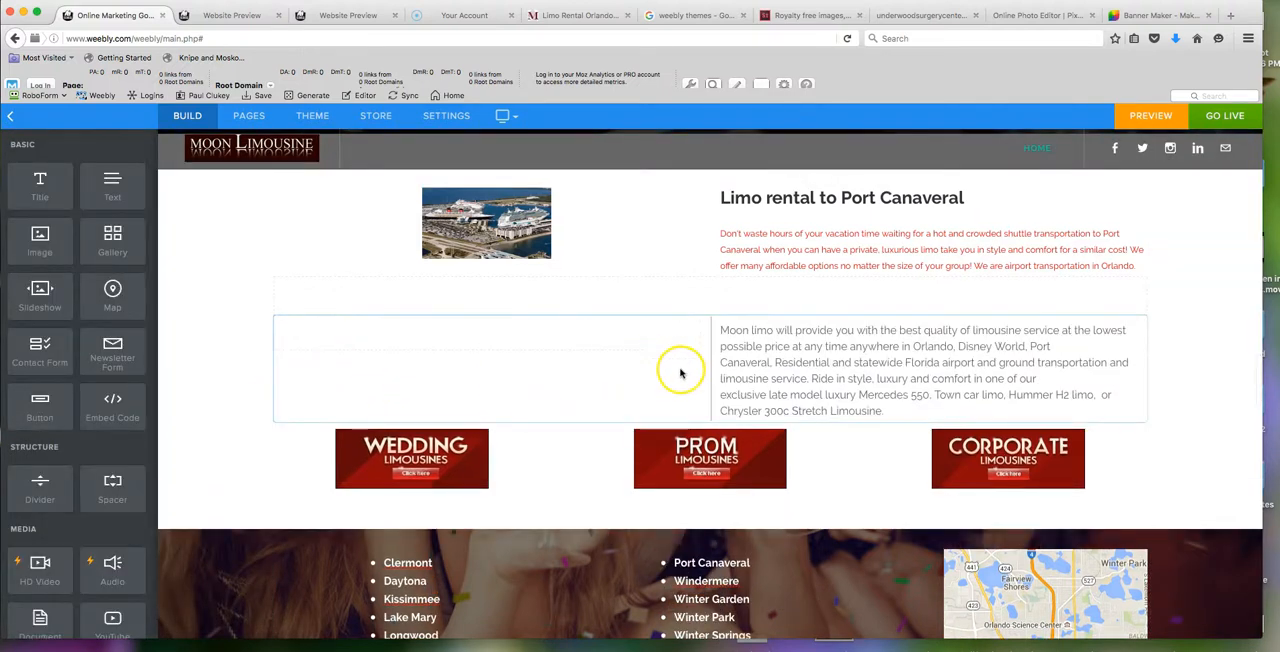
pyautogui.moveTo(711, 360); pyautogui.dragTo(366, 360)
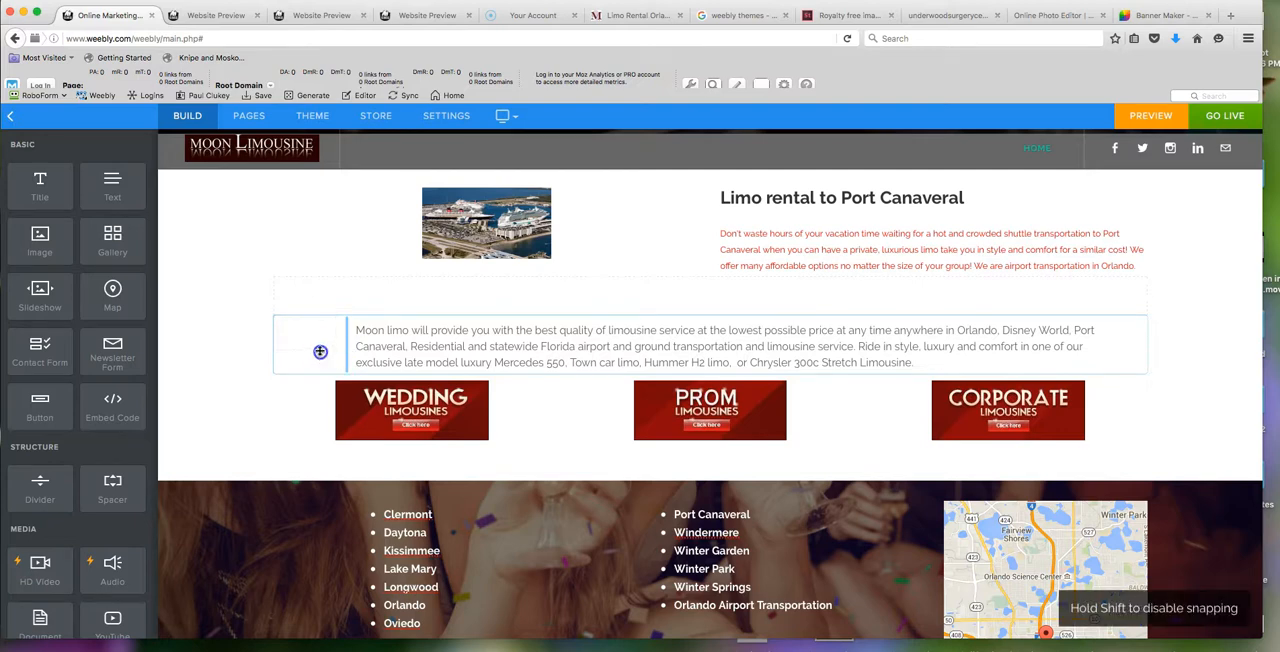
# - Look through the whole page in the editor from the header photo to the footer, examining section photos, city list, map, fleet rates and contact text
pyautogui.scroll(2, 480, 377)
pyautogui.scroll(15, 540, 452)
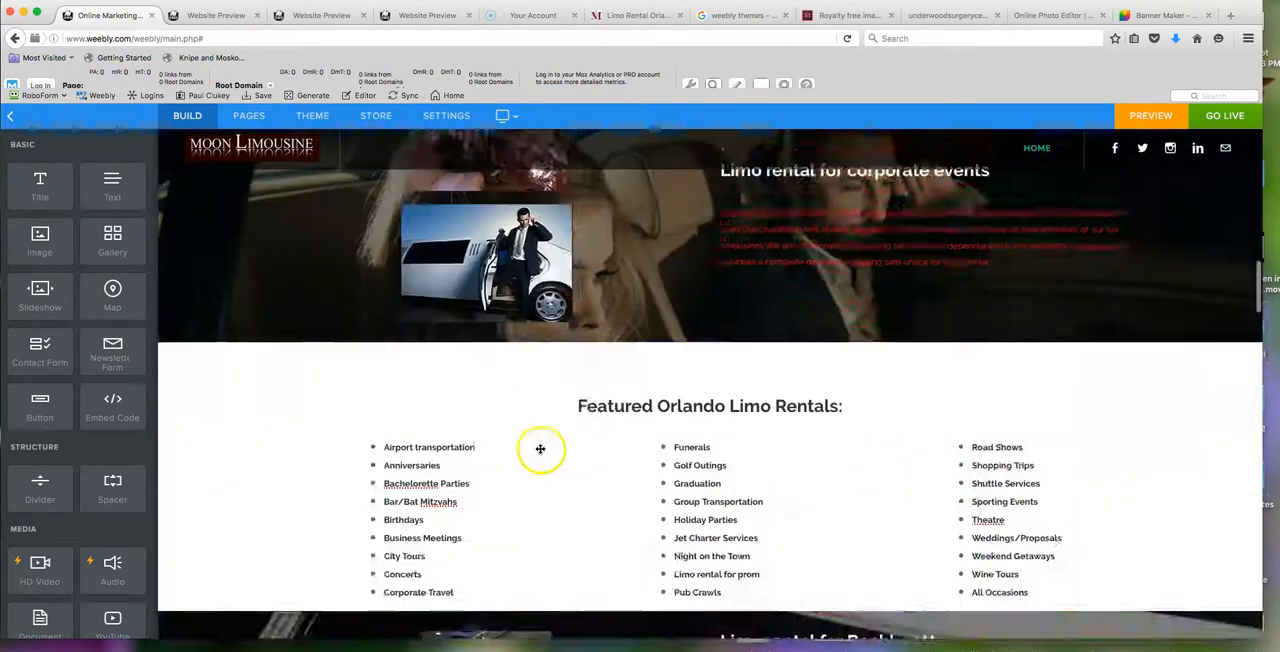
pyautogui.scroll(3, 562, 444)
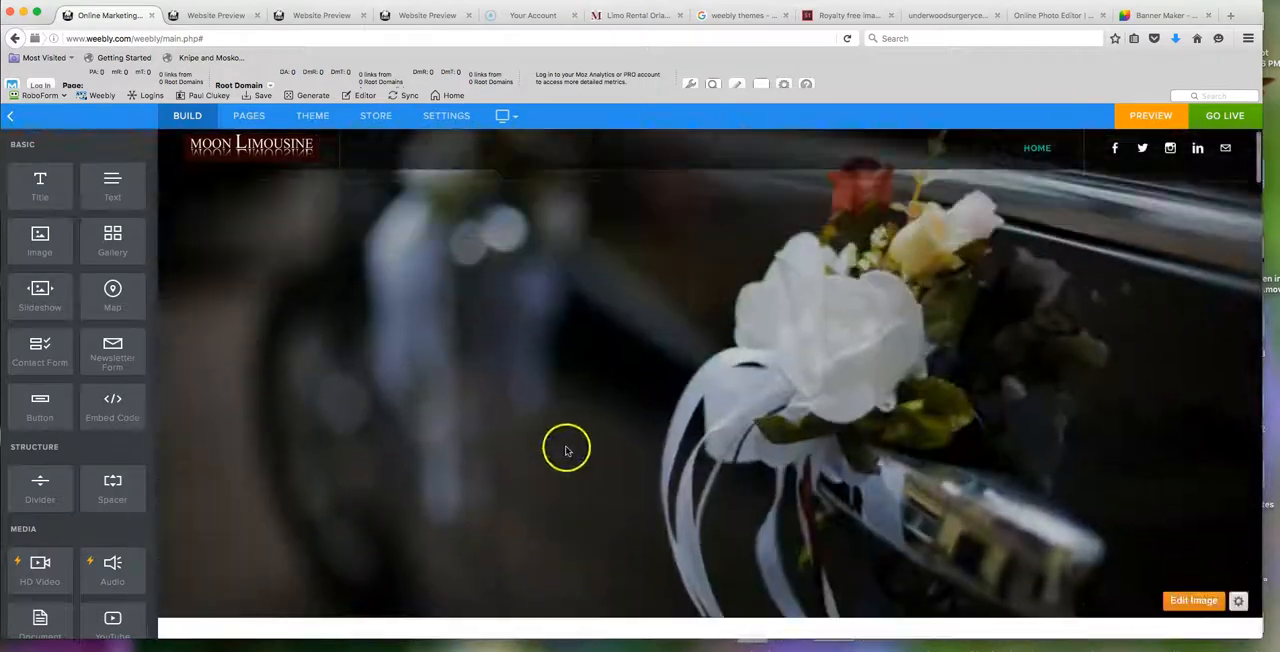
pyautogui.scroll(-10, 565, 445)
pyautogui.scroll(-15, 573, 446)
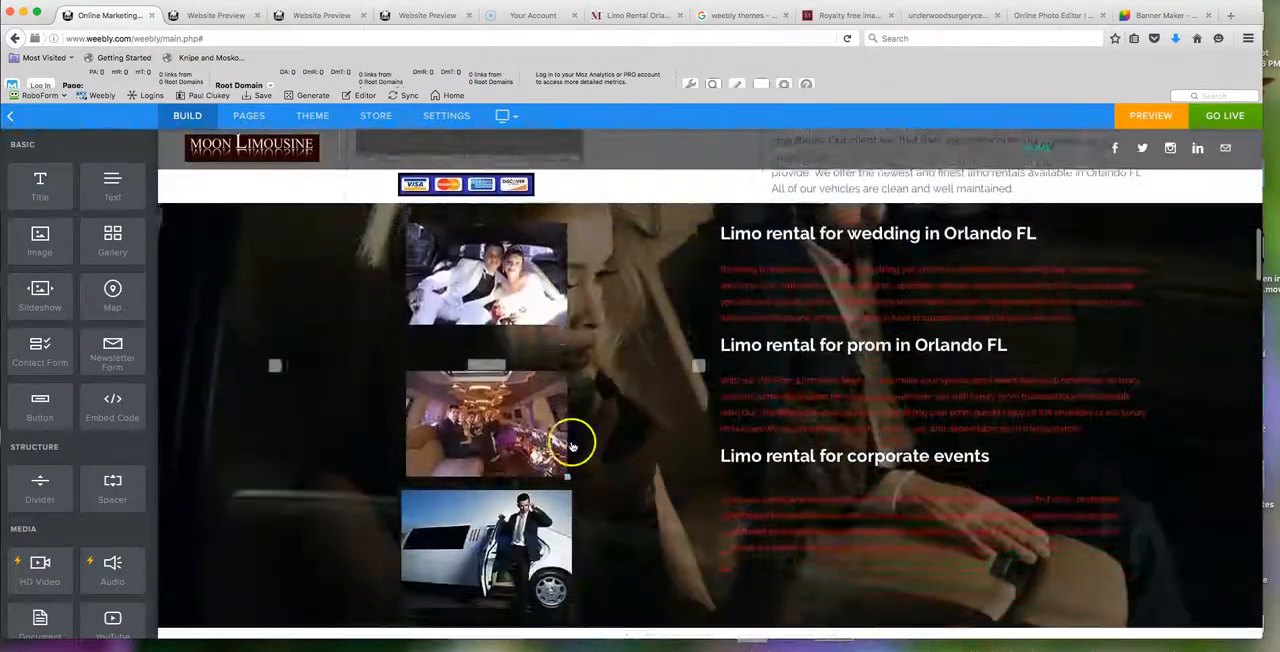
pyautogui.scroll(-15, 573, 446)
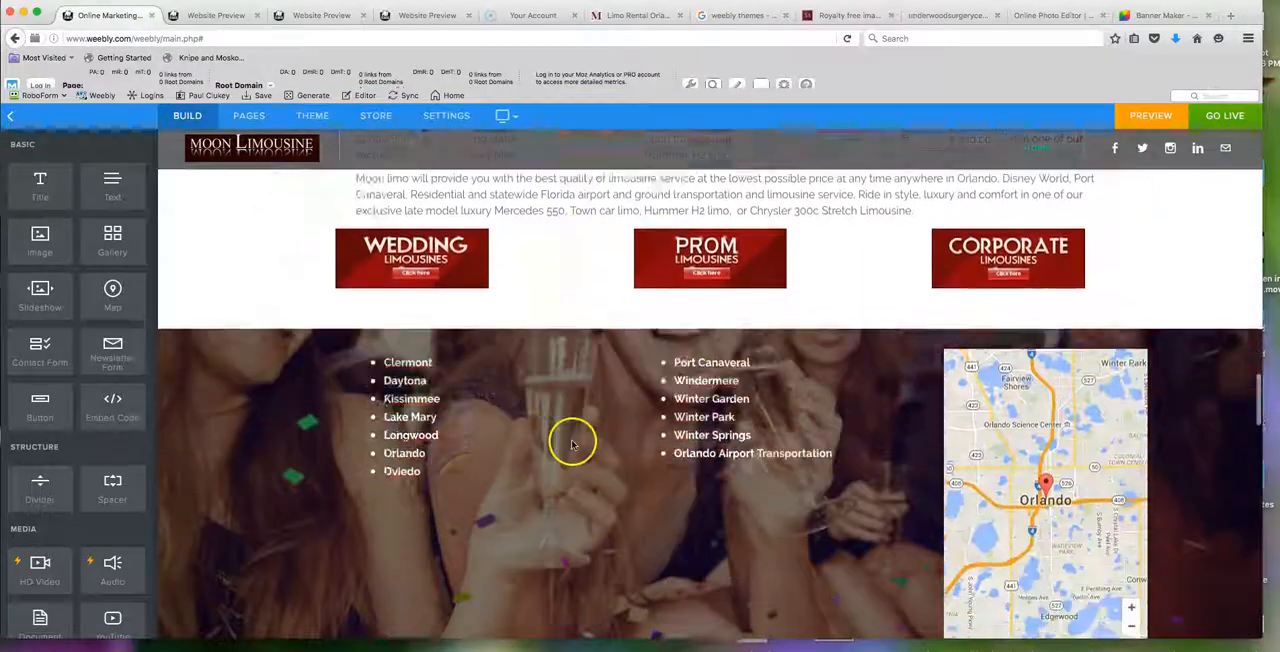
pyautogui.scroll(-15, 577, 438)
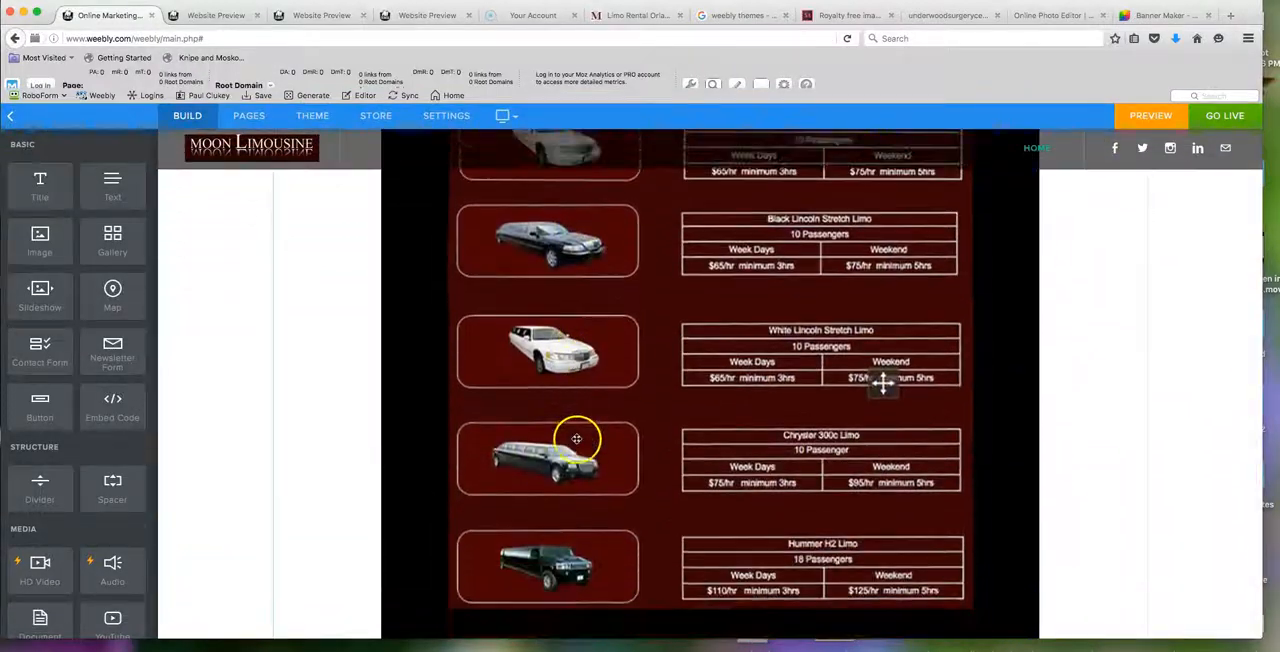
pyautogui.scroll(-2, 577, 441)
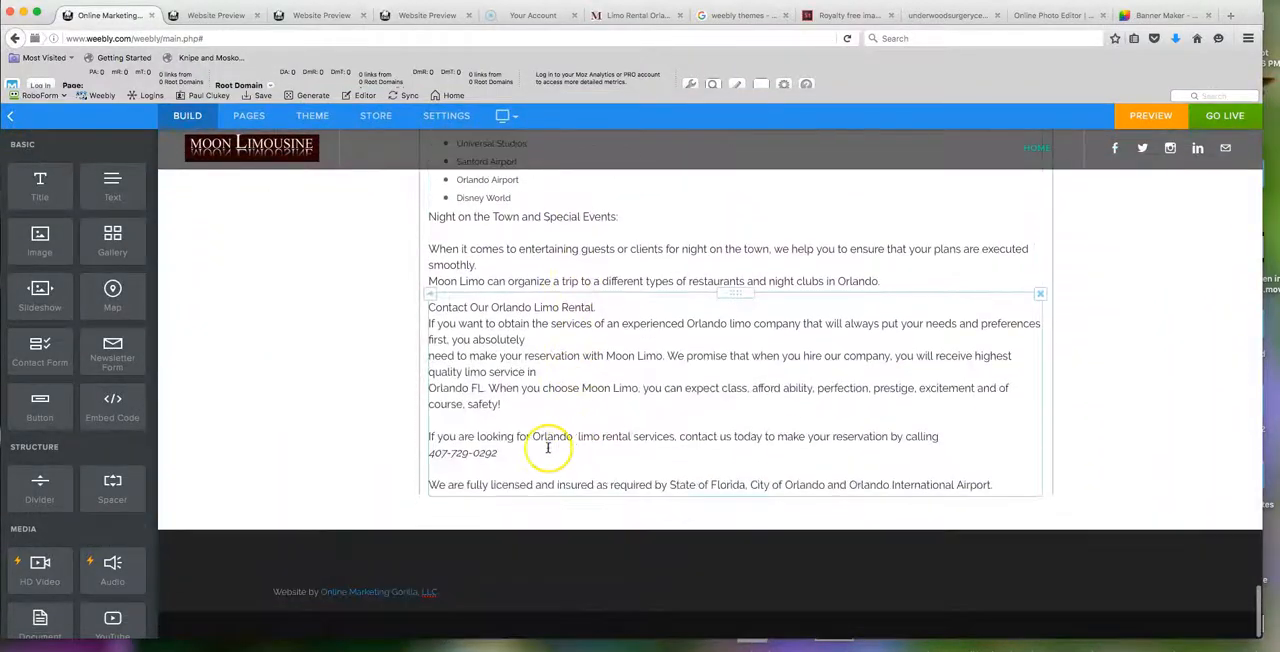